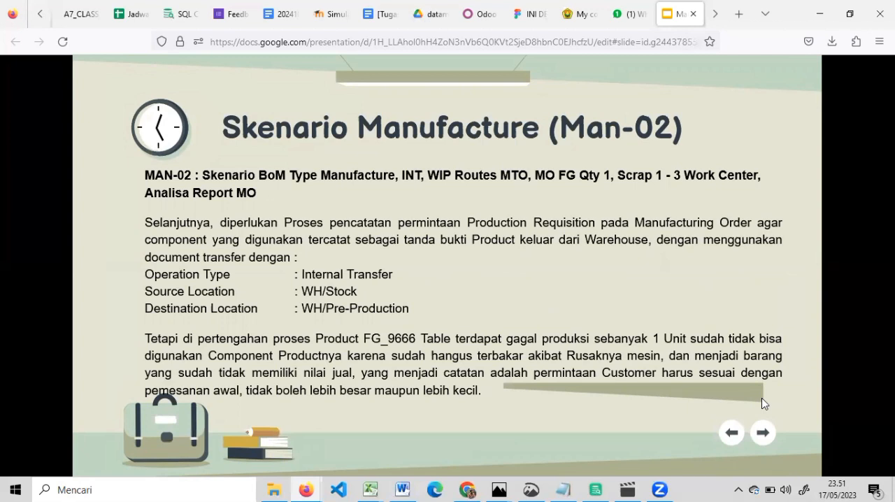
Step: Read through the remaining Man-02 scenario slides up to the Staff IT 1 section slide
click(761, 399)
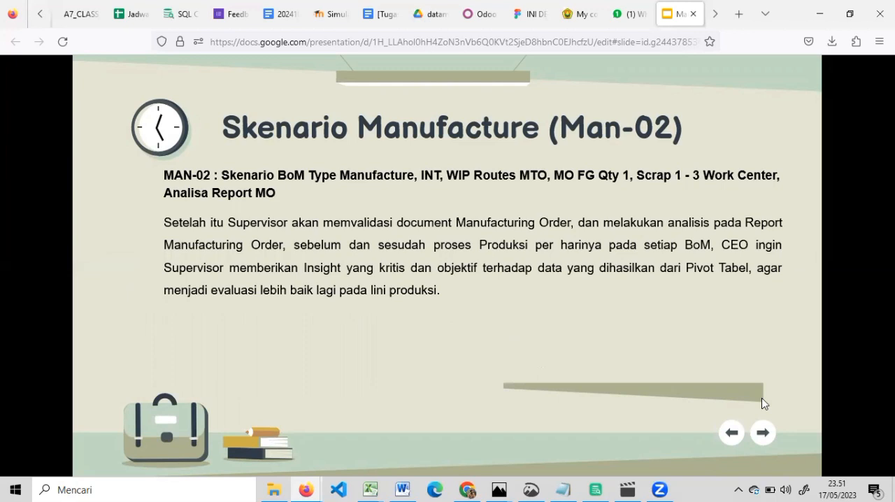
key(Right)
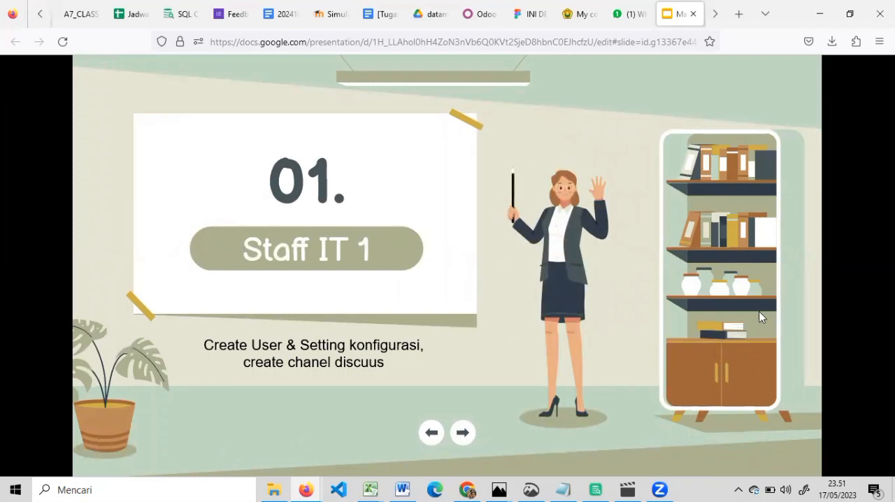
Step: Switch to the Odoo Discuss page with the Manufaktur 02 channel and view the people who can be invited to it
click(487, 17)
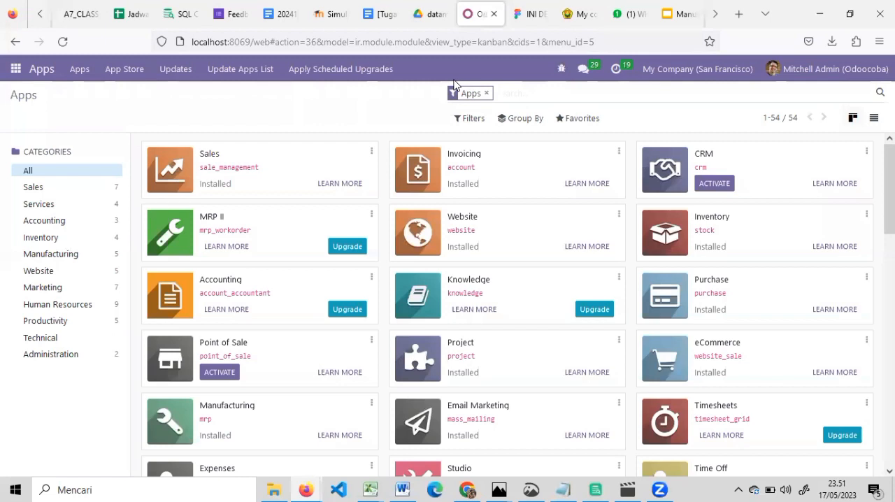
click(711, 14)
click(709, 15)
click(636, 14)
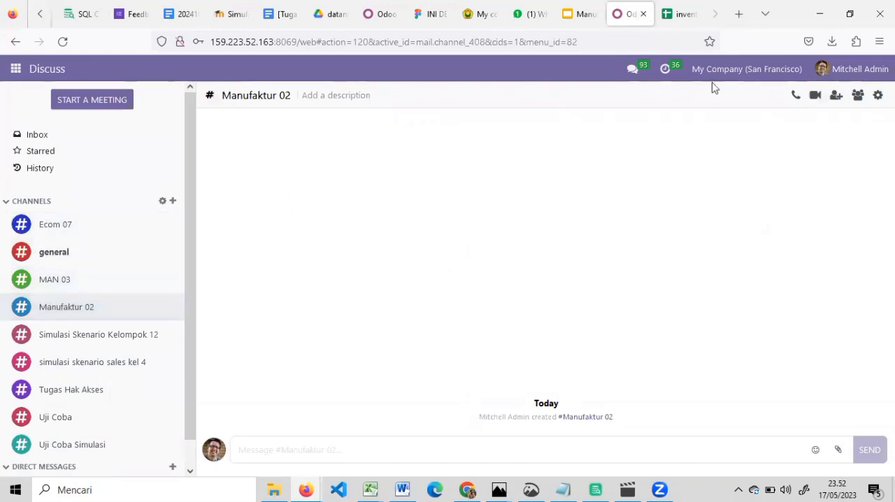
click(832, 104)
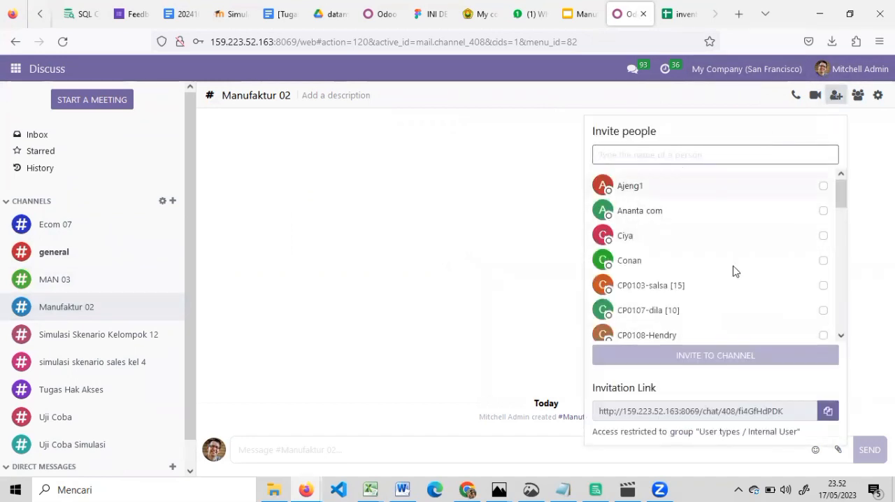
click(416, 334)
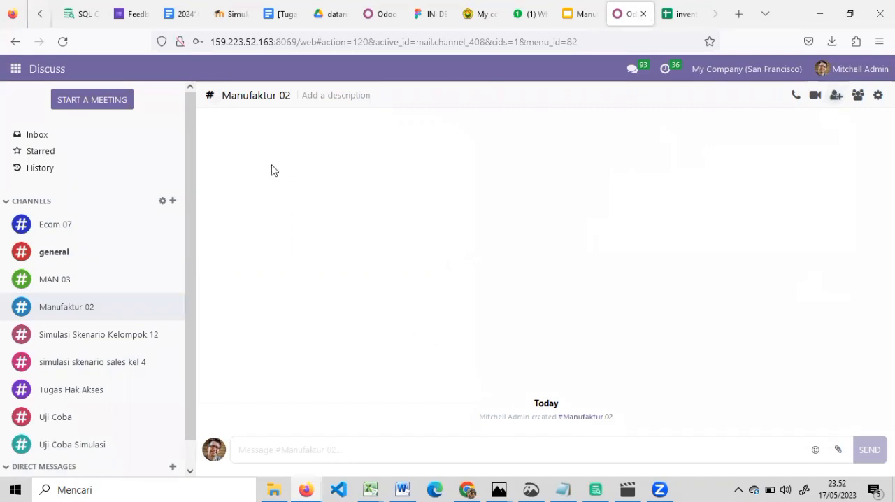
Step: Activate the developer mode in Odoo's general settings
click(14, 70)
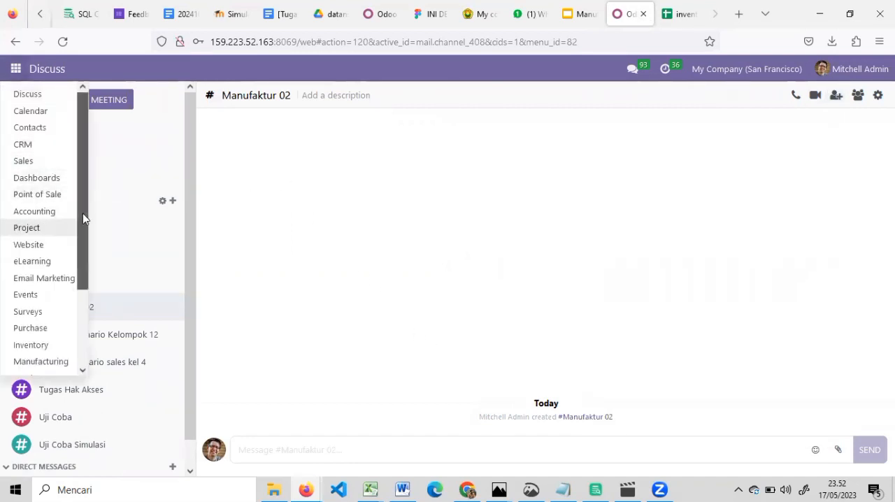
scroll(82, 213, down, 3)
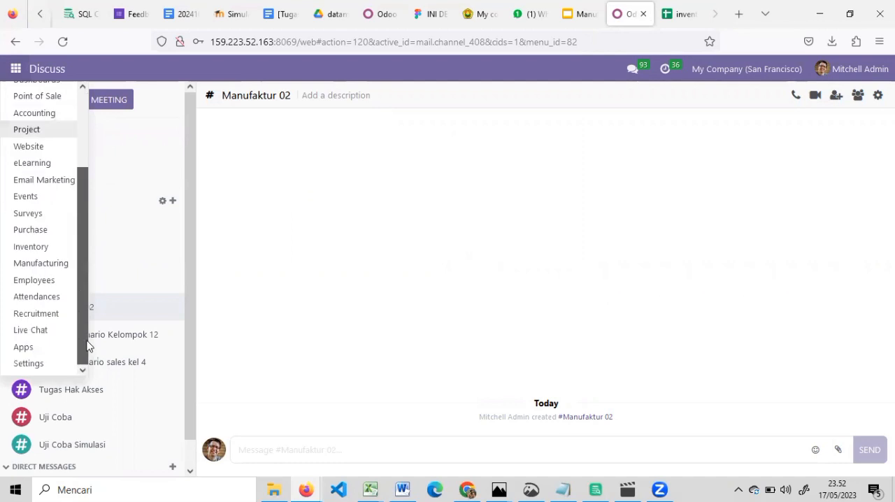
click(49, 365)
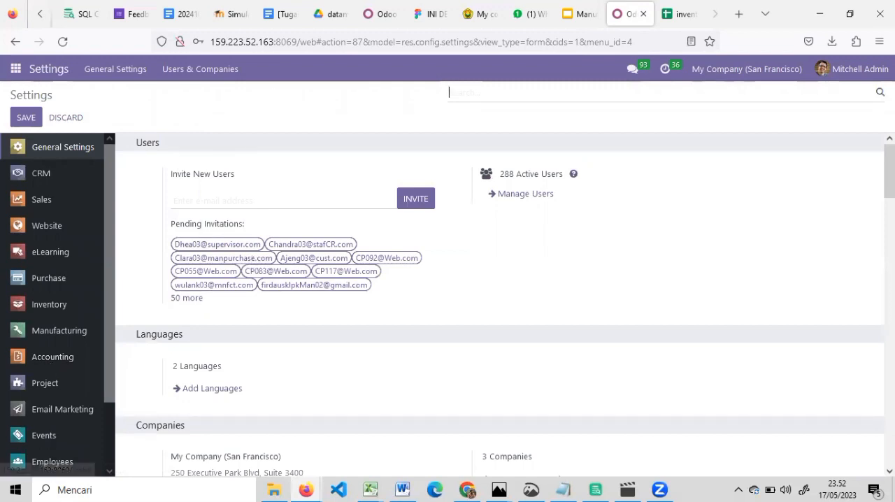
scroll(500, 300, down, 15)
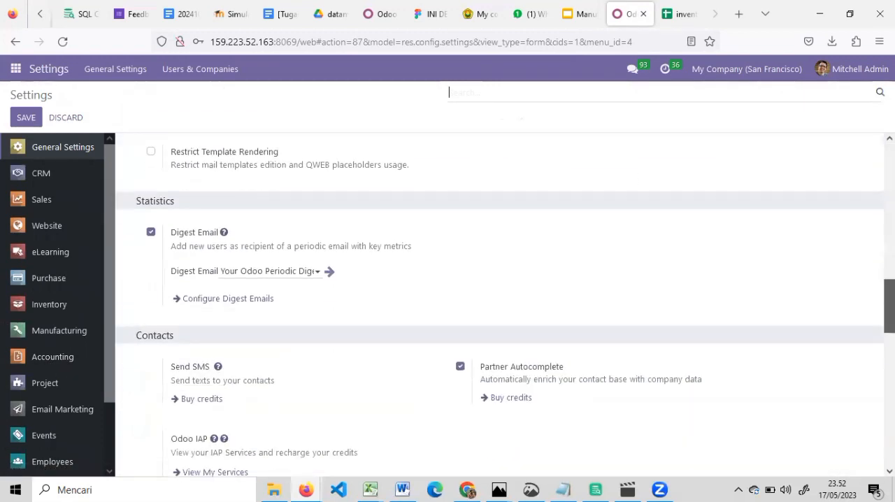
scroll(500, 301, down, 20)
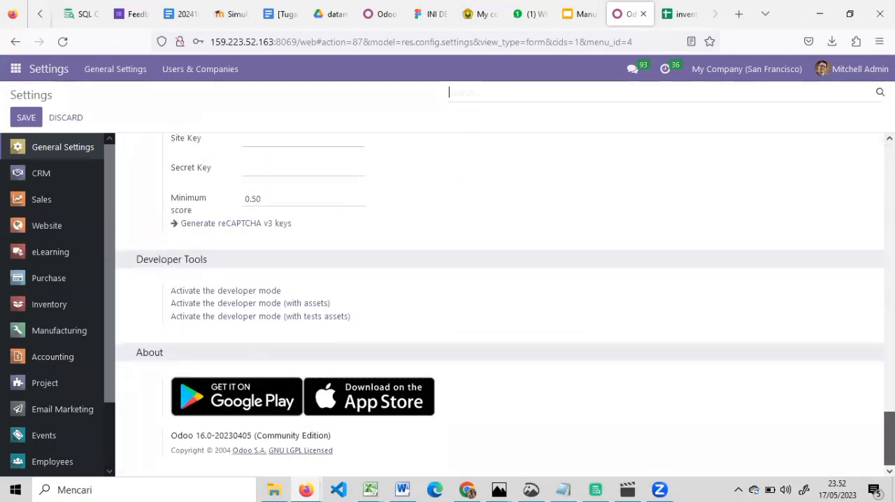
click(260, 291)
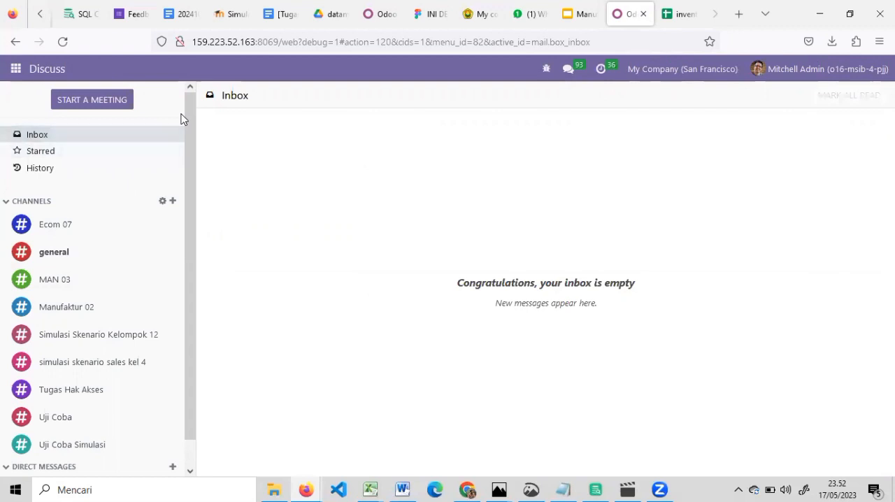
Step: Open Odoo's Settings app again with the developer mode active
click(17, 69)
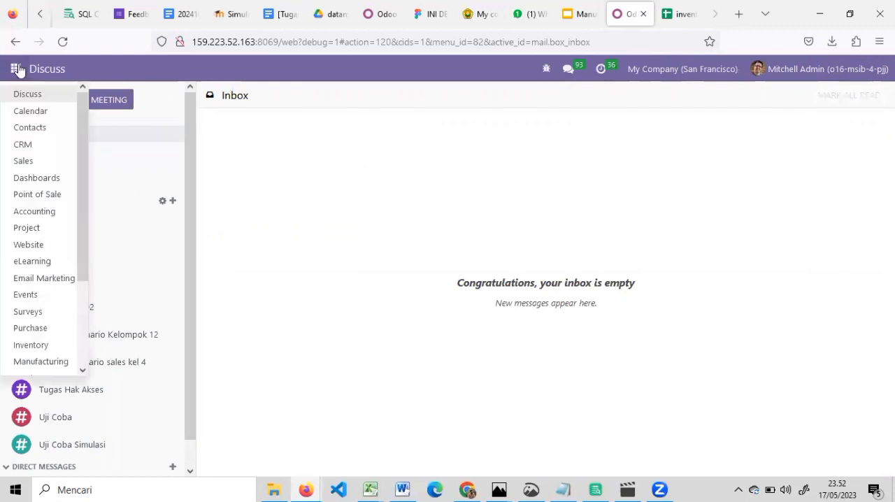
scroll(73, 155, down, 4)
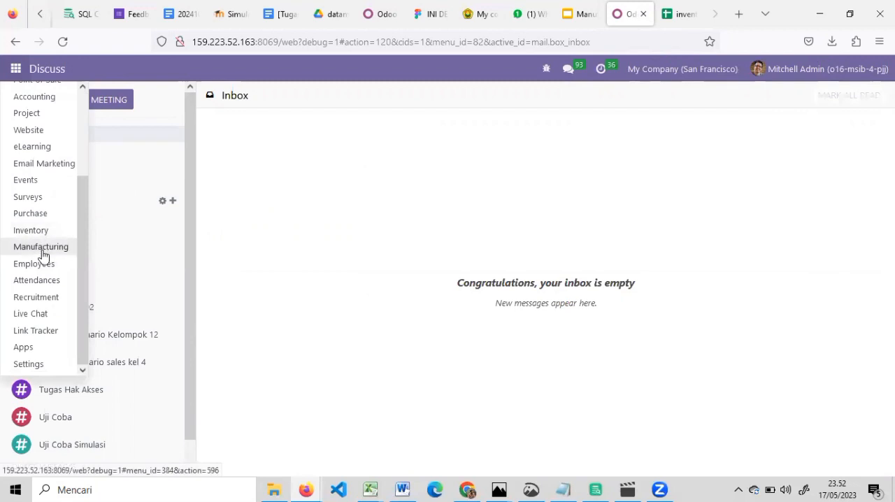
click(297, 216)
click(24, 68)
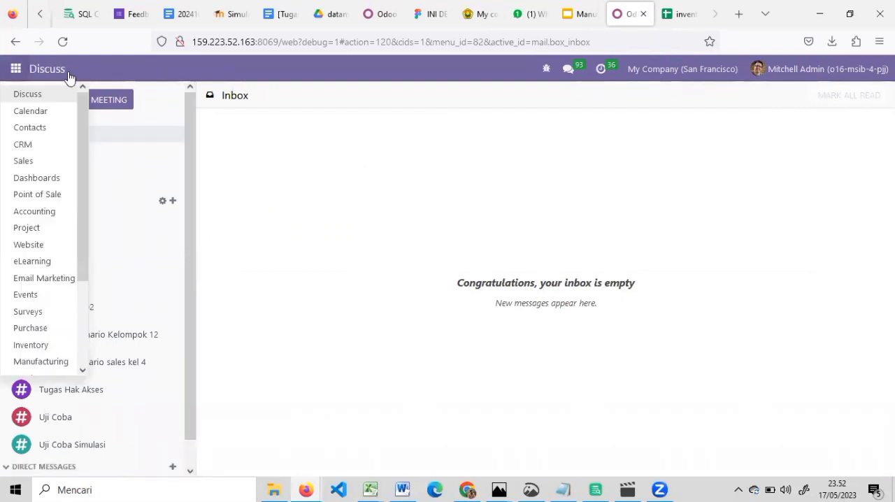
scroll(66, 354, down, 3)
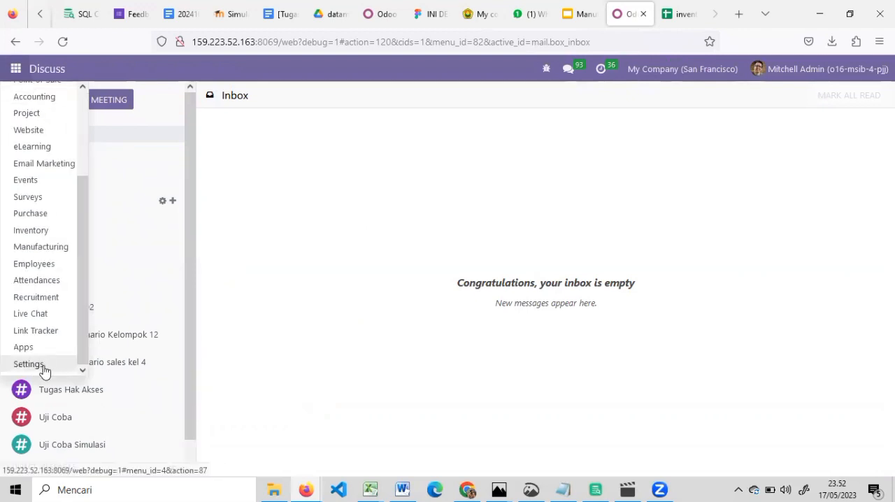
click(45, 369)
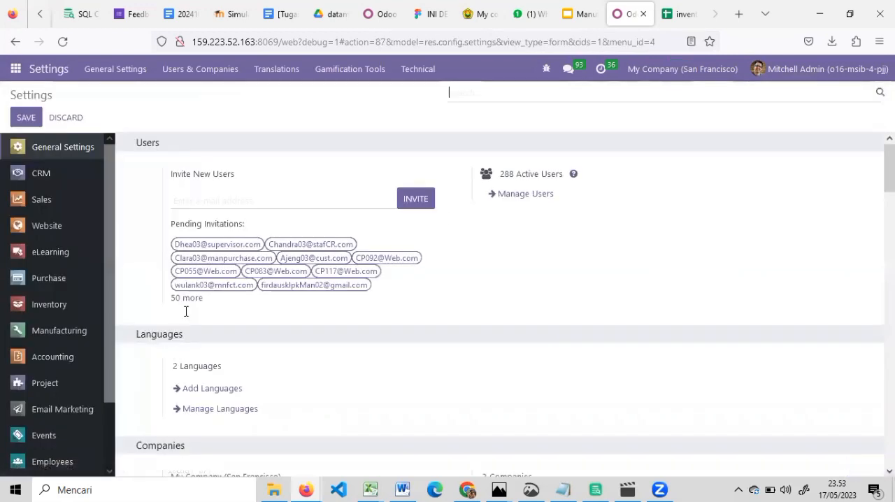
Step: Check the members' roles and job descriptions in the Manufaktur sheet of the inventory spreadsheet, and return to the Odoo settings
click(677, 13)
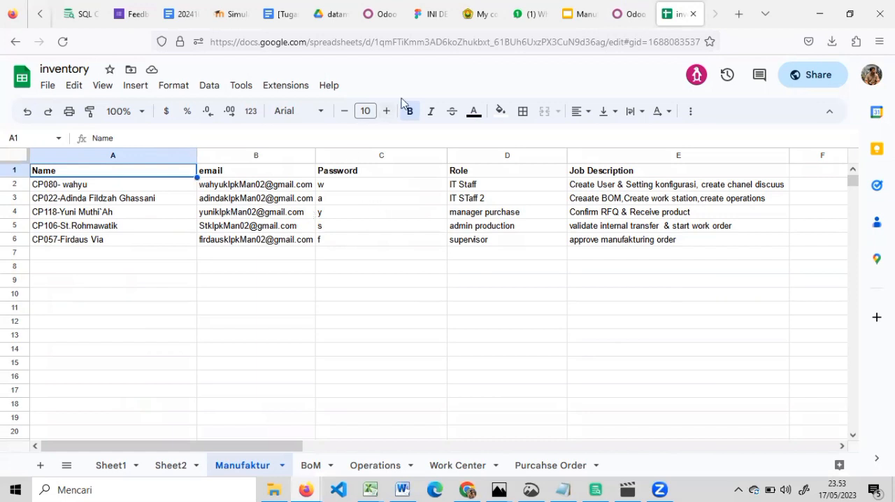
click(626, 14)
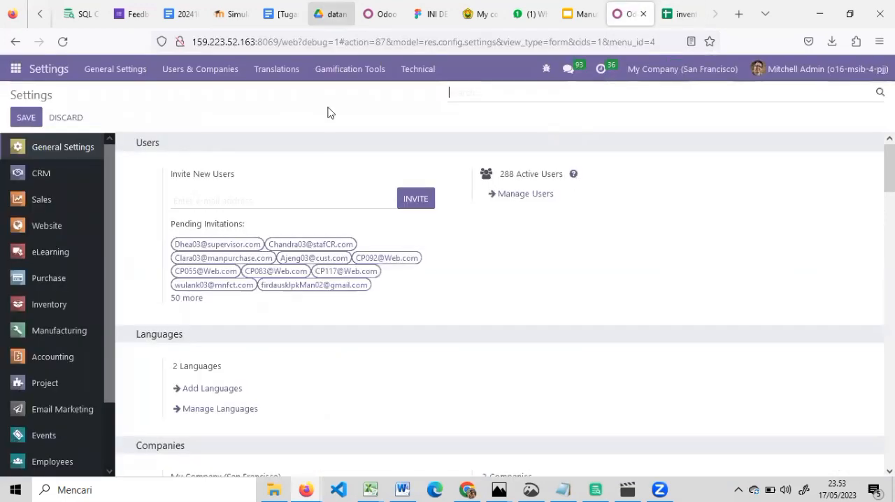
click(235, 73)
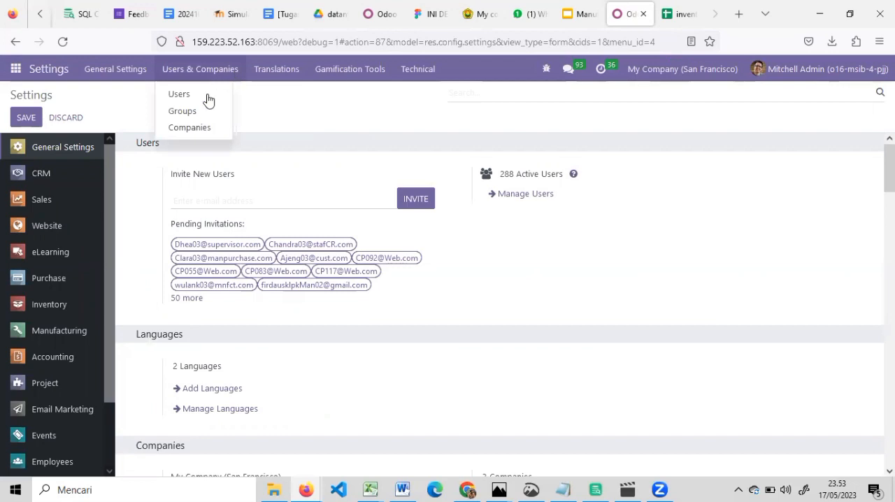
click(174, 128)
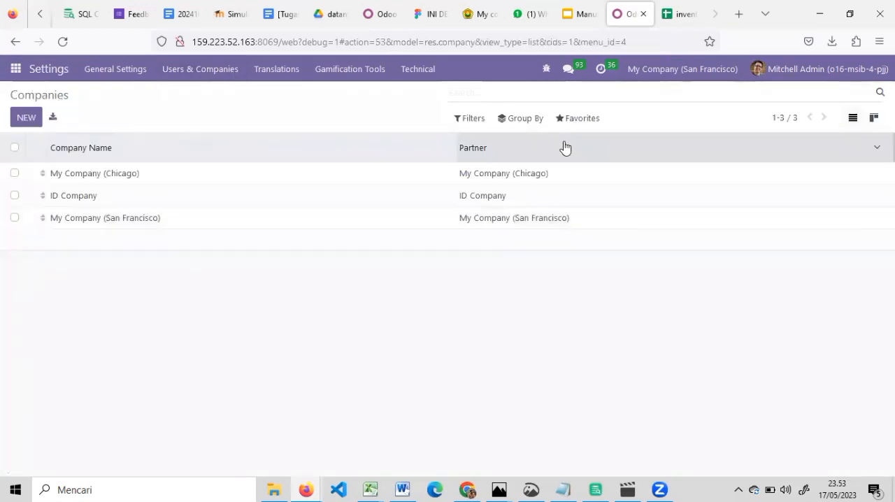
click(582, 123)
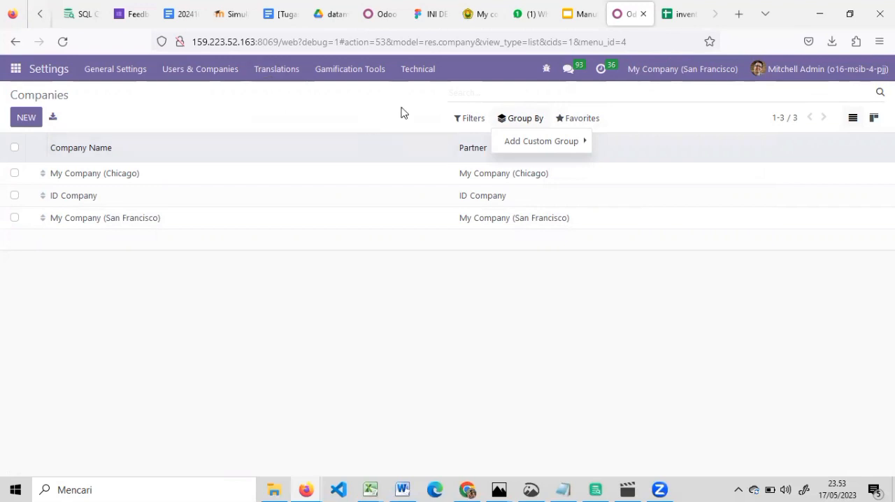
click(16, 41)
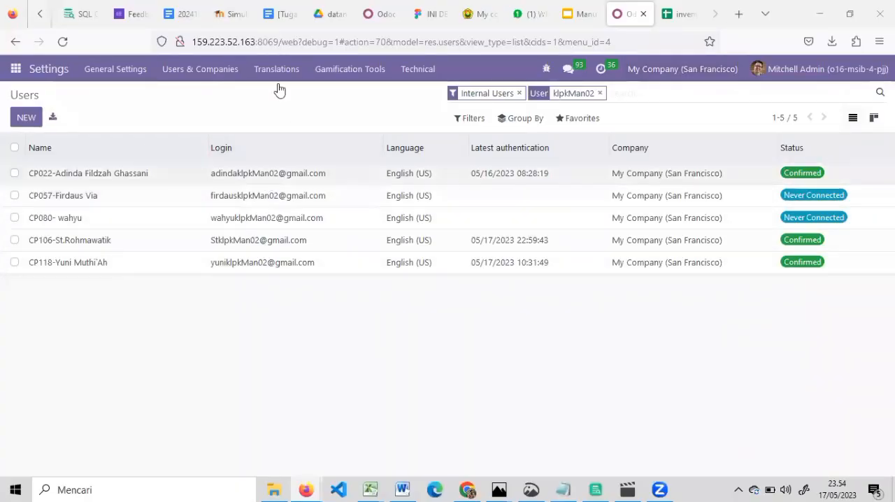
Step: Open the first user in the list filtered by klpkMan02 and look through that user's access rights
click(247, 176)
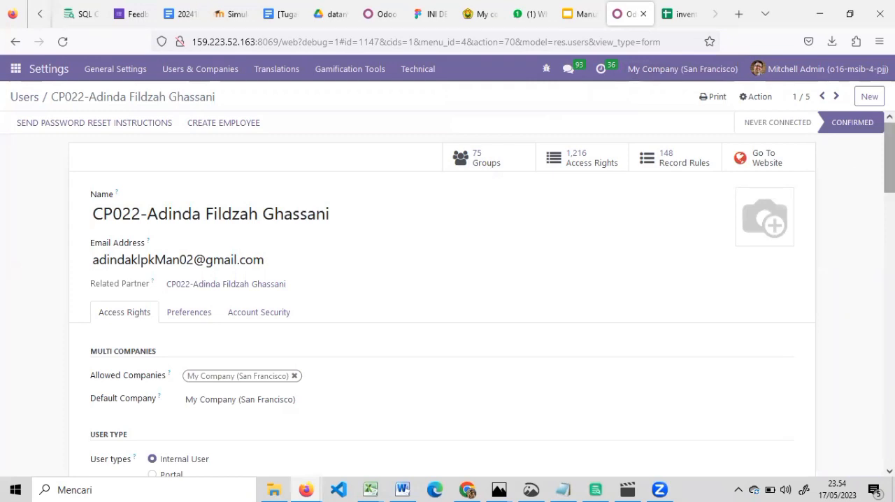
scroll(888, 157, down, 5)
scroll(831, 296, down, 5)
scroll(831, 296, up, 10)
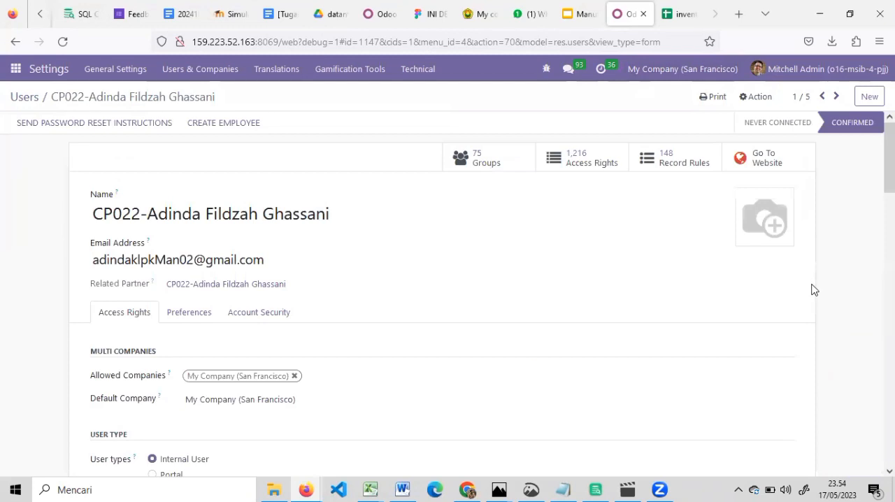
Step: Go to the second user's record and examine the Inventory, Purchase and Manufacturing access rights
click(836, 103)
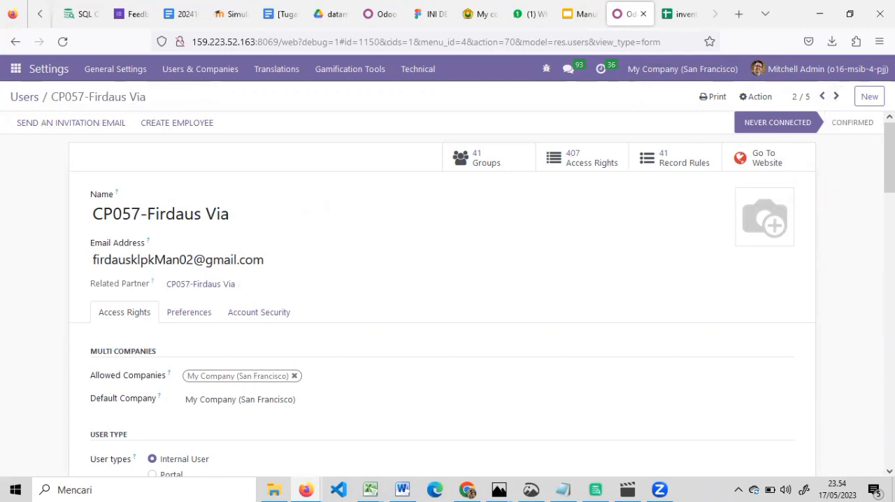
scroll(447, 289, down, 10)
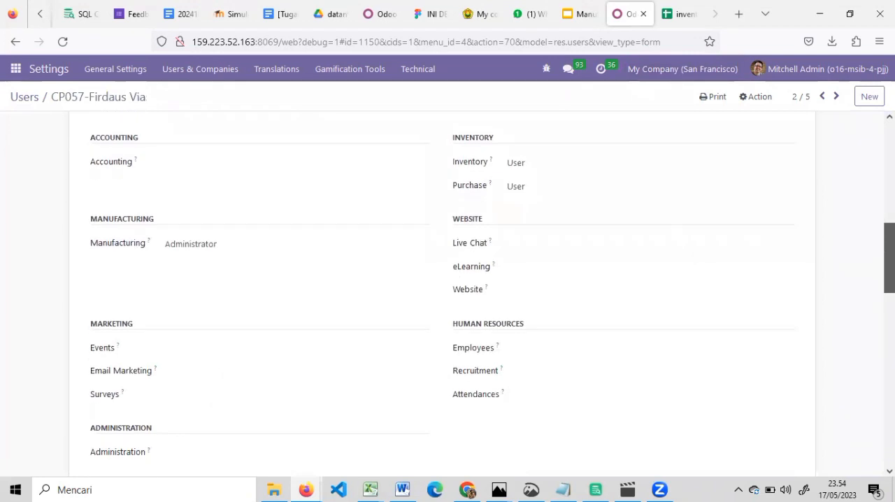
scroll(661, 208, up, 1)
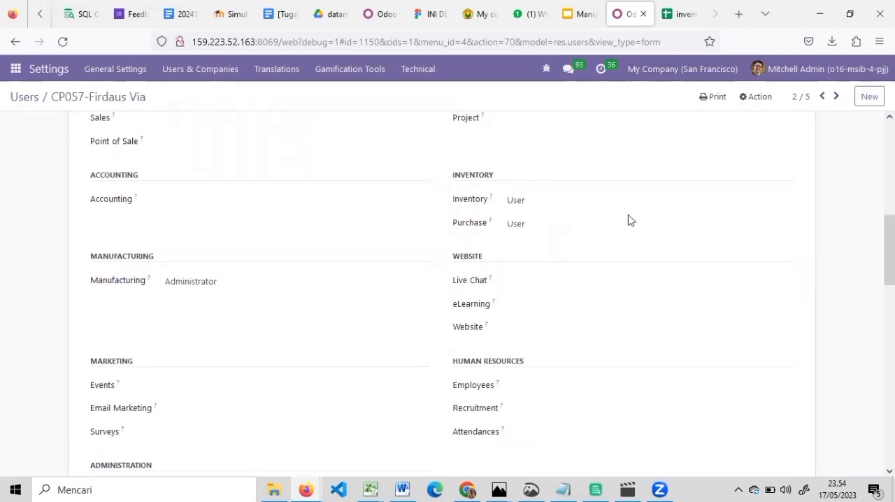
click(606, 117)
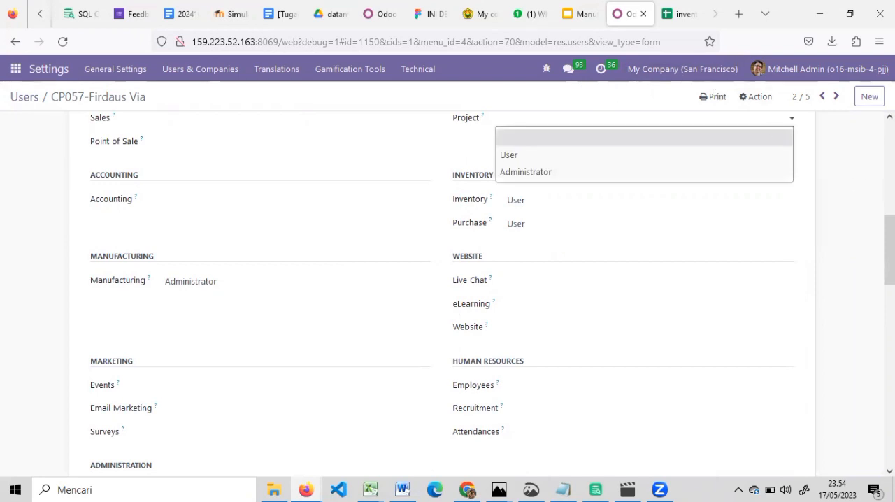
Step: Go through the third and fourth users' records and examine their application access rights
click(832, 105)
click(831, 105)
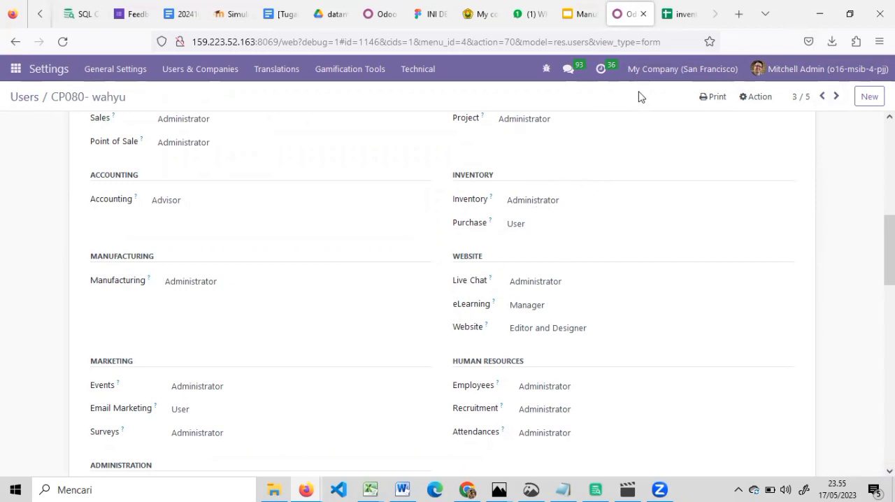
click(835, 98)
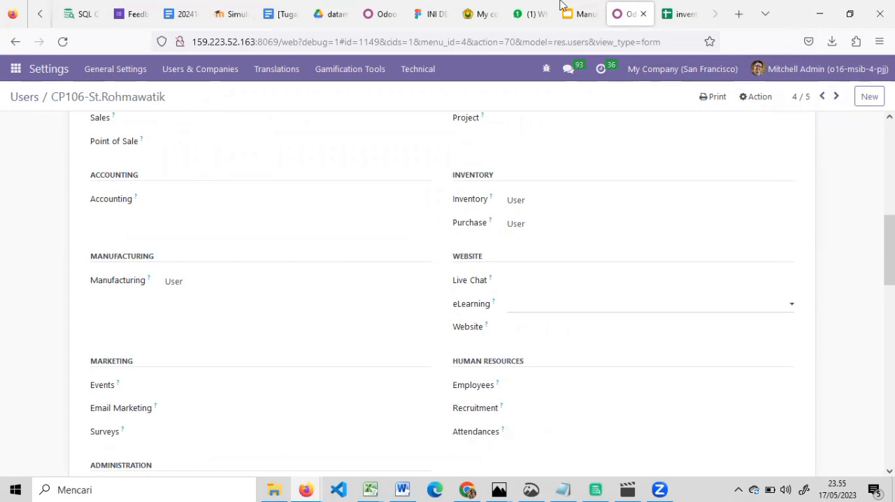
Step: Check the roles in the inventory spreadsheet's Manufaktur sheet, and examine the last user's access rights in Odoo
click(679, 14)
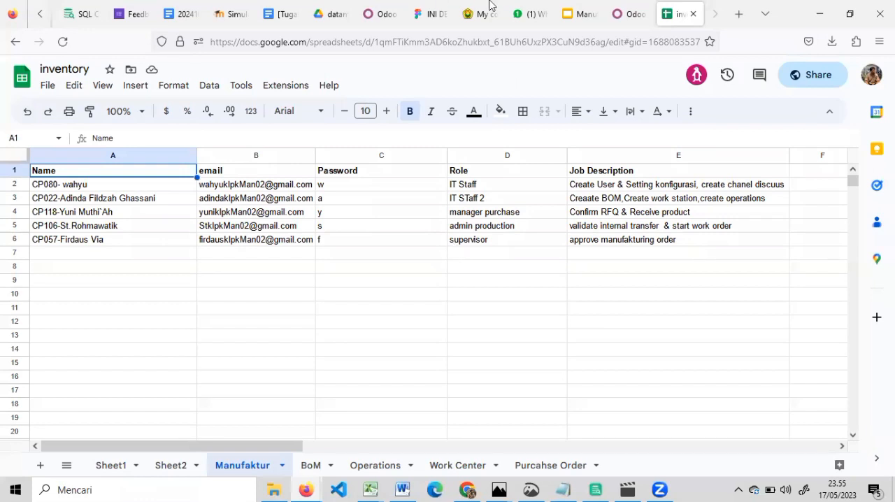
click(625, 14)
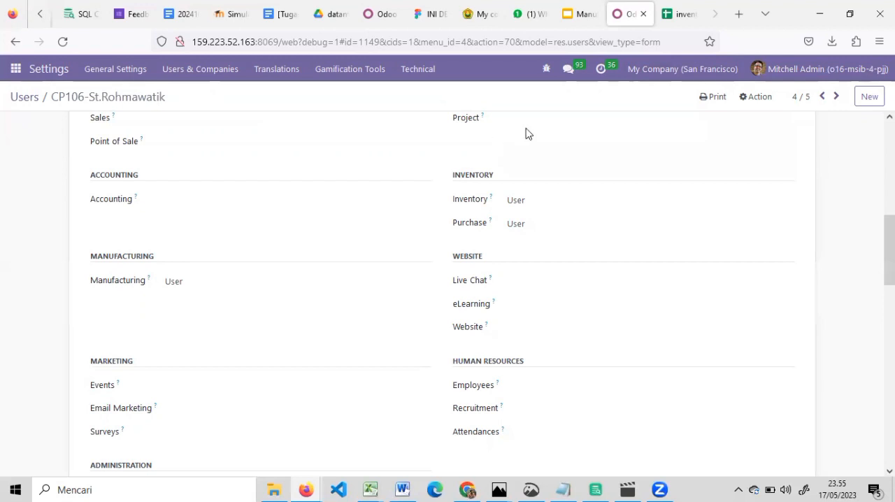
click(839, 96)
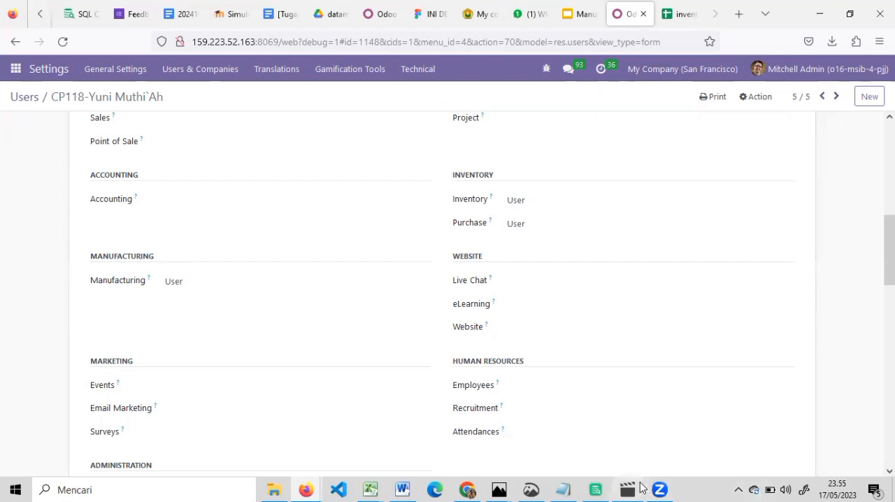
mouse_move(632, 488)
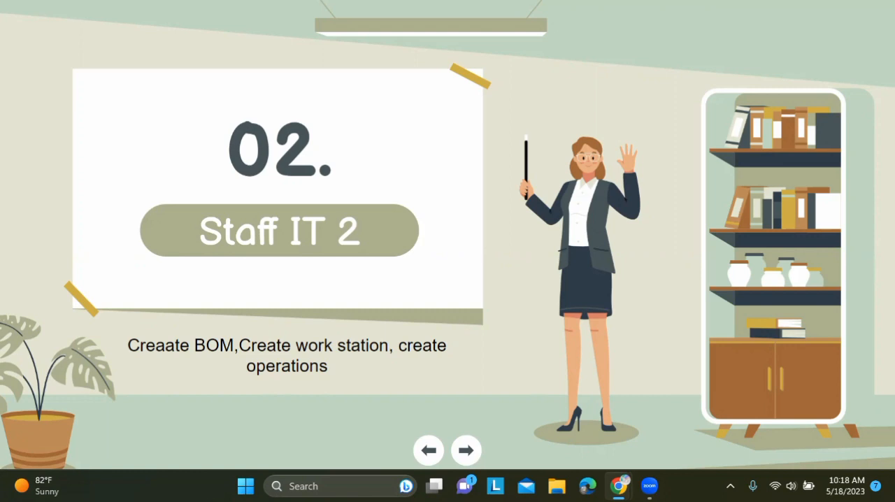
Step: Go through the Bill of Materials, Operations and Work Center slides and leave the slideshow
click(699, 162)
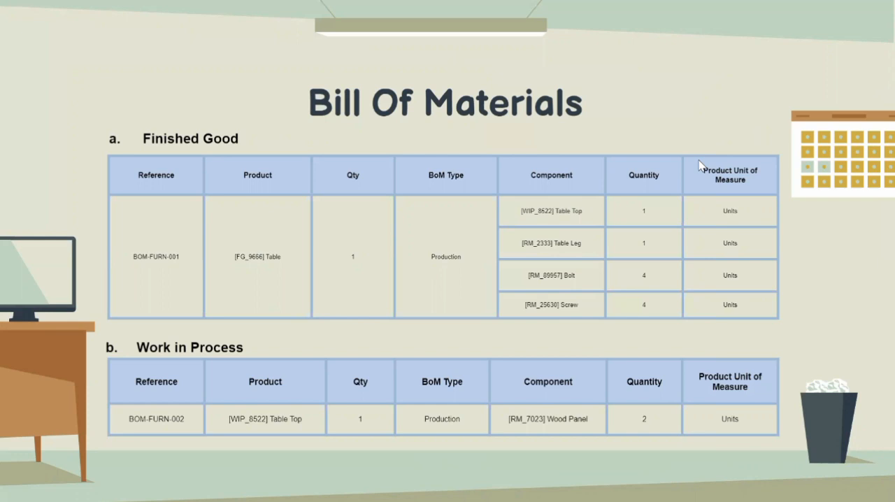
click(699, 160)
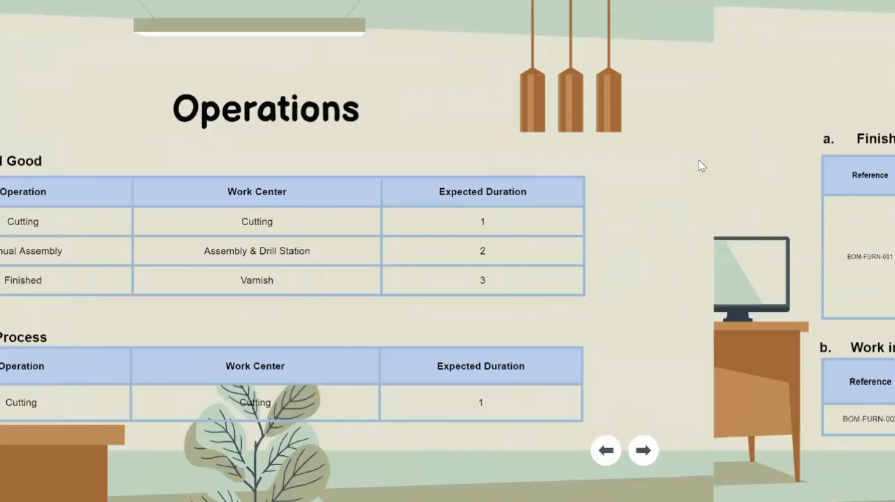
click(698, 161)
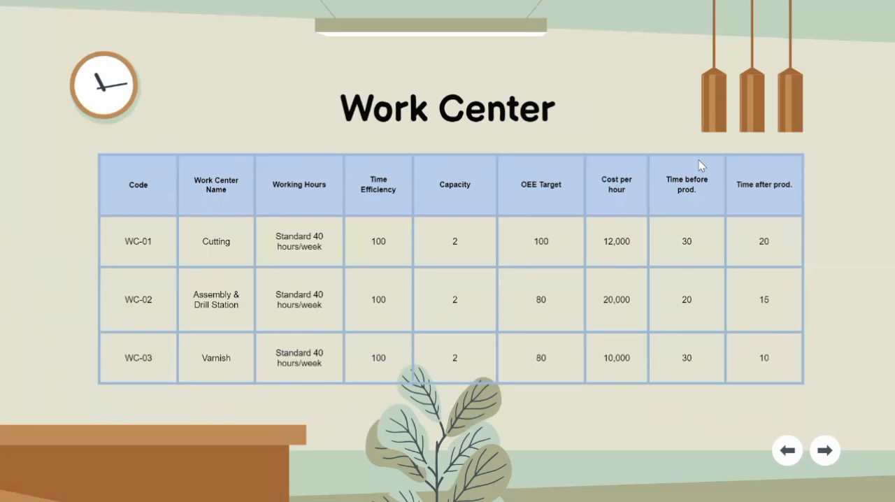
key(Escape)
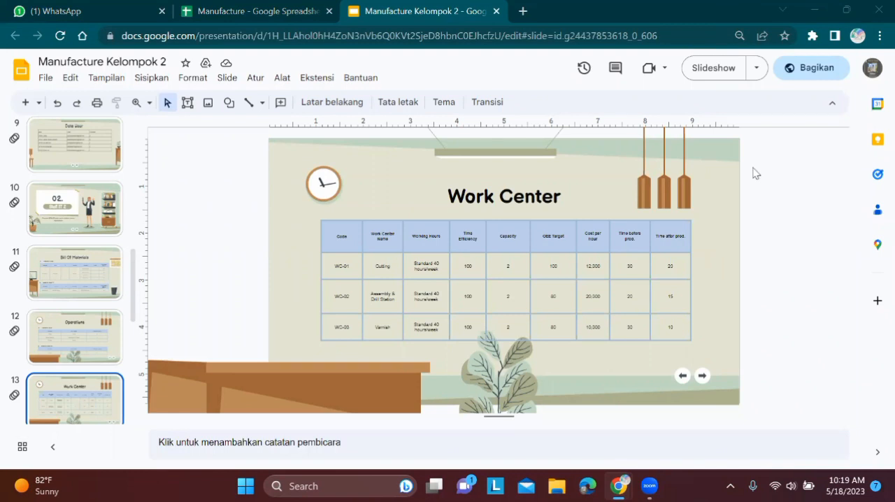
Step: Arrange the Manufacture spreadsheet's BoM sheet beside the Odoo window, and open Odoo's Manufacturing app
key(ctrl+shift+Tab)
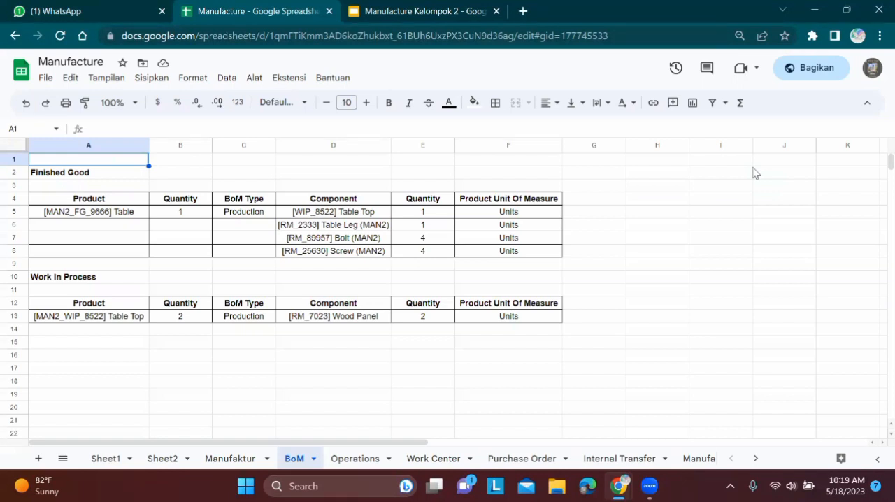
key(super+Down)
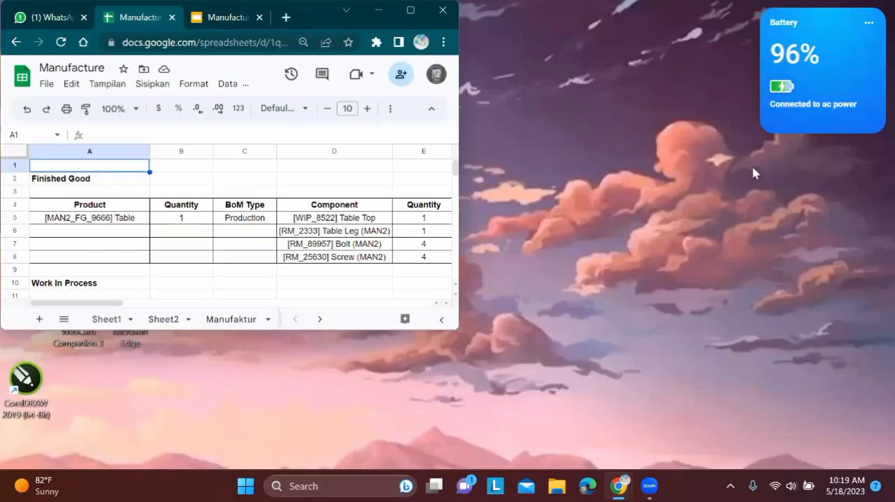
key(super+5)
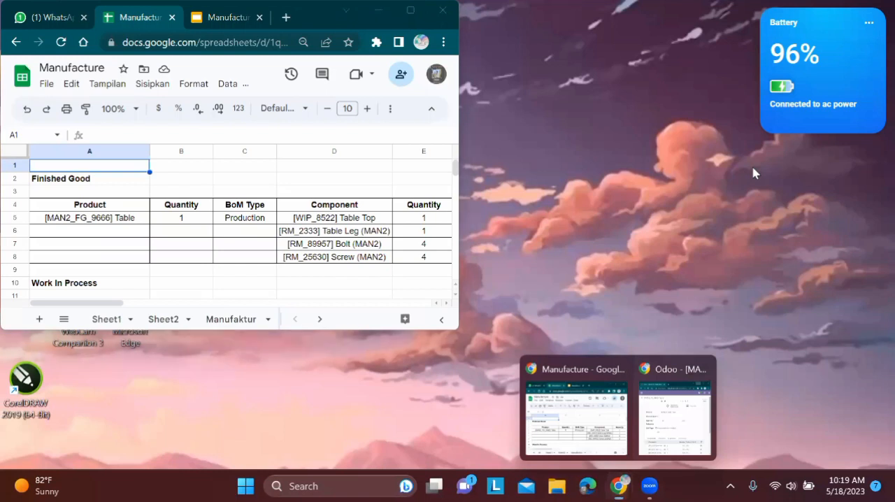
click(682, 407)
click(452, 71)
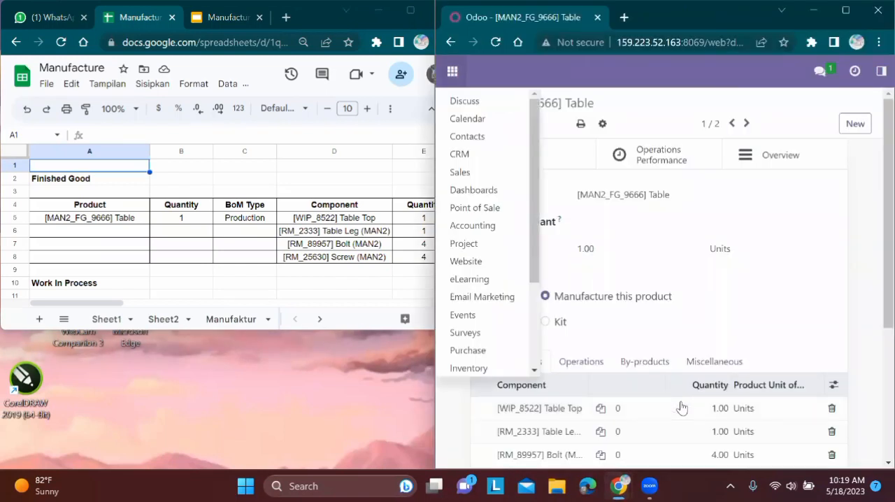
scroll(480, 280, down, 2)
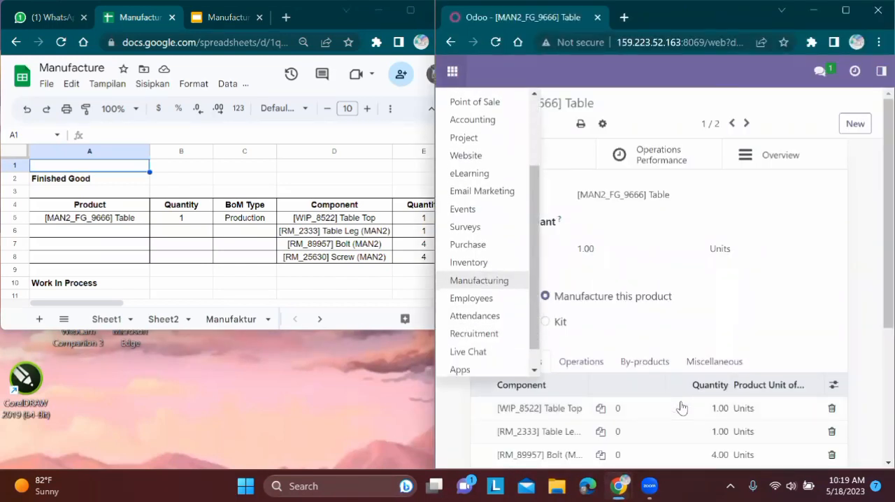
click(480, 280)
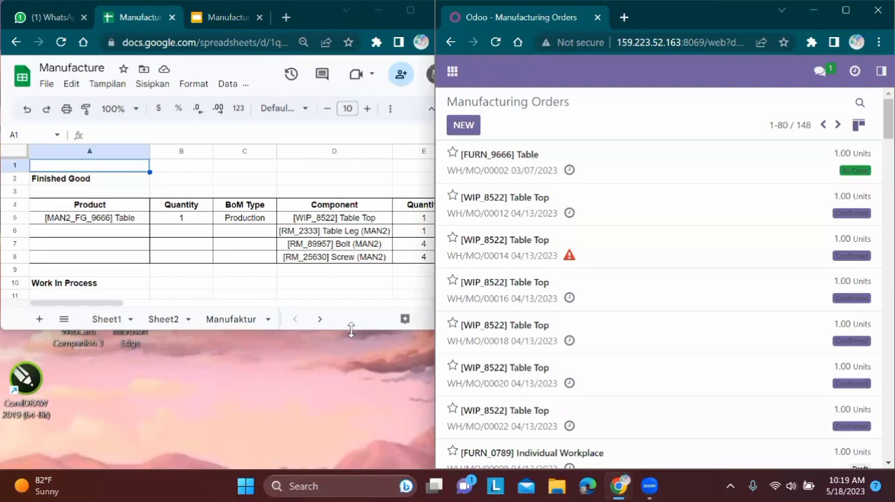
drag(351, 329, 346, 467)
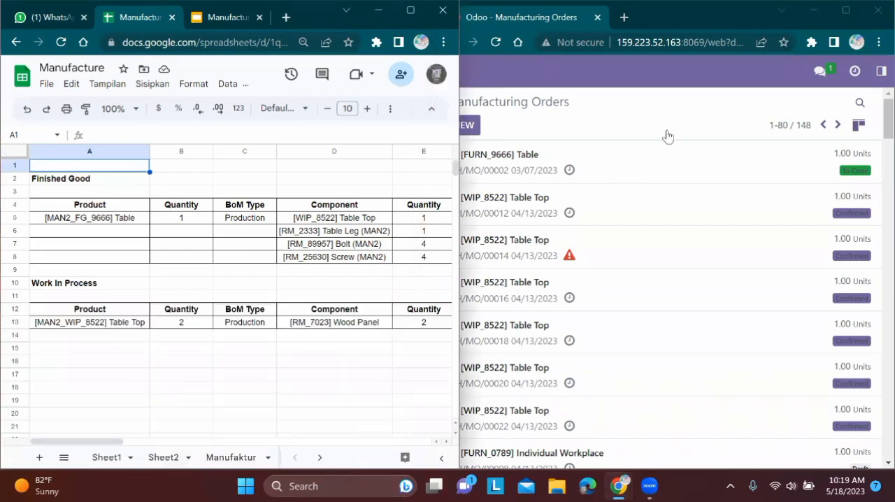
Step: Open the Bills of Materials list in Odoo beside the spreadsheet and filter it by man2
click(843, 10)
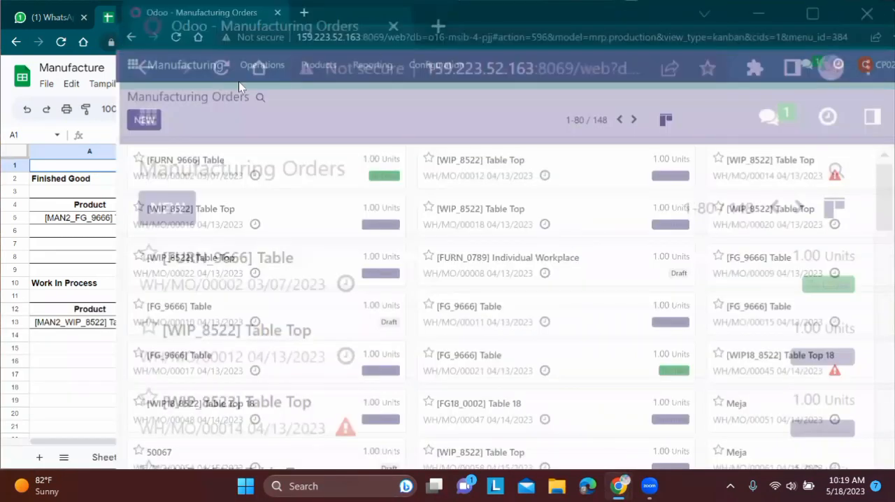
click(195, 70)
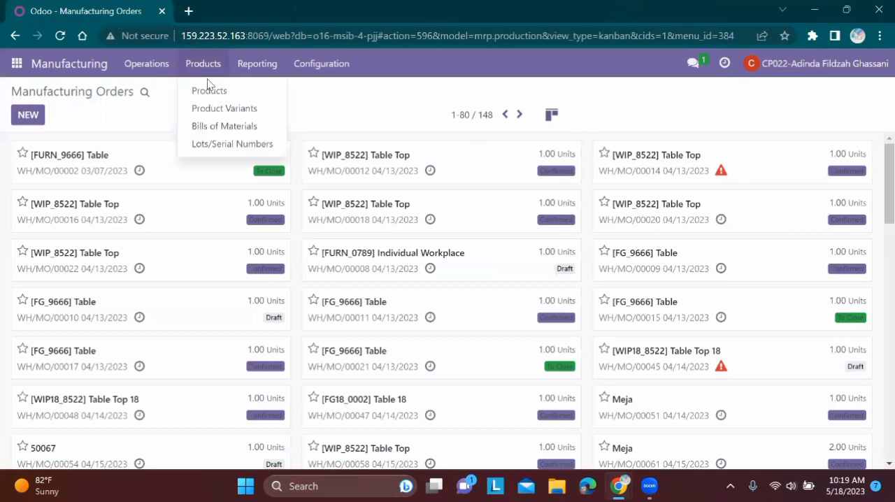
click(244, 131)
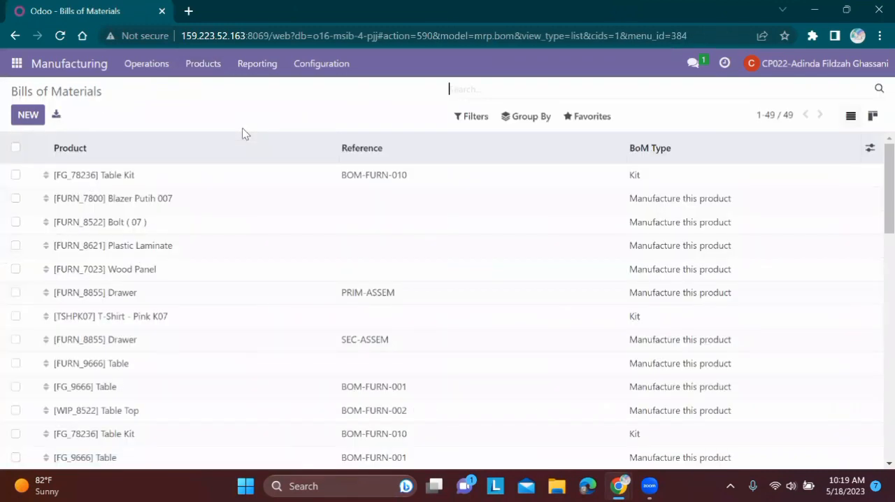
click(844, 10)
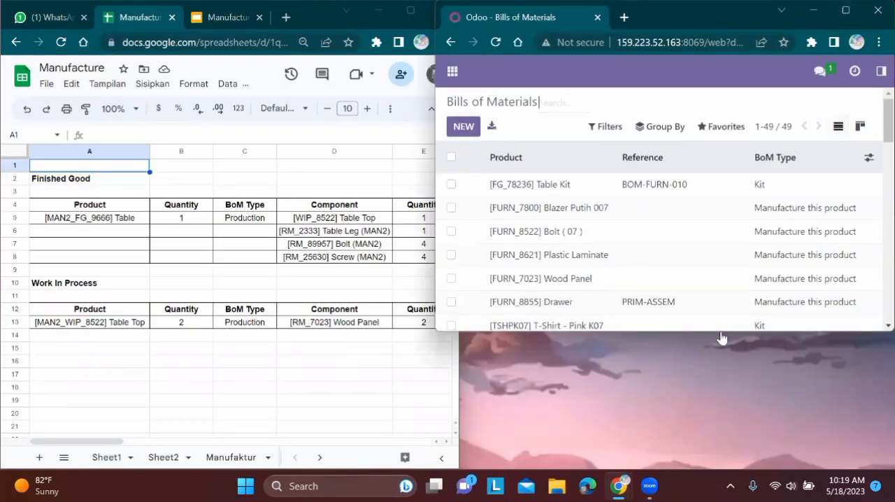
drag(720, 332, 713, 469)
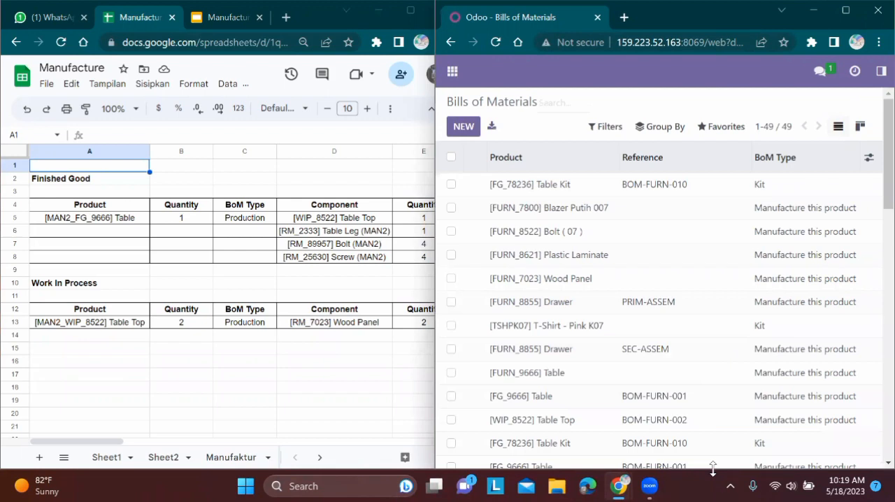
text(man2)
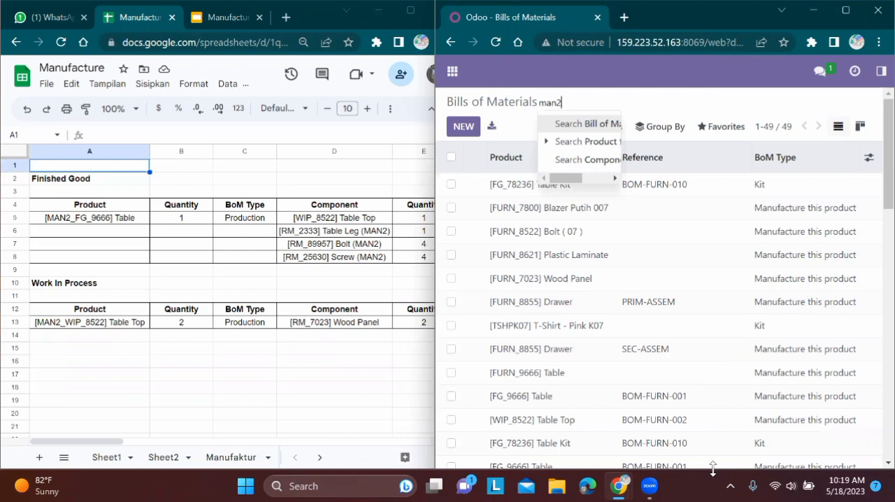
key(Return)
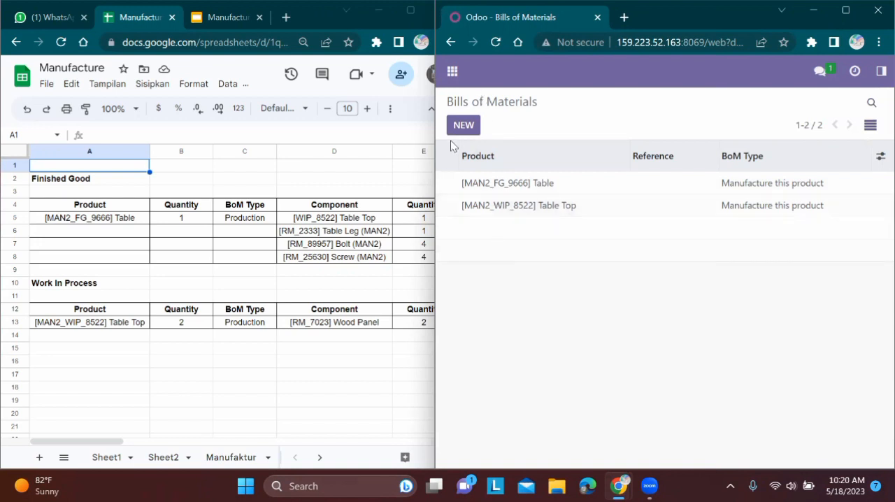
Step: View a blank bill of materials form, and compare the [MAN2_FG_9666] Table bill's components with the spreadsheet's Finished Good table
click(462, 126)
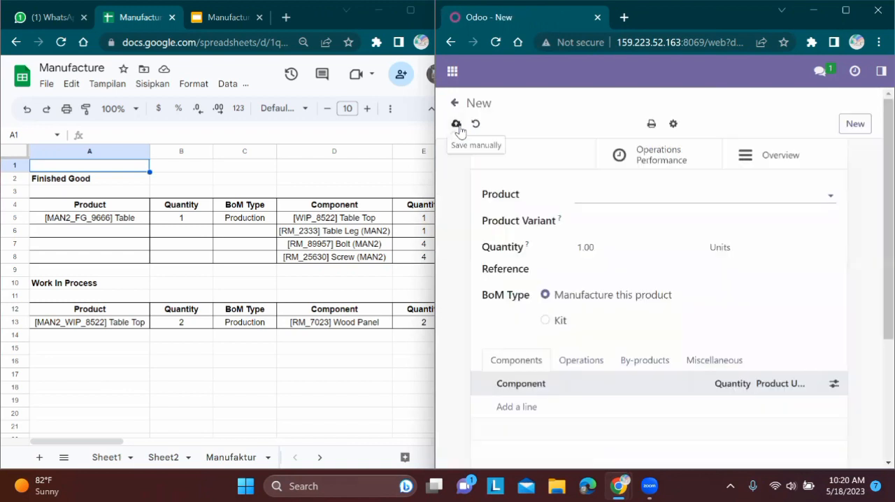
click(452, 42)
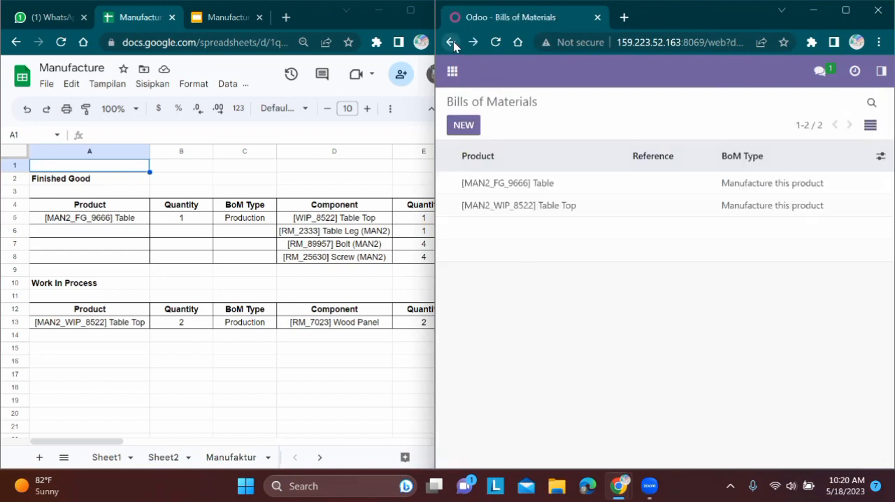
click(517, 185)
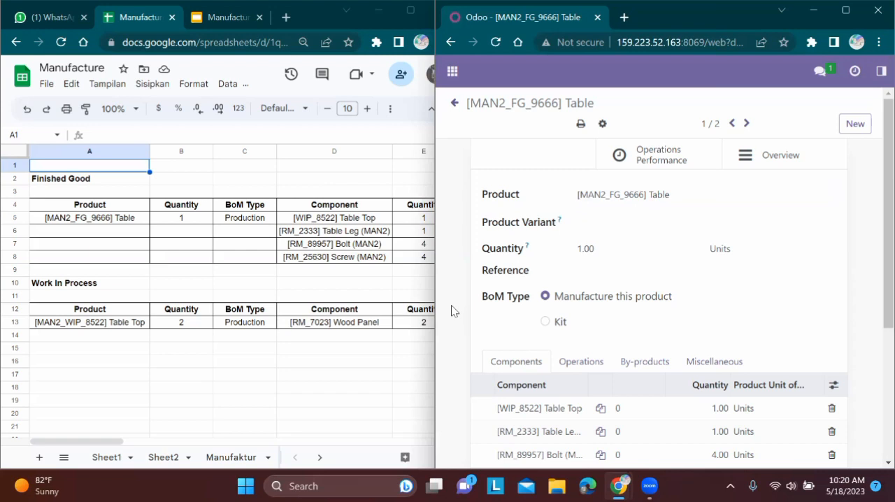
scroll(451, 310, down, 2)
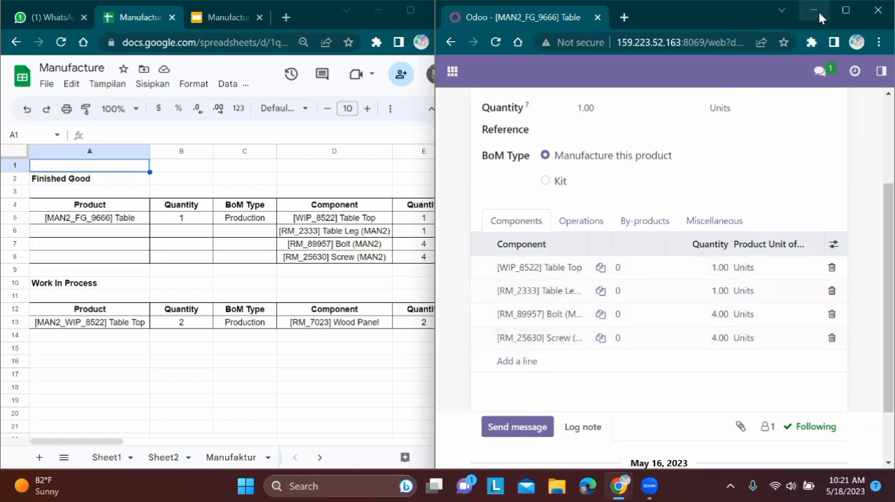
Step: Go to the [MAN2_WIP_8522] Table Top bill of materials and compare its component with the spreadsheet's Work In Process table
click(845, 10)
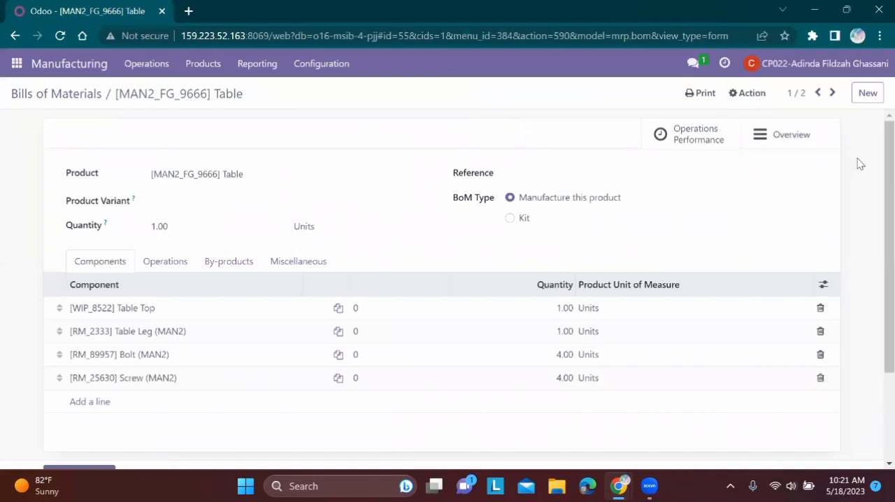
click(832, 93)
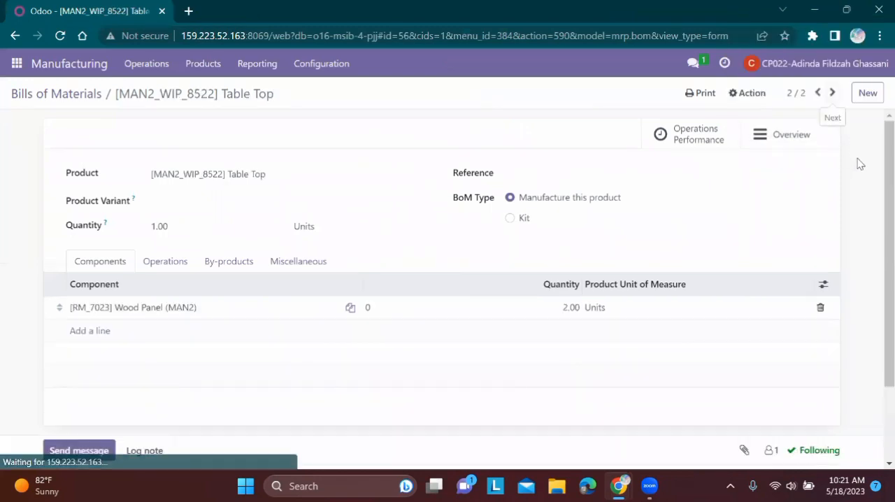
click(848, 13)
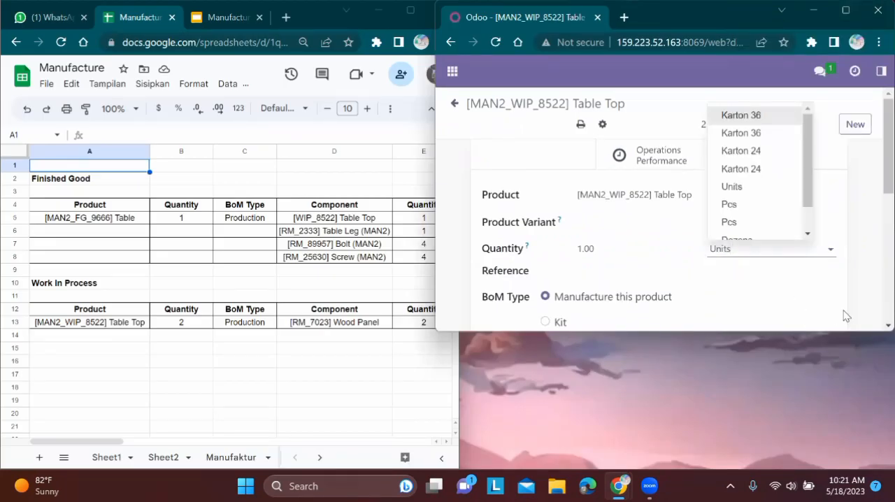
click(865, 315)
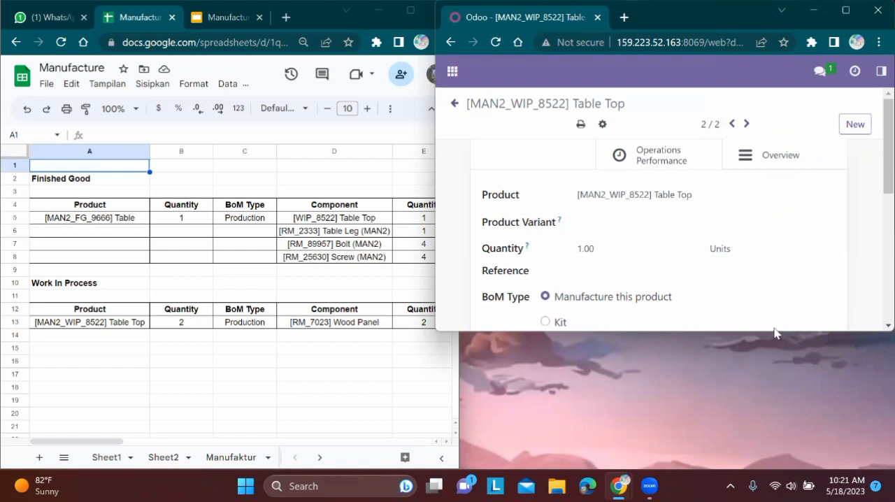
double_click(861, 331)
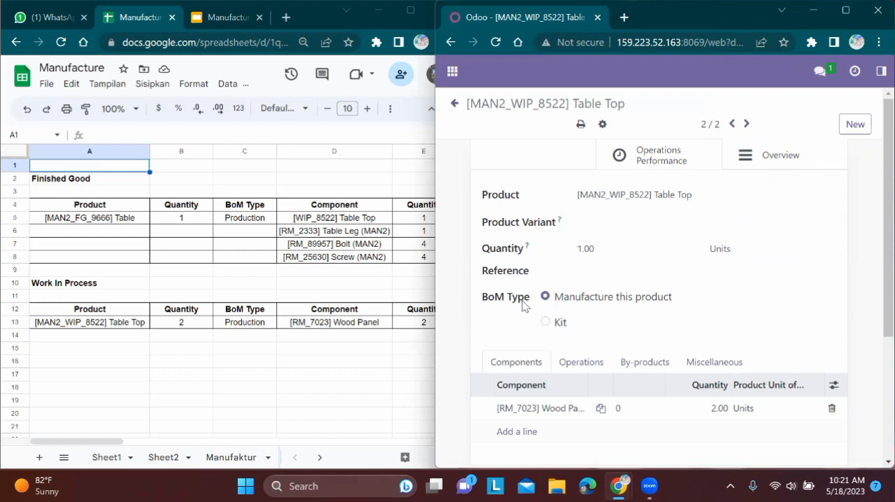
scroll(523, 305, down, 2)
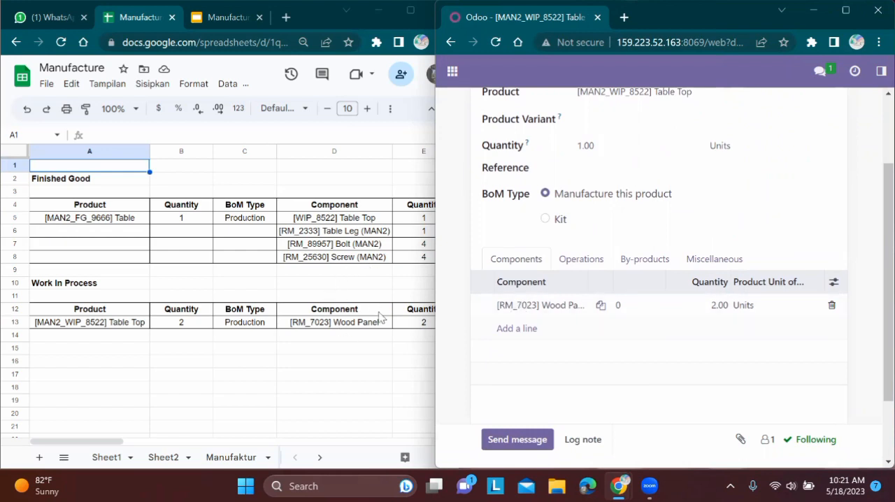
Step: Open the manufacturing Work Centers list and filter it by man2
key(super+Up)
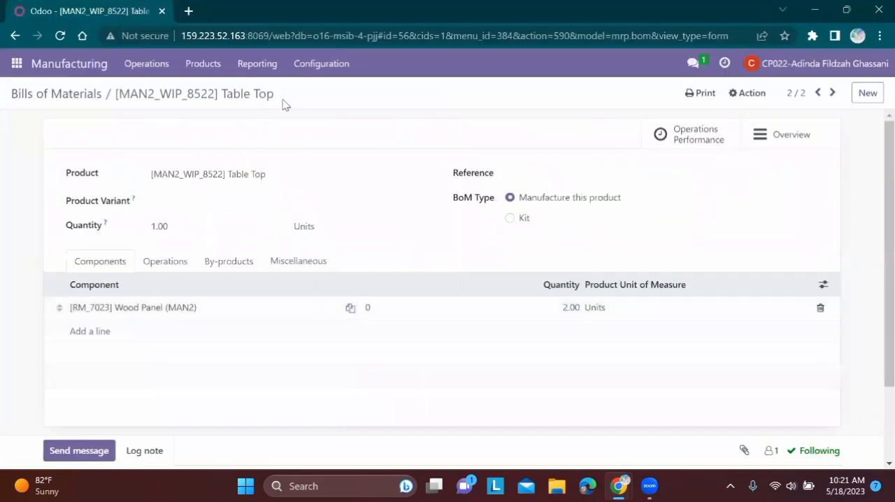
click(323, 65)
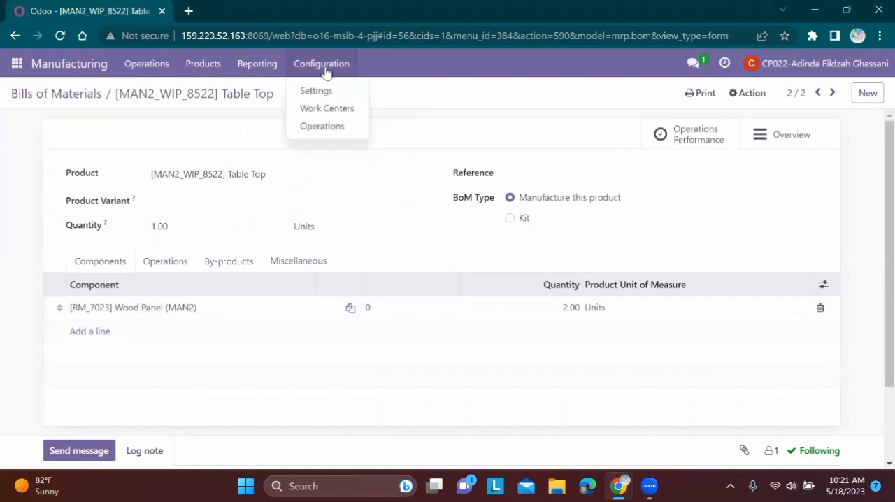
click(347, 110)
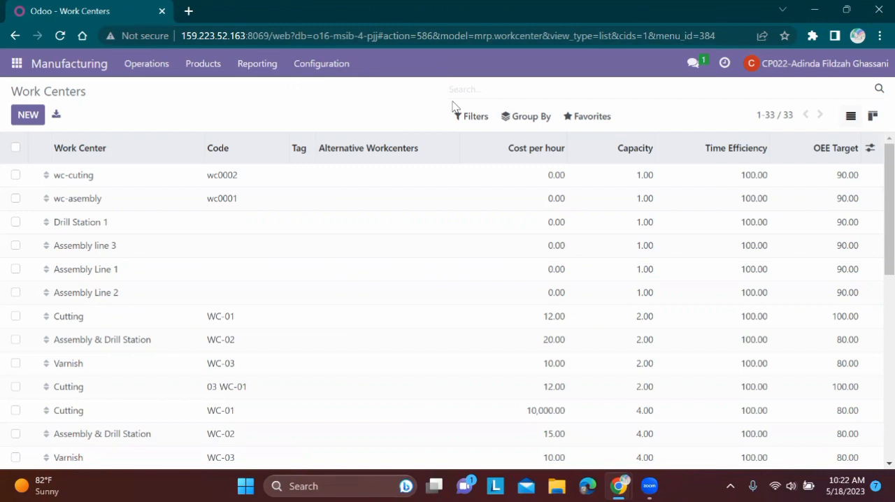
text(man2)
key(Return)
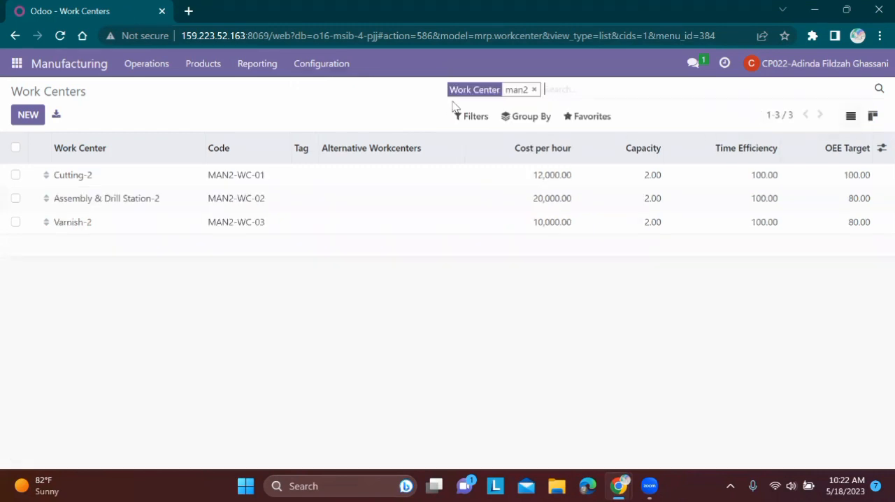
Step: Place the filtered Work Centers list beside the spreadsheet and show the spreadsheet's Work Center sheet
click(852, 11)
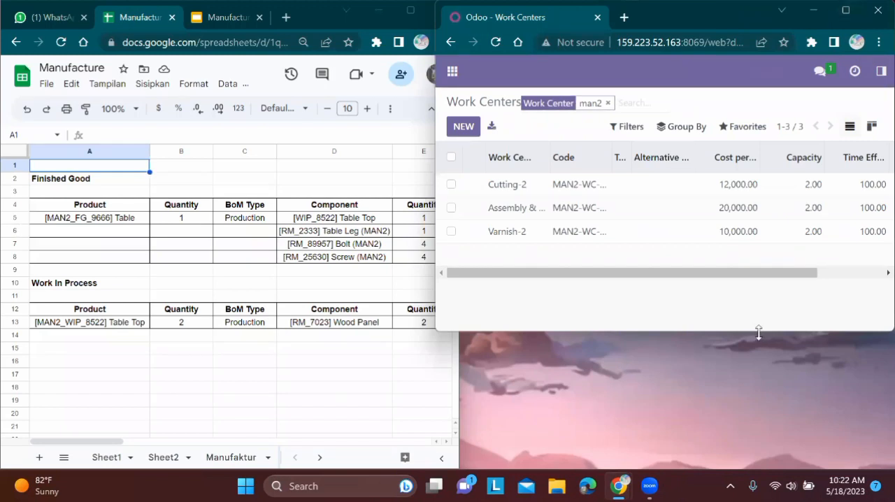
drag(759, 332, 745, 467)
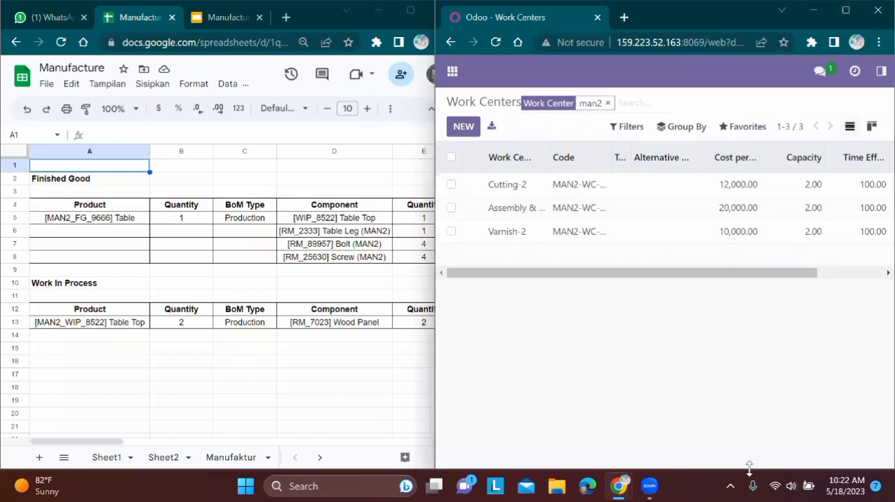
click(323, 458)
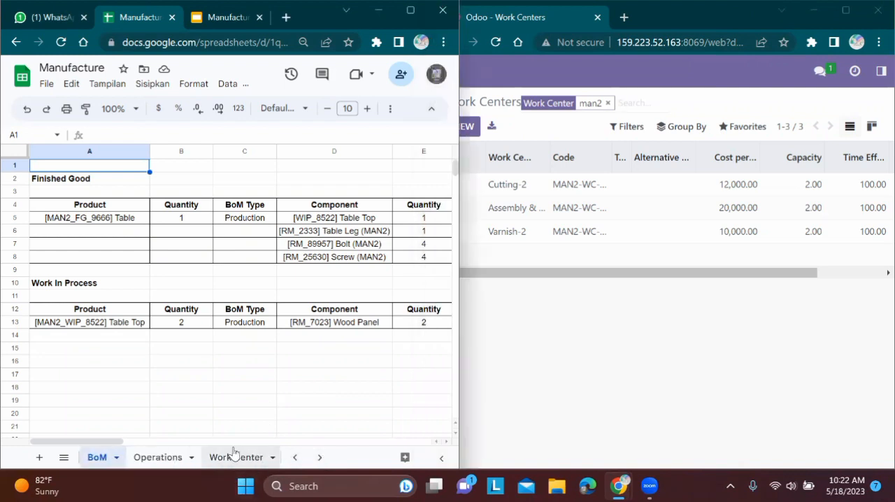
click(234, 457)
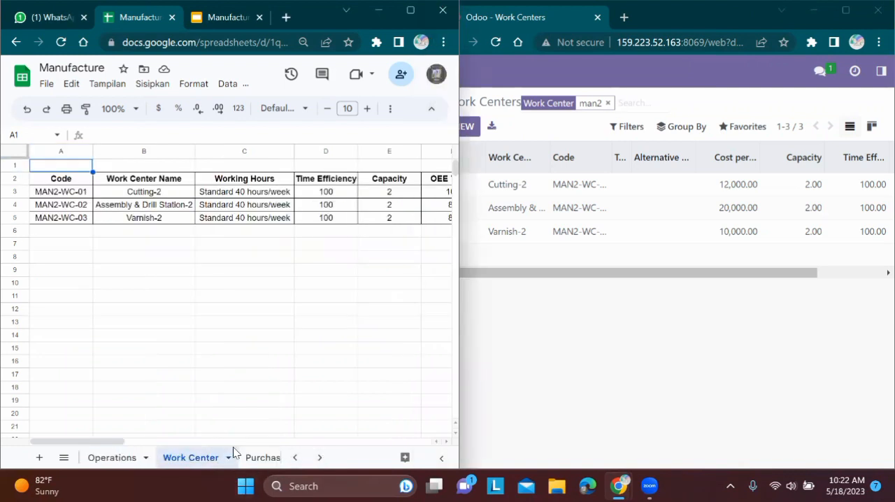
click(291, 348)
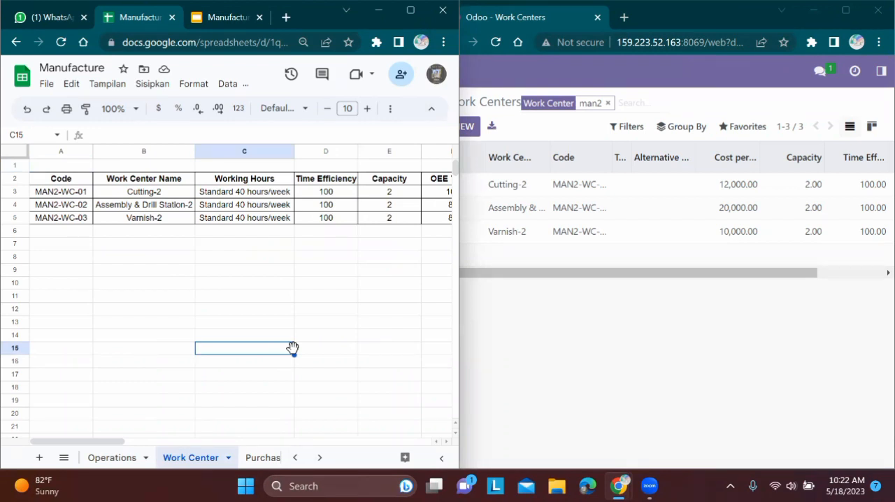
click(531, 323)
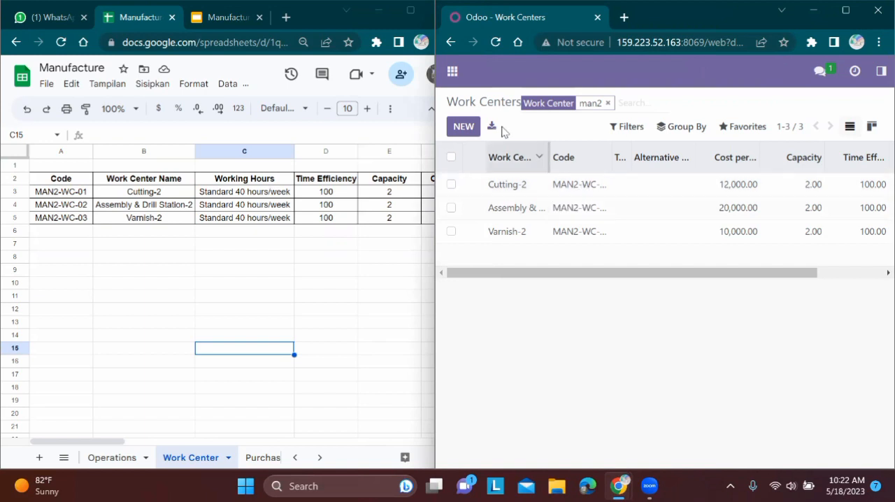
Step: View the Cutting-2 work center's production and costing information, and compare it with the MAN2-WC-01 row in the spreadsheet
click(583, 194)
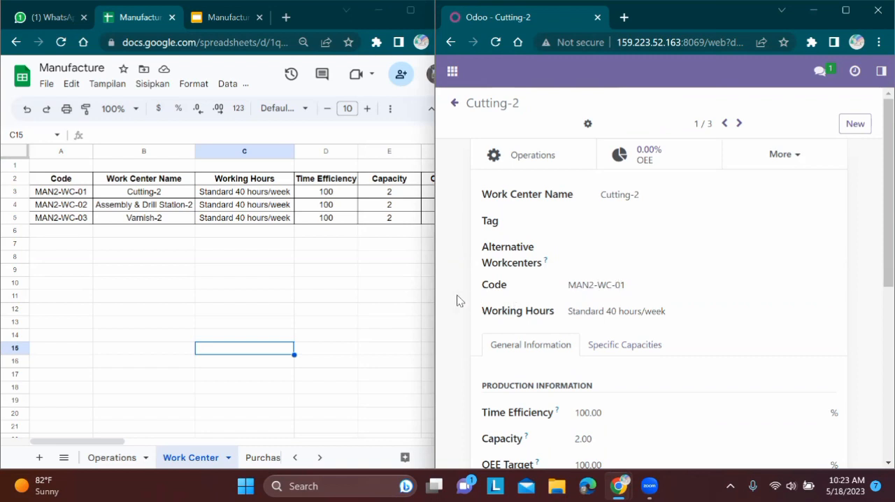
scroll(458, 301, down, 3)
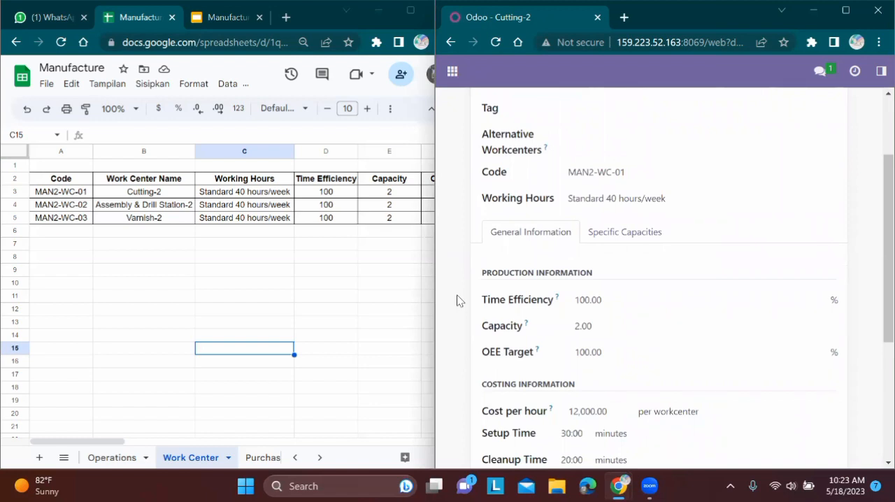
scroll(458, 301, down, 2)
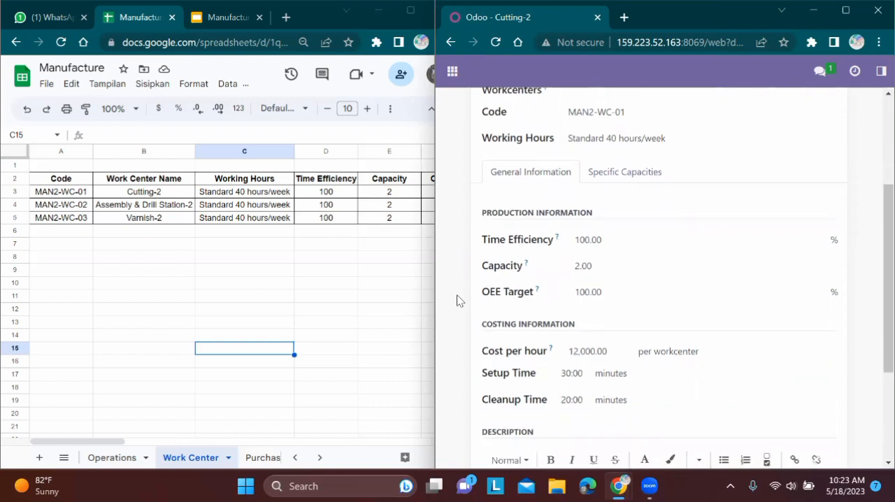
scroll(458, 301, down, 1)
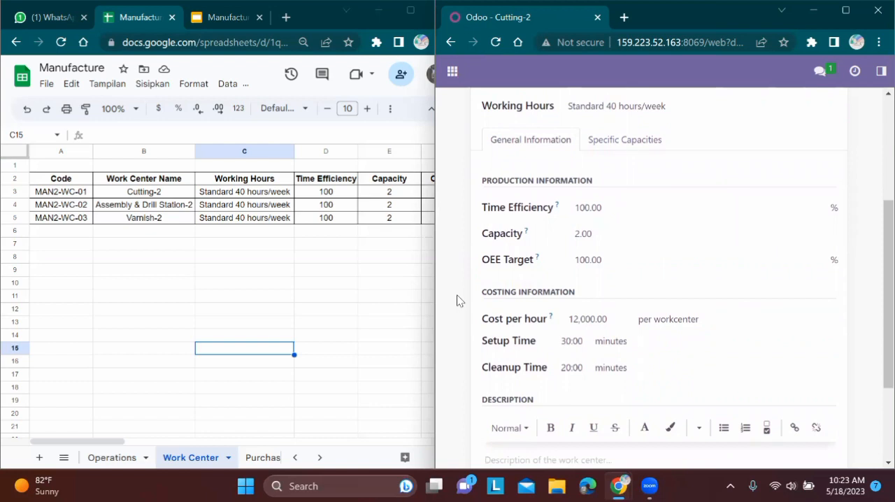
scroll(458, 300, down, 1)
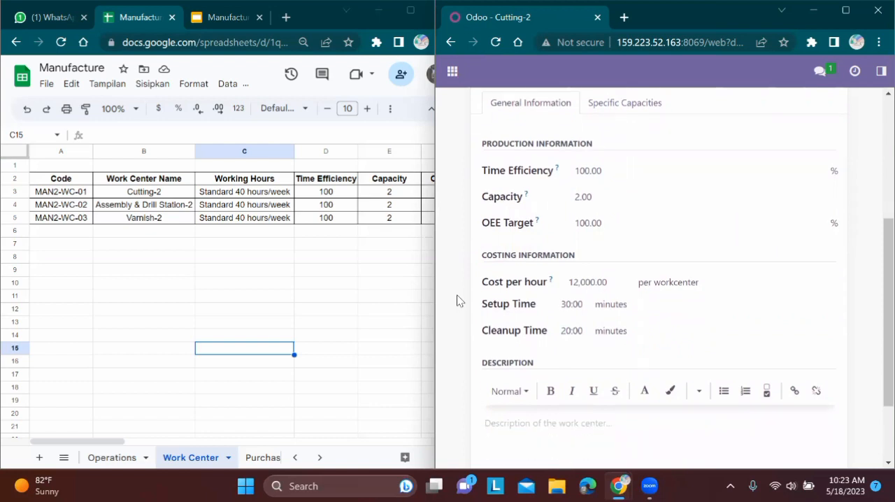
key(alt+Tab)
scroll(457, 299, right, 4)
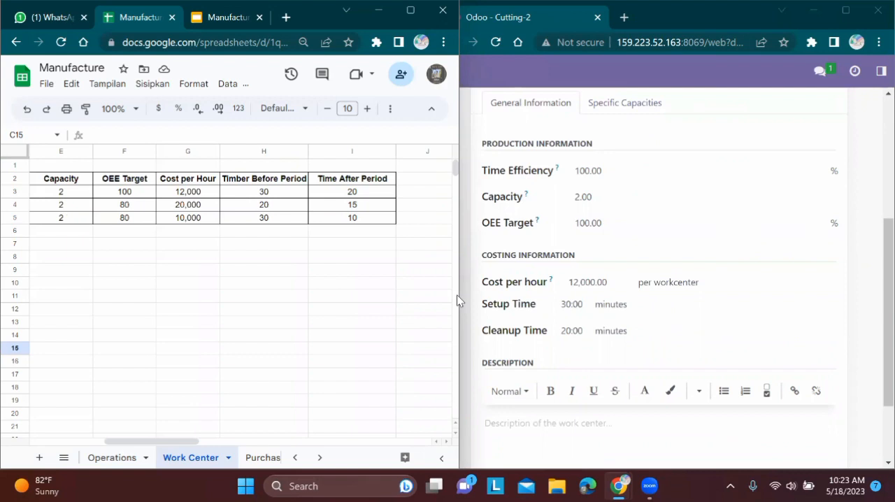
Step: Go to the Assembly & Drill Station-2 work center and compare its settings with the spreadsheet's MAN2-WC-02 row
click(846, 10)
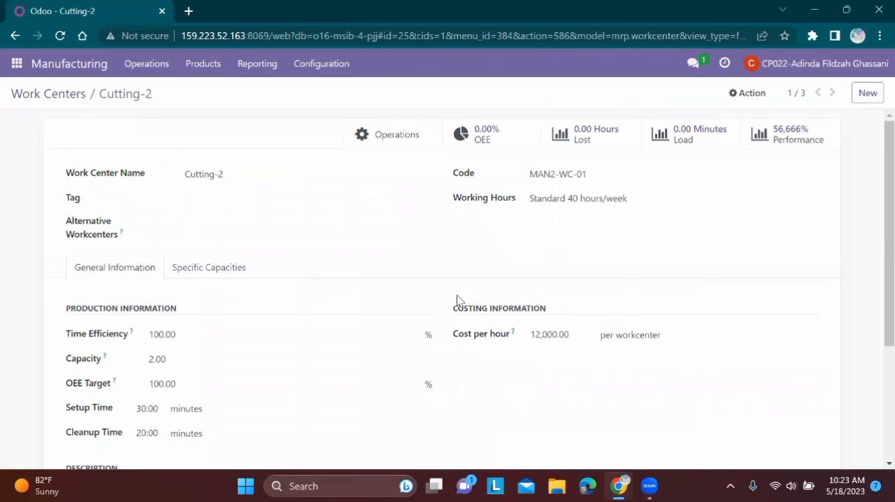
click(832, 92)
click(846, 10)
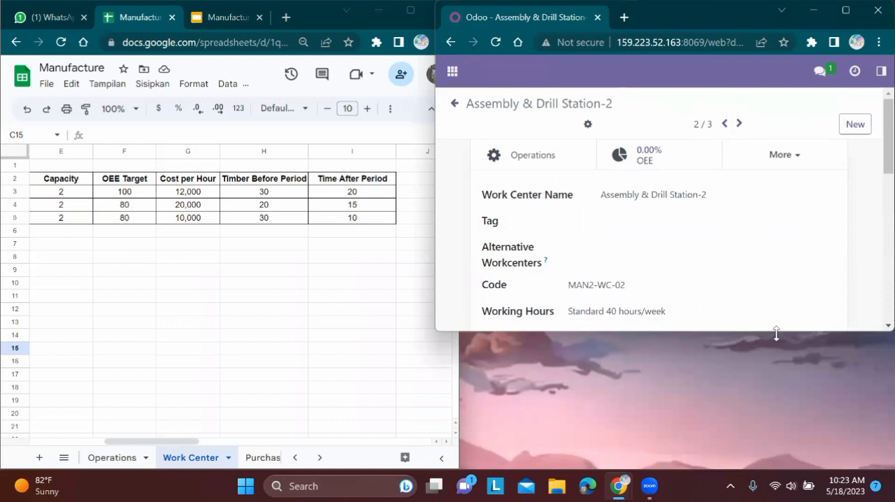
drag(776, 334, 781, 472)
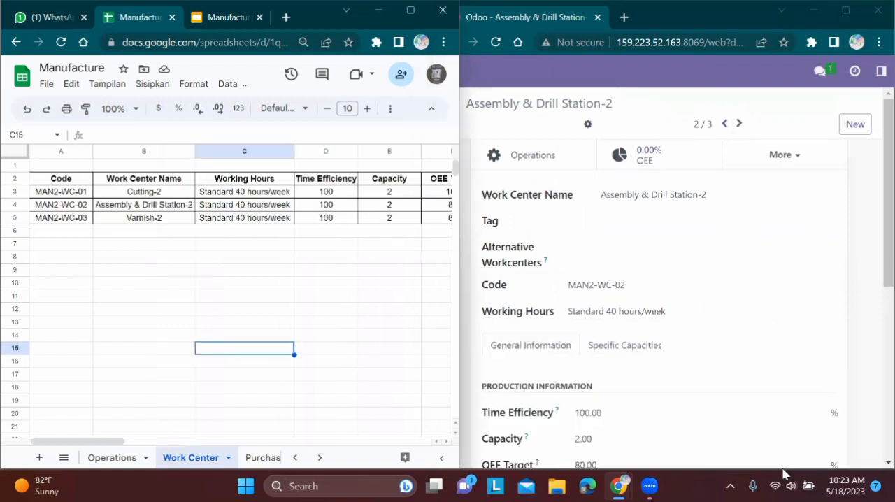
key(Up)
key(Up)
key(Up)
key(Up)
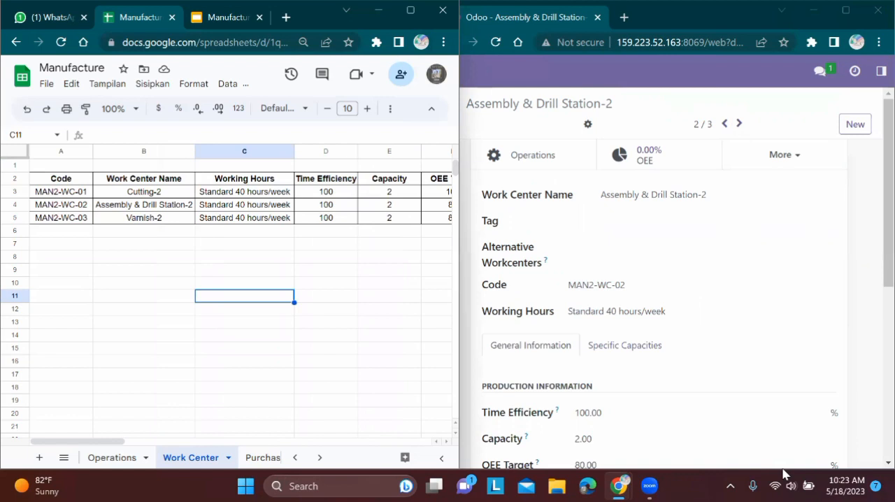
scroll(676, 280, down, 3)
drag(77, 442, 137, 441)
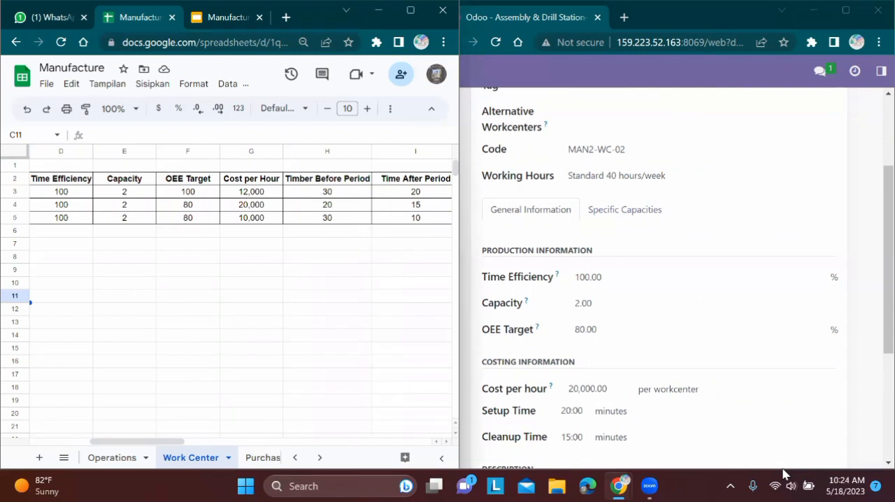
scroll(676, 279, down, 2)
click(406, 361)
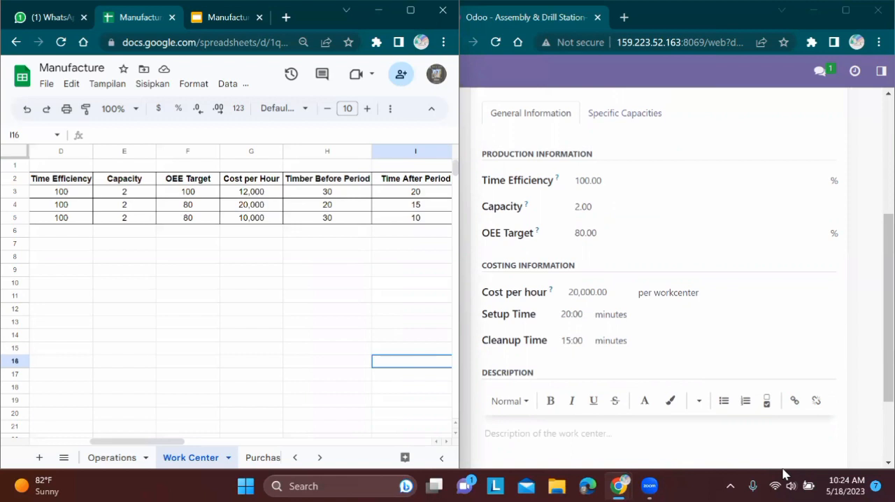
Step: Go to the Varnish-2 work center and compare its settings with the spreadsheet's MAN2-WC-03 row
key(super+Up)
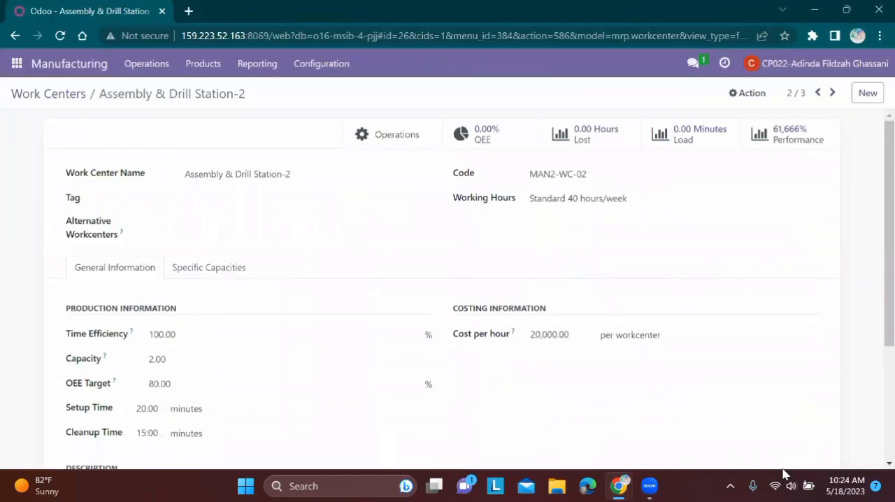
key(alt+n)
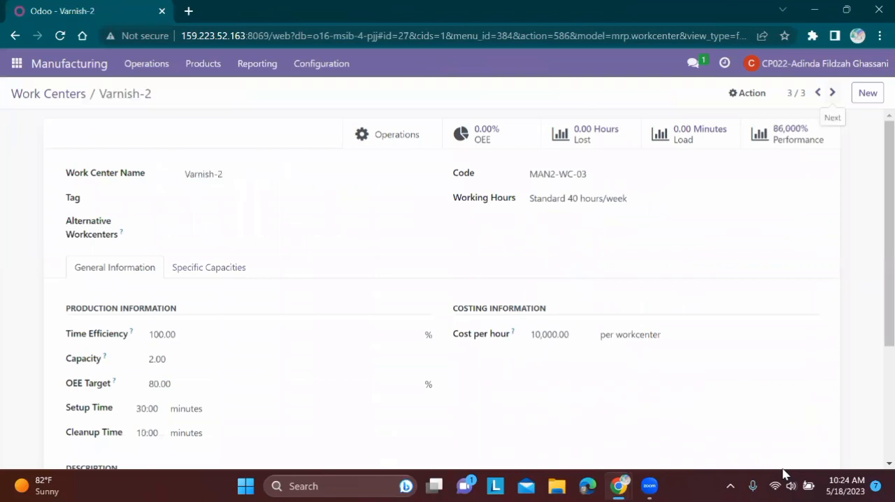
key(super+Down)
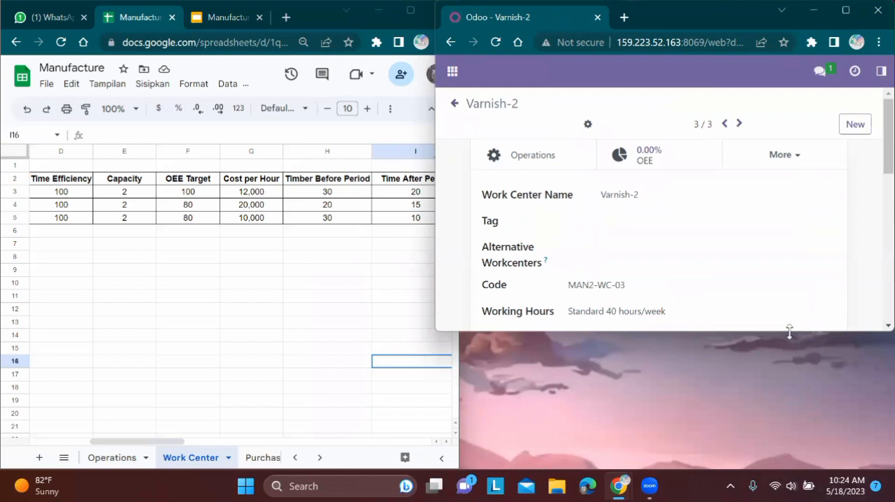
drag(790, 331, 790, 468)
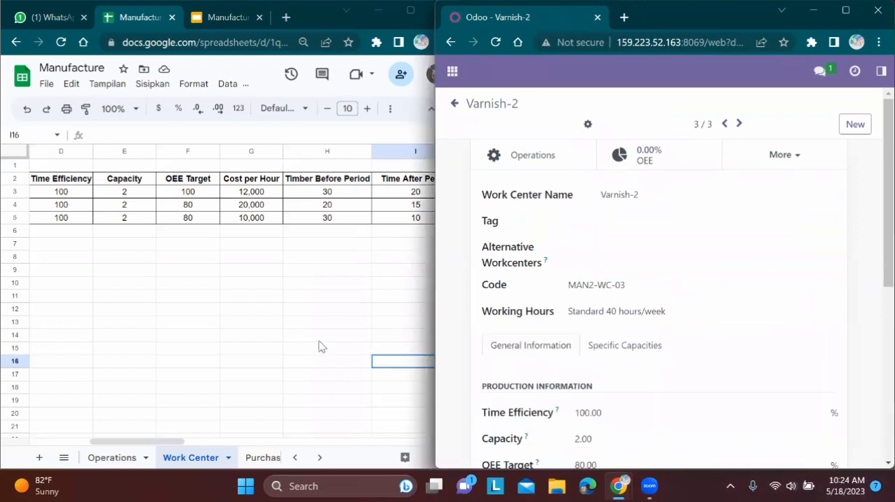
click(320, 345)
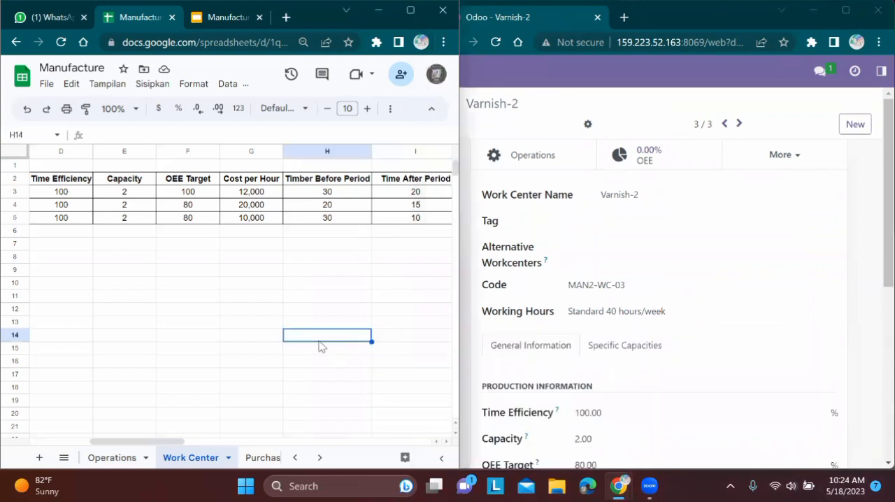
key(alt+Tab)
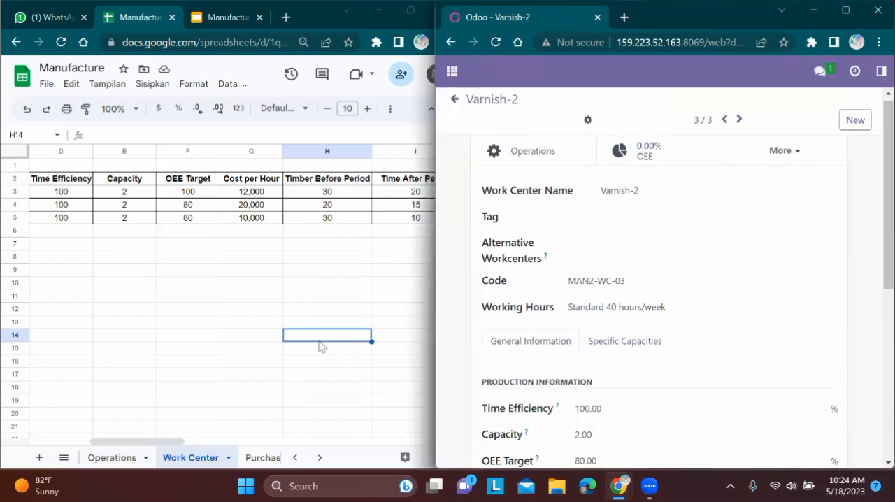
scroll(659, 279, down, 1)
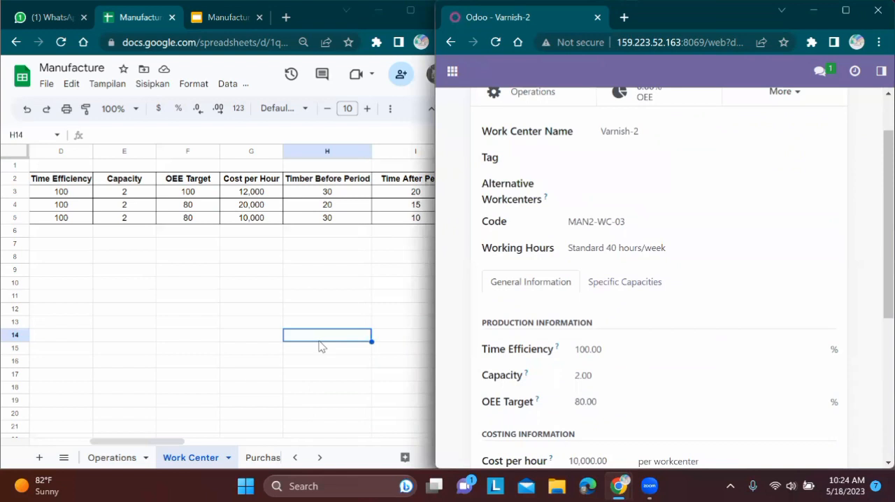
key(alt+Tab)
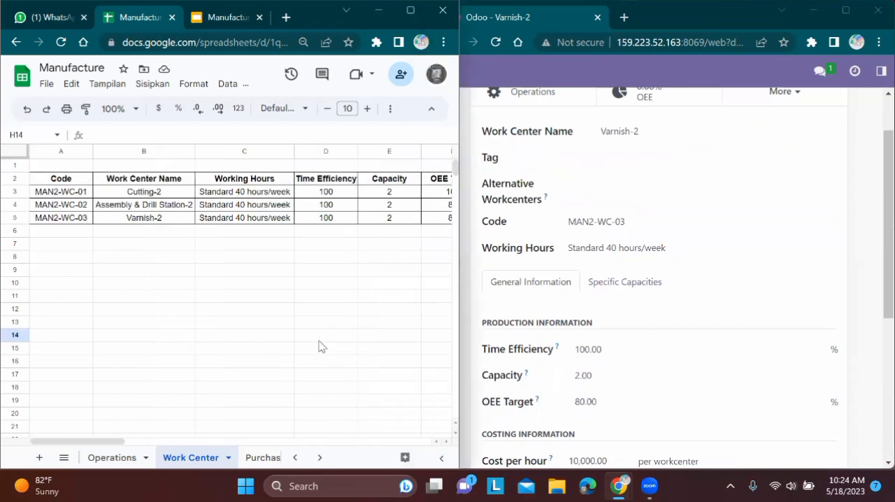
scroll(322, 347, right, 2)
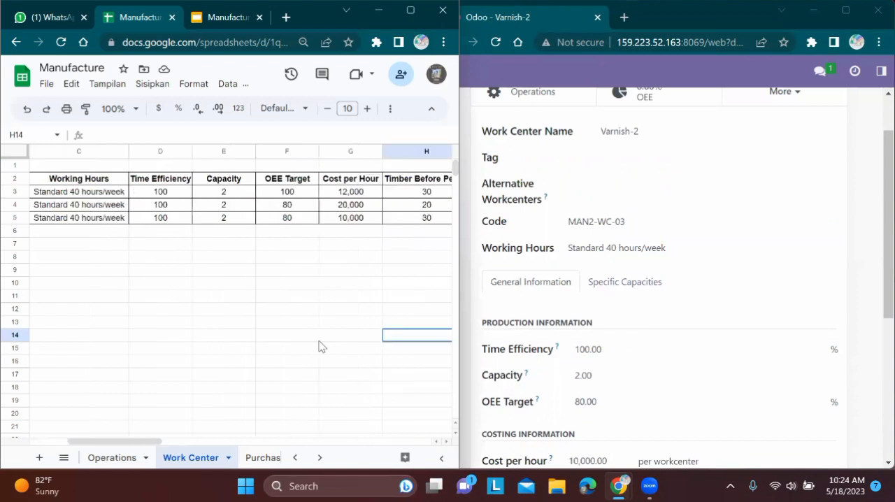
key(alt+Tab)
scroll(657, 280, down, 2)
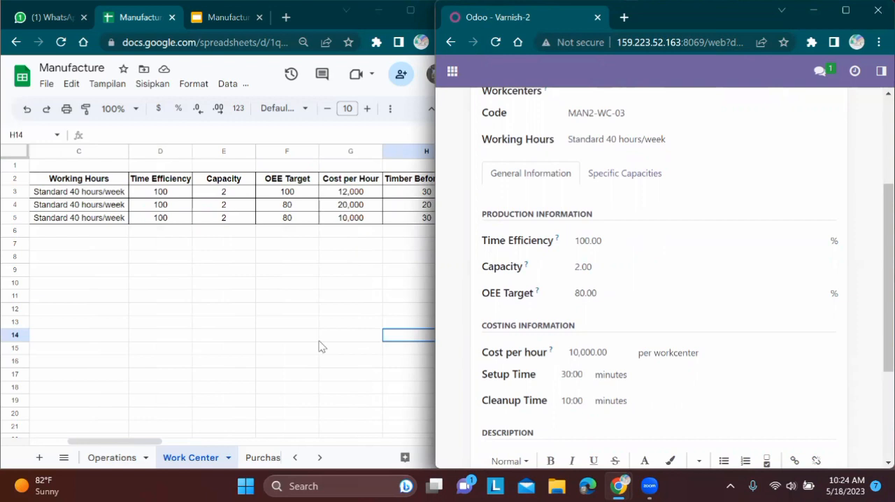
Step: Enlarge the Odoo window to full screen and open the manufacturing Operations list
click(846, 10)
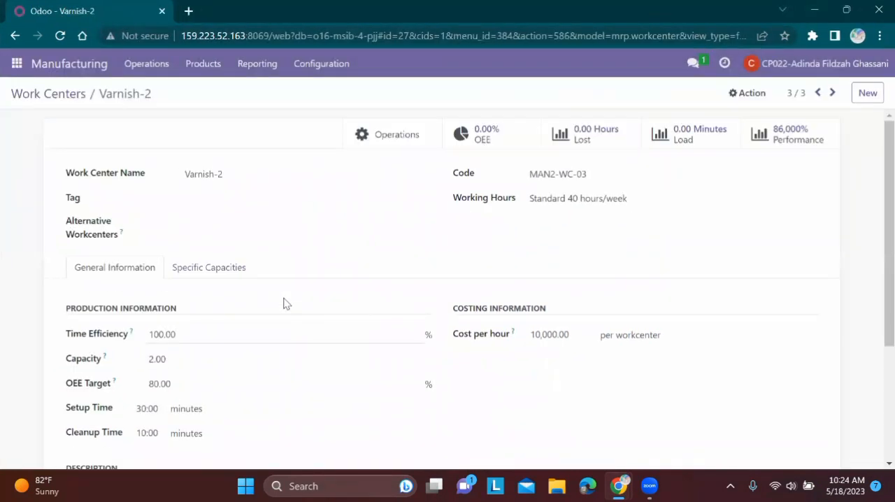
click(319, 64)
click(322, 127)
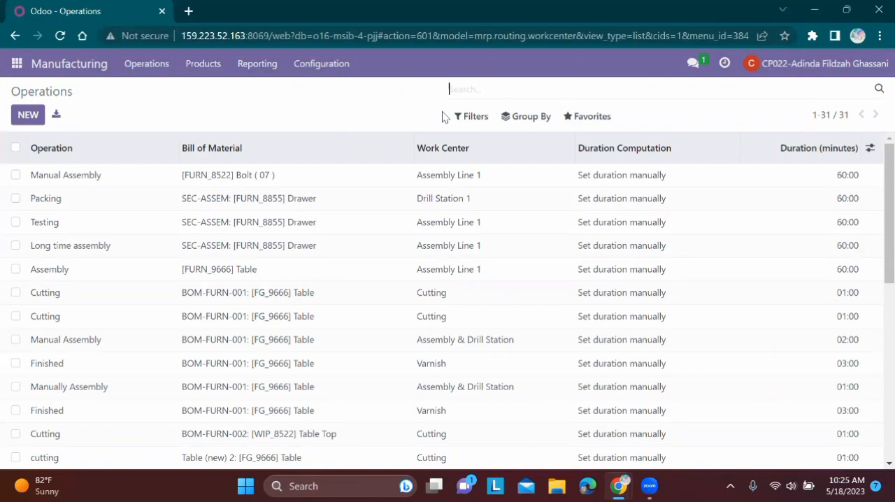
Step: Try to filter the operations by man2, and remove that filter
text(man2)
key(Return)
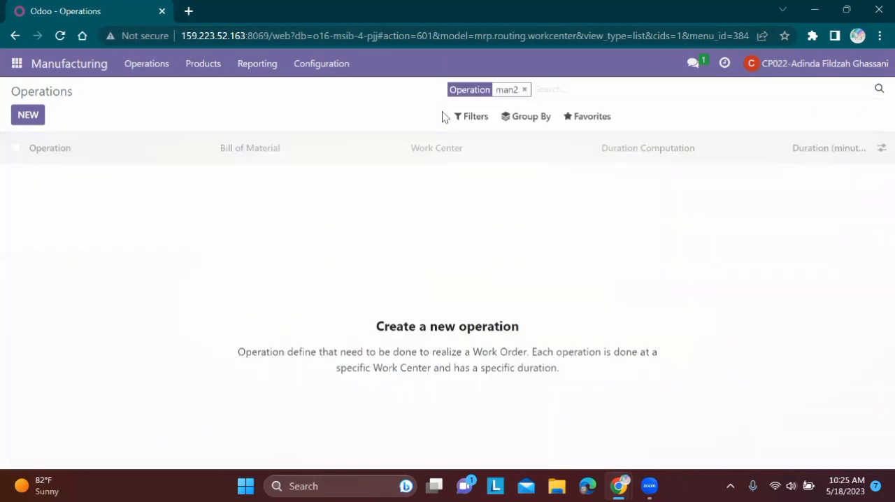
click(524, 90)
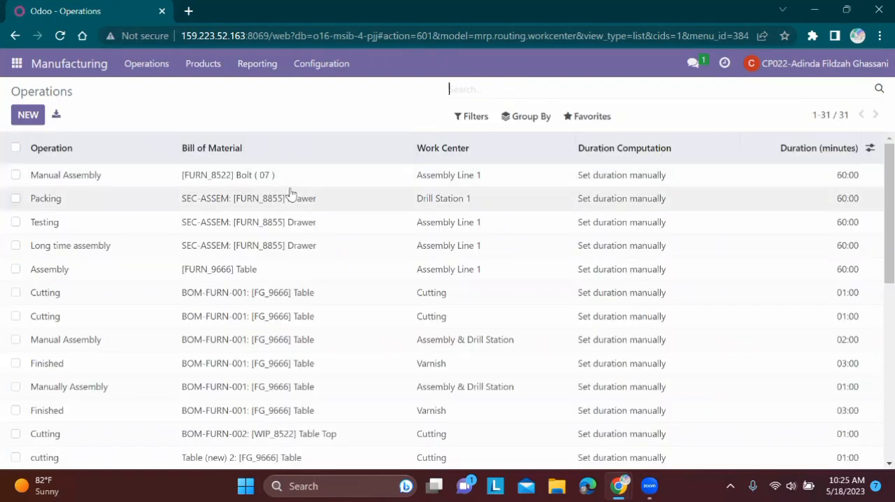
Step: Look through the unfiltered operations list, and bring up the spreadsheet's Operations sheet for comparison
scroll(290, 193, down, 1)
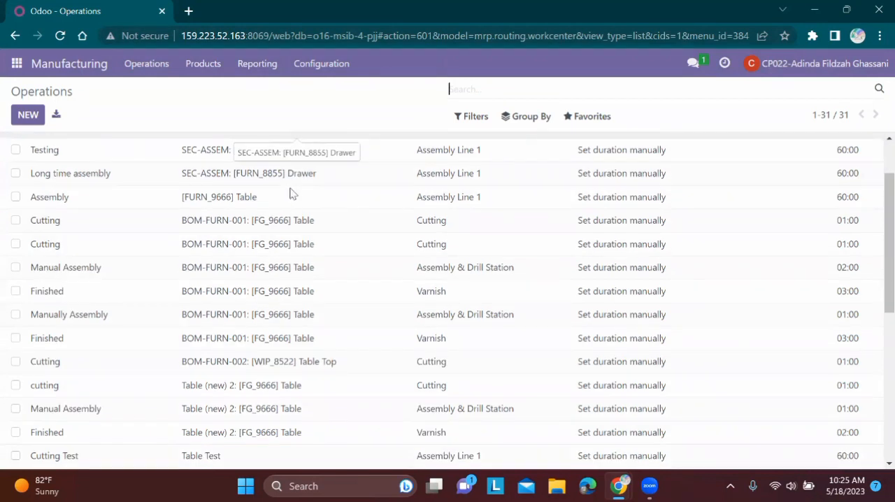
mouse_move(618, 486)
click(543, 412)
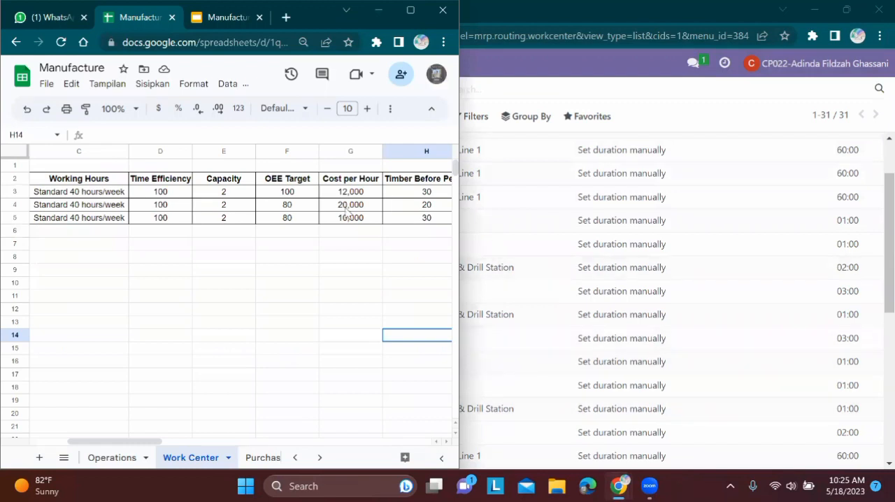
click(129, 463)
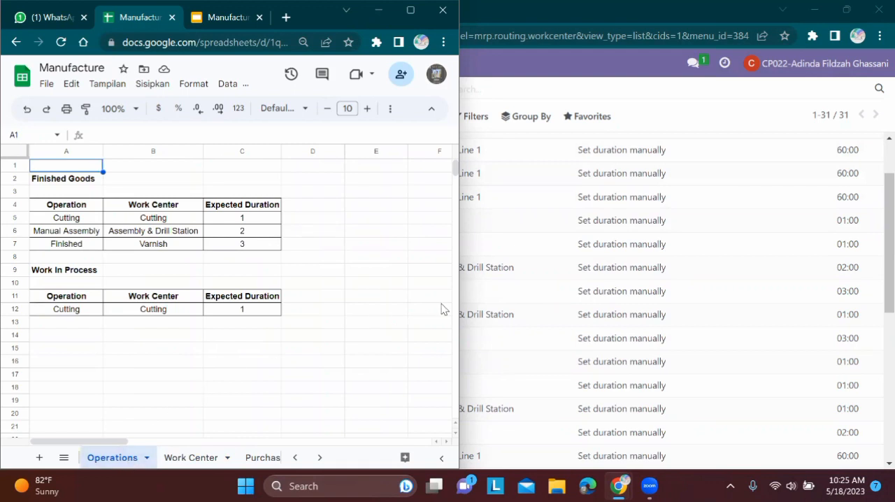
Step: Place the Odoo window beside the spreadsheet and look through the operations list for the MAN2 operations
click(846, 11)
click(846, 11)
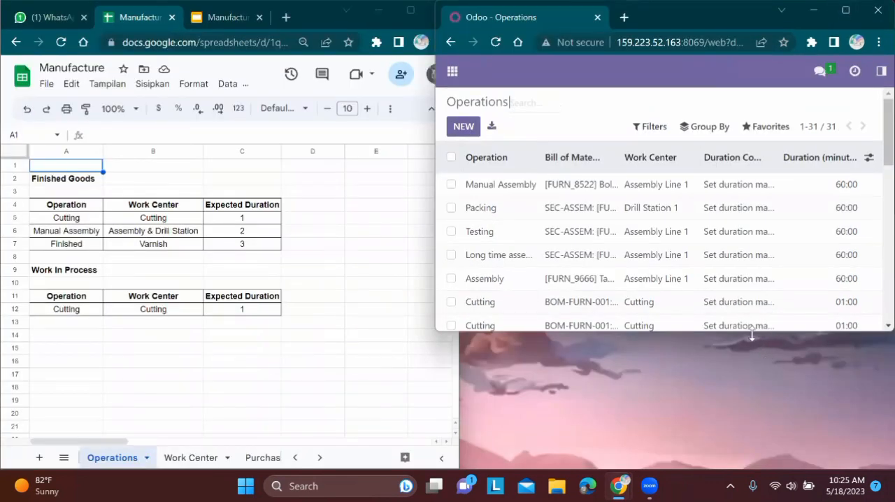
drag(752, 336, 723, 470)
scroll(711, 381, down, 5)
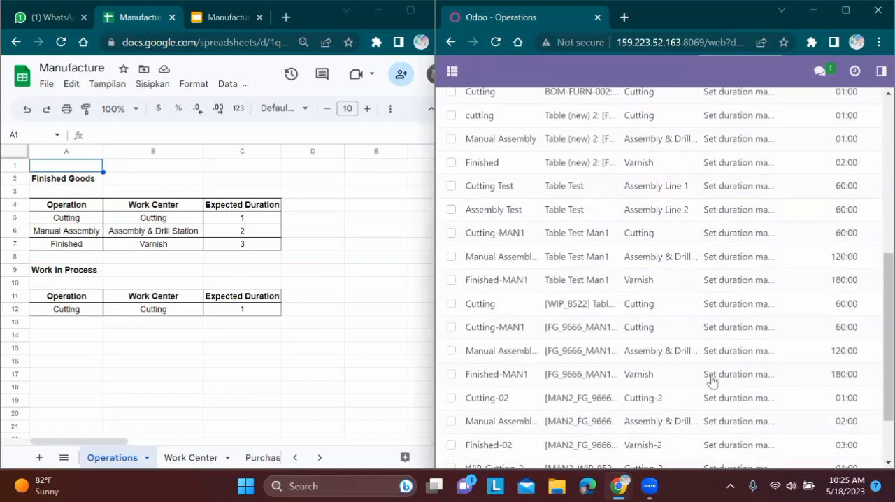
scroll(712, 381, down, 1)
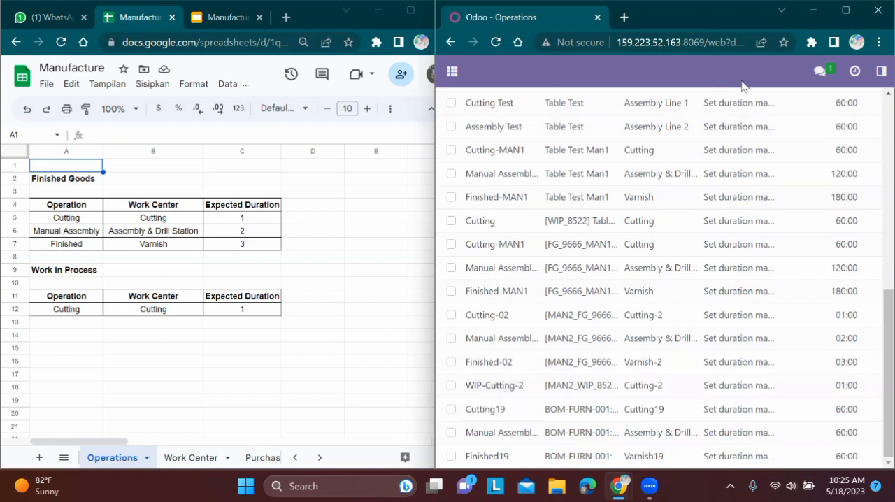
Step: Try to filter the operations by FG in the full-screen Odoo window, and remove that filter
key(super+Up)
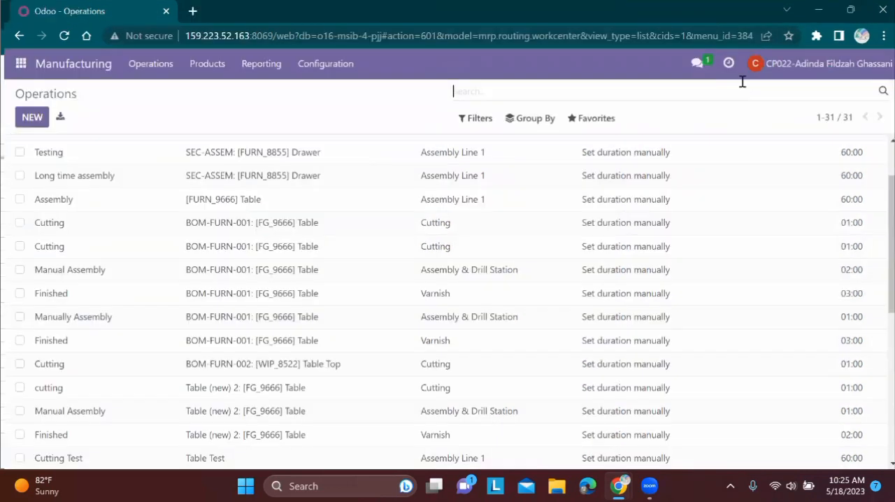
text(FG)
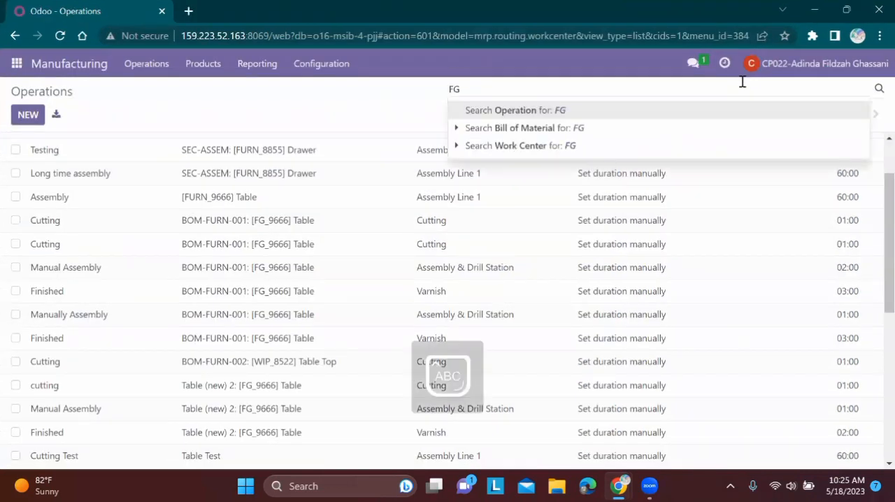
key(Return)
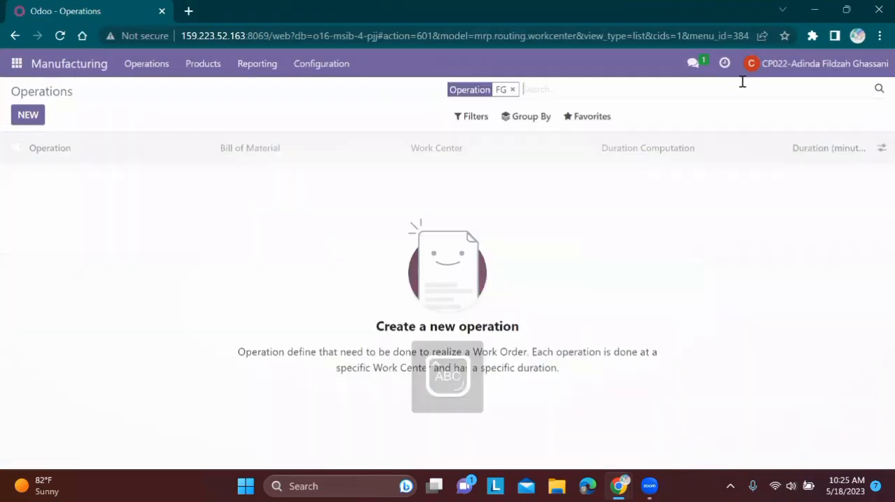
click(513, 91)
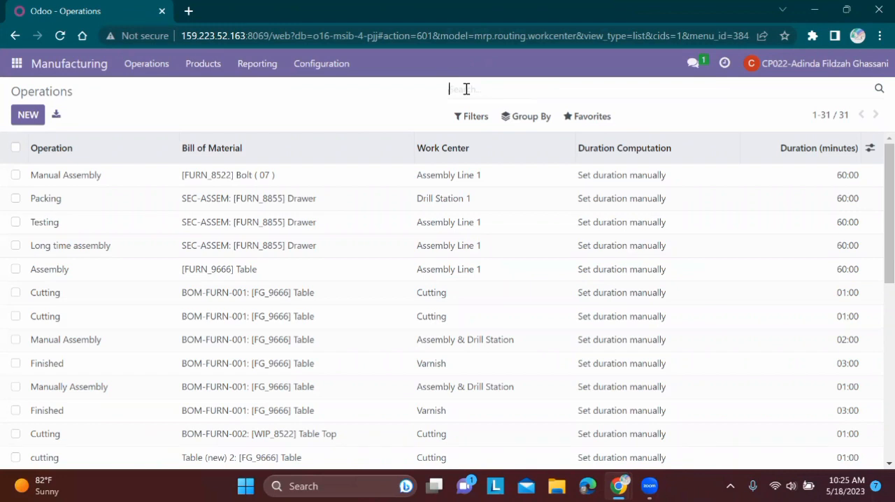
Step: Filter the operations list by operation names containing 2
text(cutting)
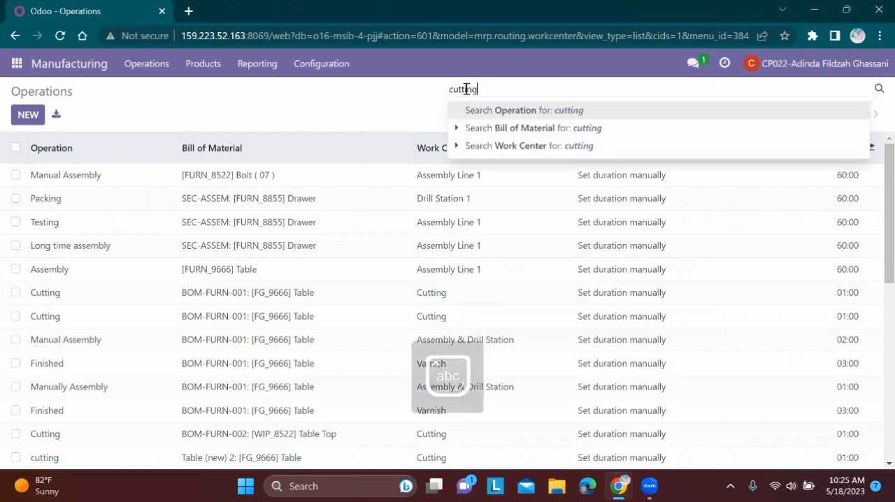
key(BackSpace)
key(BackSpace)
key(BackSpace)
key(BackSpace)
key(BackSpace)
key(BackSpace)
key(BackSpace)
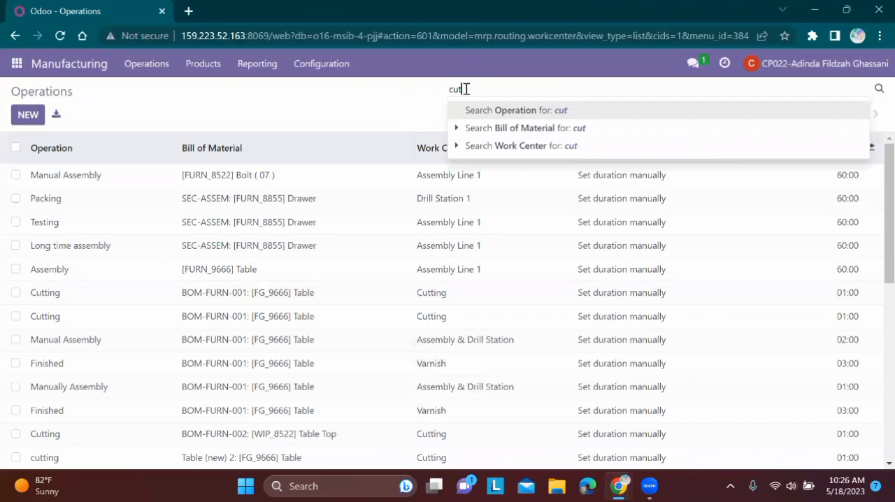
text(2)
key(Return)
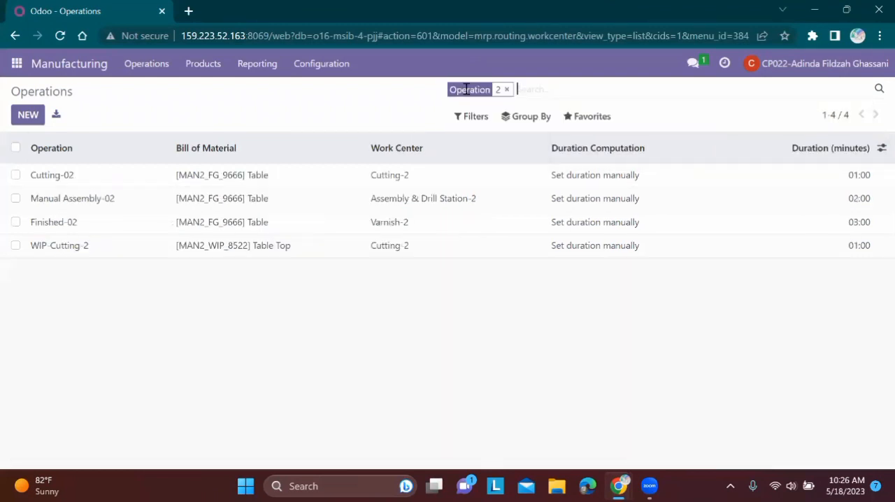
Step: Place Odoo beside the spreadsheet again, open the Cutting-02 operation and compare its settings with the Finished Goods Cutting row
click(844, 12)
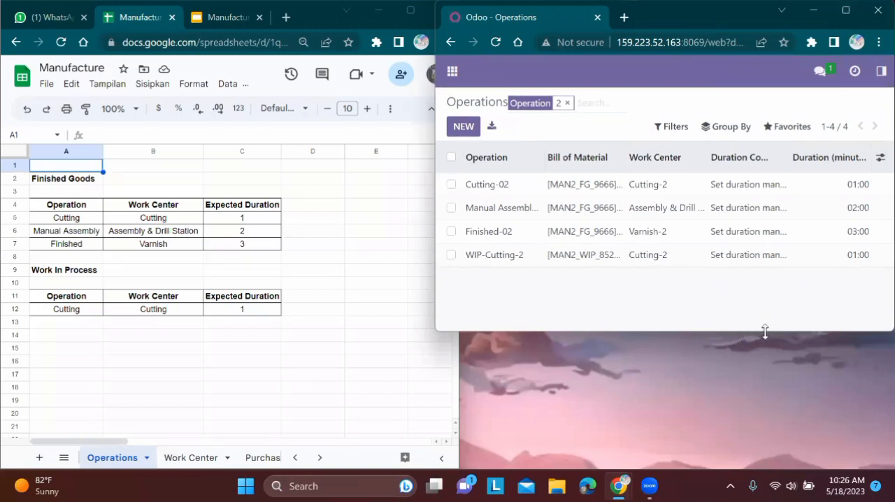
drag(765, 330, 761, 469)
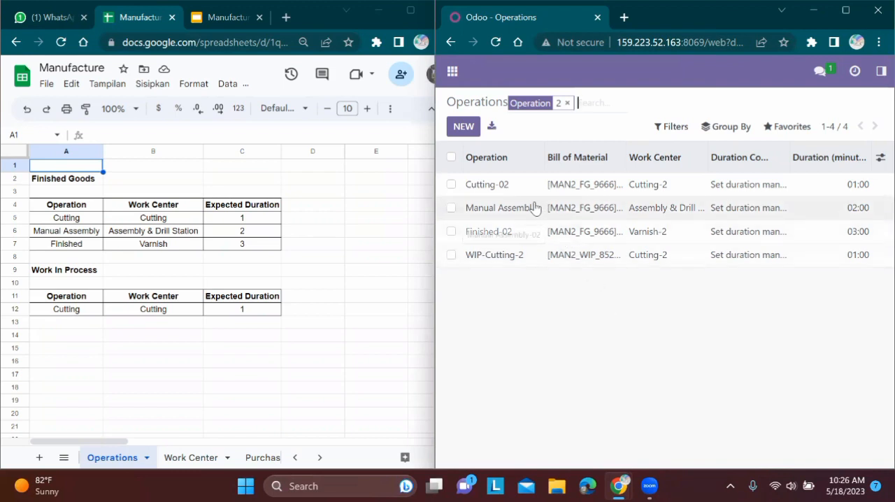
click(522, 187)
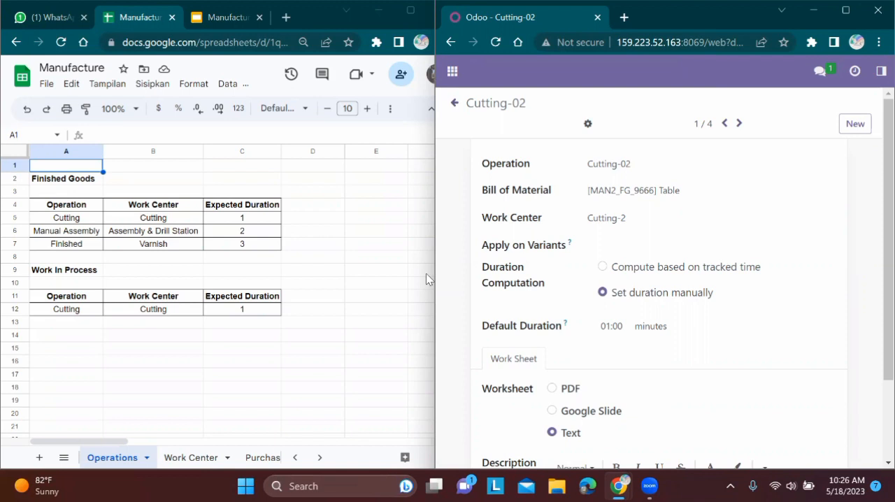
scroll(426, 273, down, 2)
scroll(426, 273, up, 1)
scroll(426, 272, down, 1)
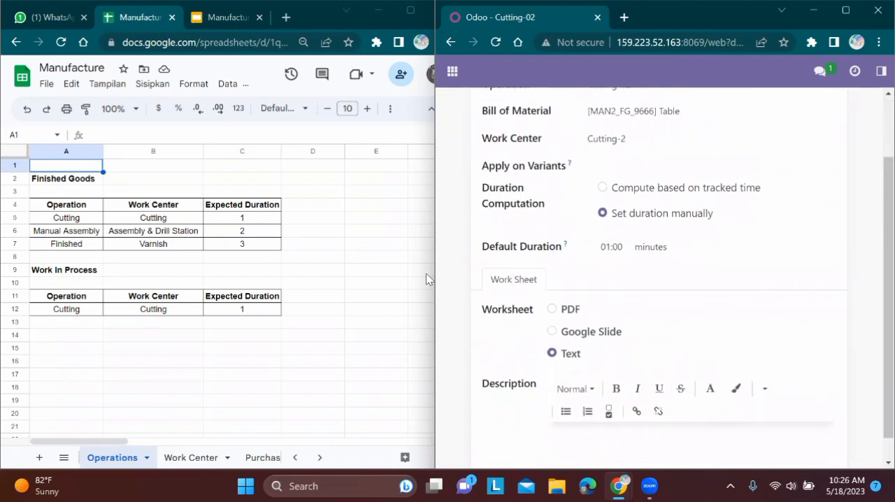
scroll(426, 279, up, 1)
scroll(426, 278, down, 2)
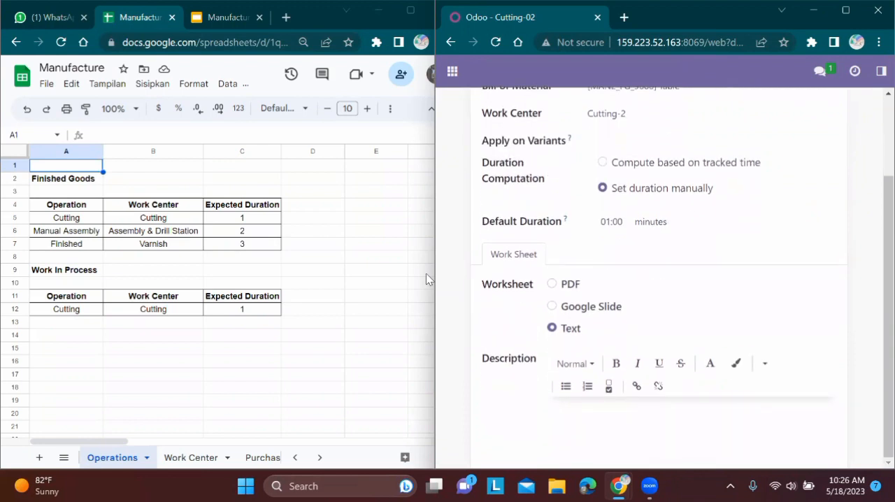
scroll(426, 274, up, 1)
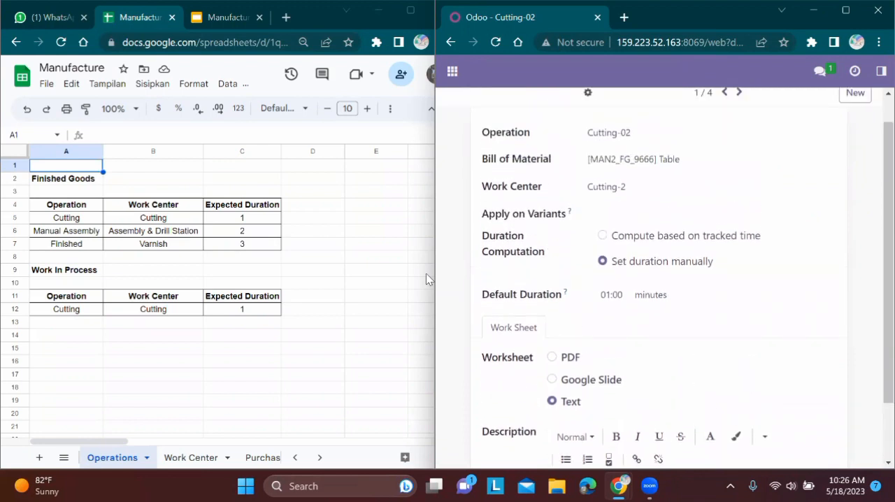
Step: Enlarge Odoo to full screen and go through the Manual Assembly-02, Finished-02 and WIP-Cutting-2 operations
click(846, 10)
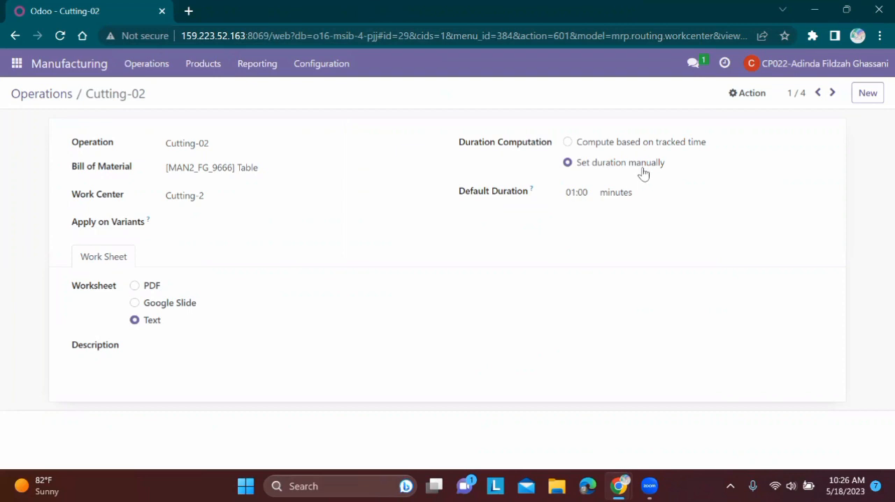
click(832, 93)
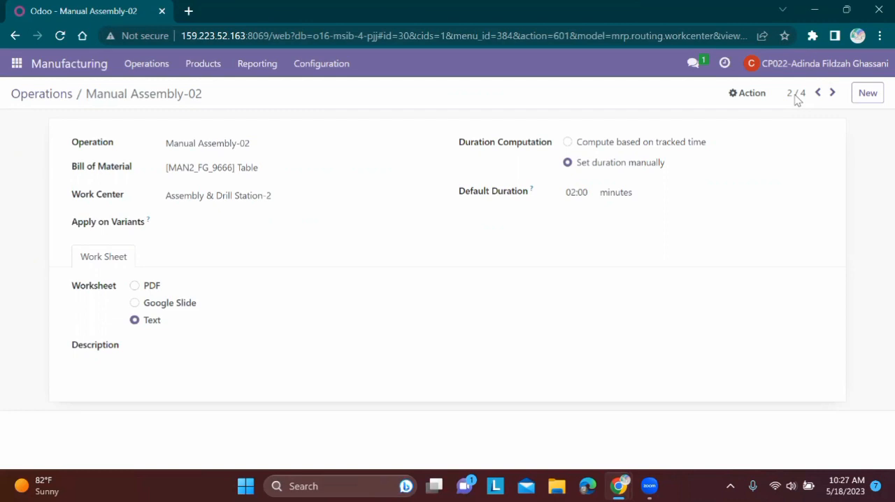
click(832, 92)
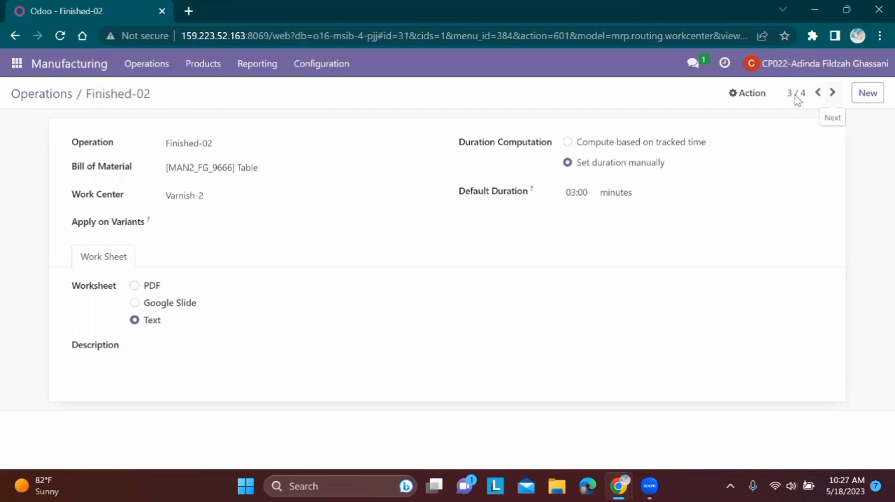
click(832, 92)
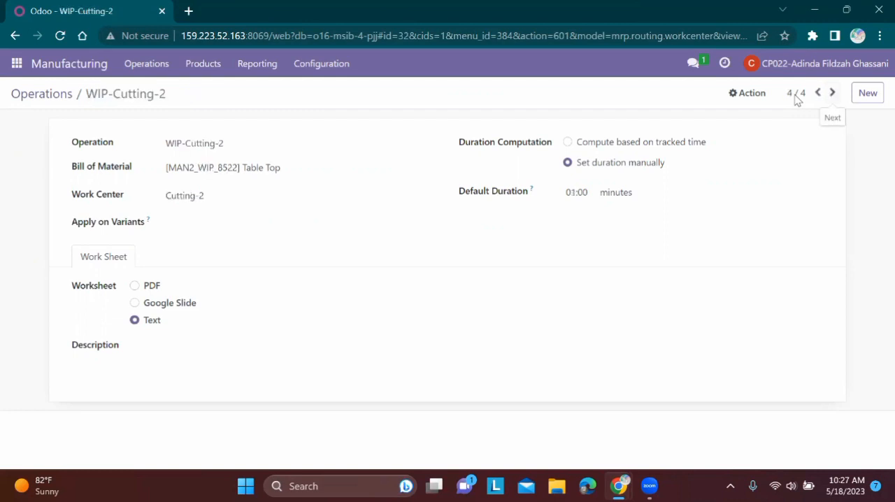
Step: Return to the Finished-02 operation and compare it with the Finished row in the spreadsheet's Operations sheet
click(817, 92)
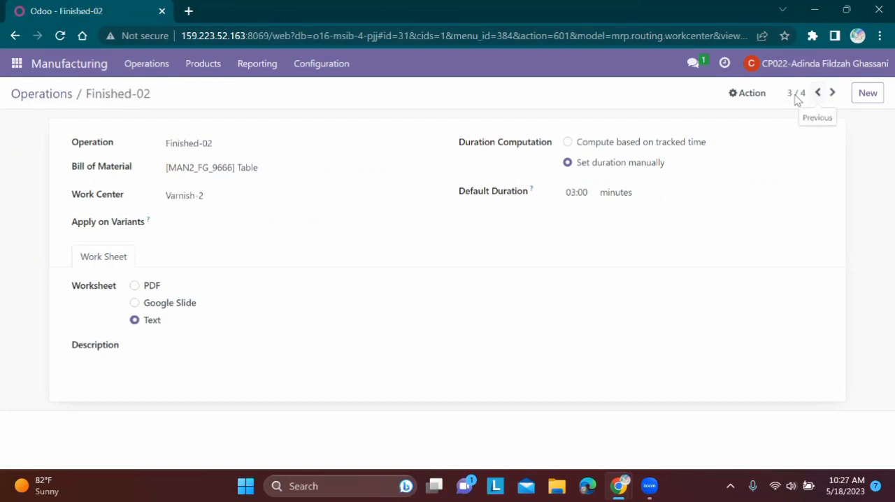
click(618, 486)
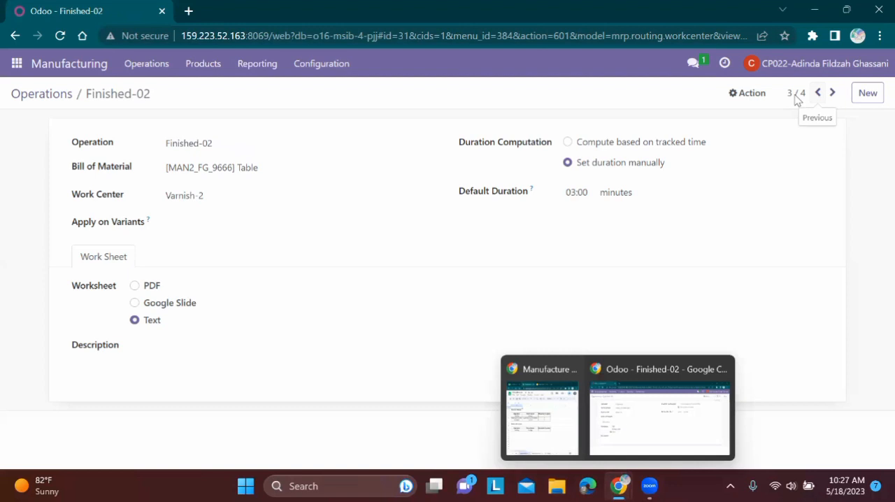
click(558, 423)
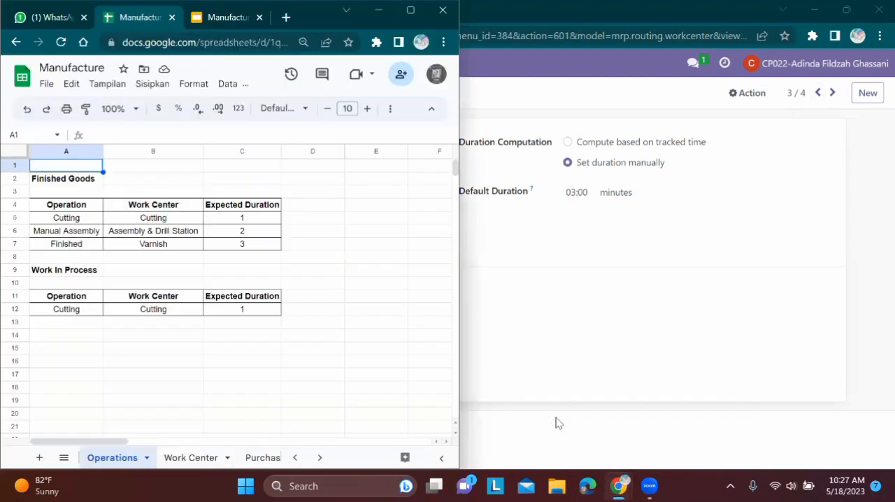
click(378, 10)
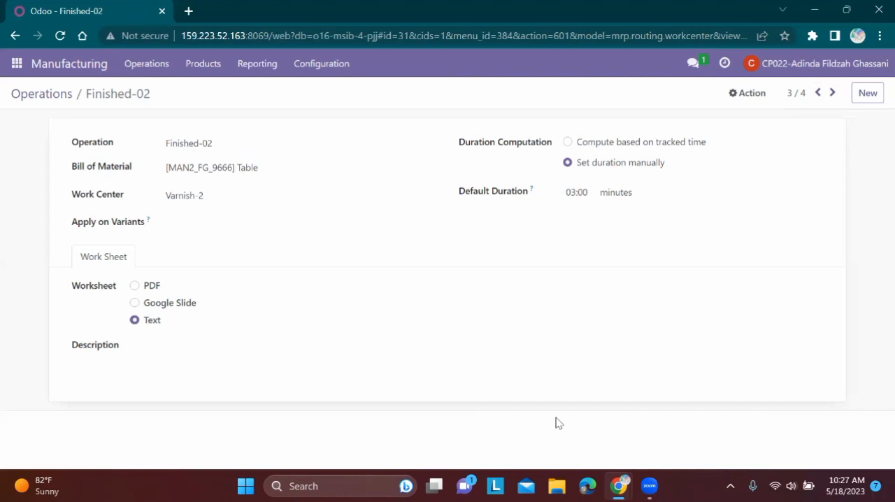
Step: Reopen the full manufacturing Operations list and review its MAN2 entries, consulting the spreadsheet's Operations sheet
click(321, 63)
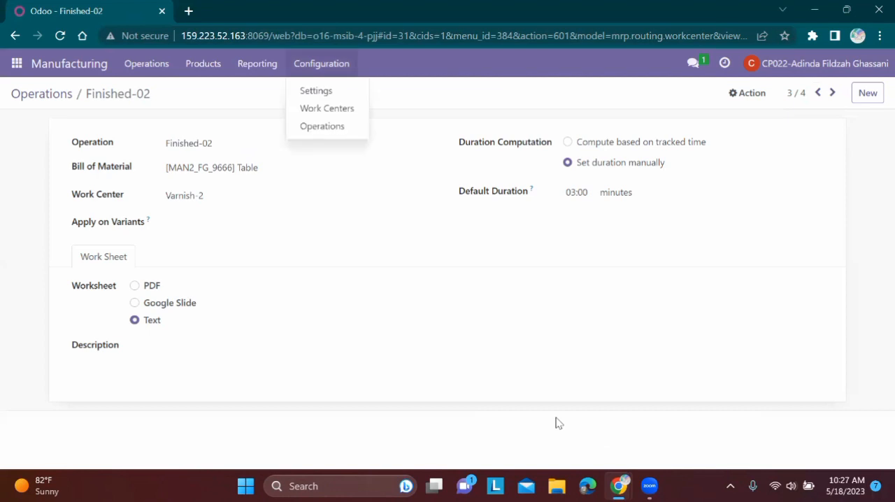
click(322, 126)
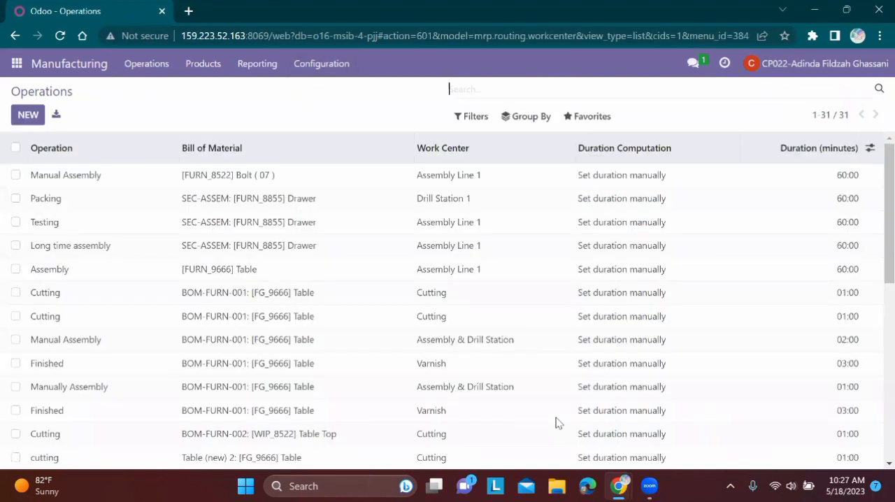
scroll(556, 422, down, 4)
scroll(556, 423, down, 1)
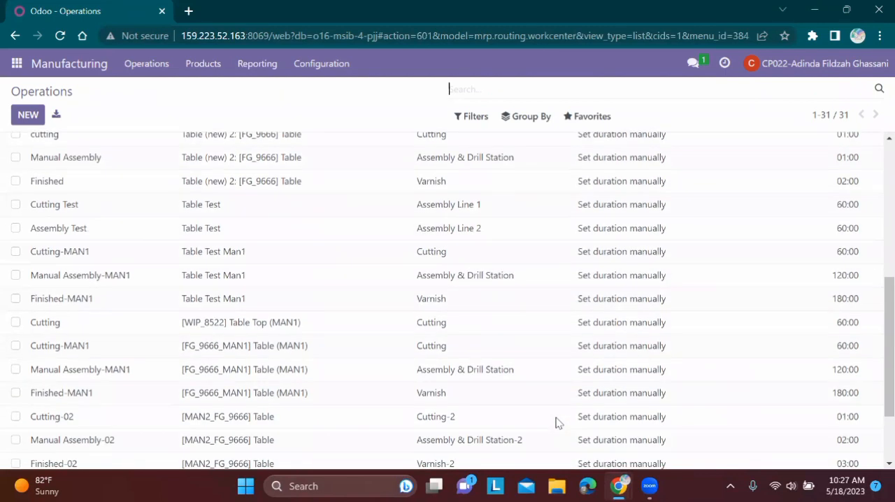
click(619, 486)
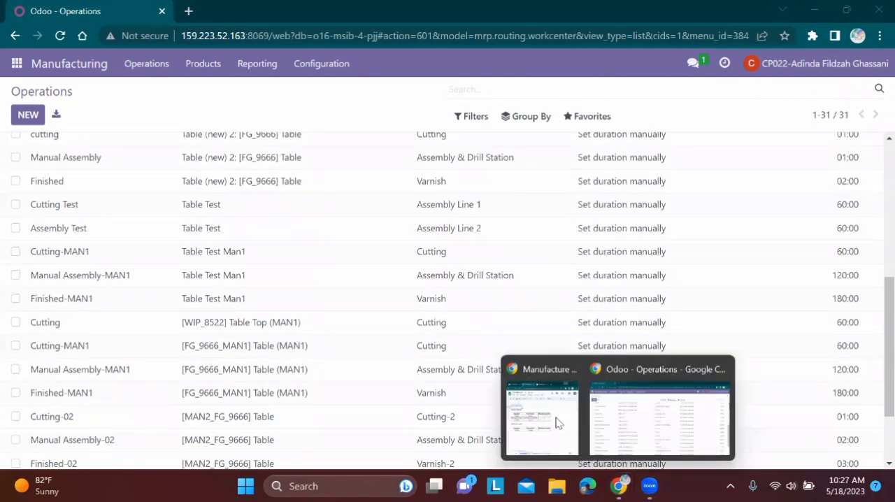
click(553, 419)
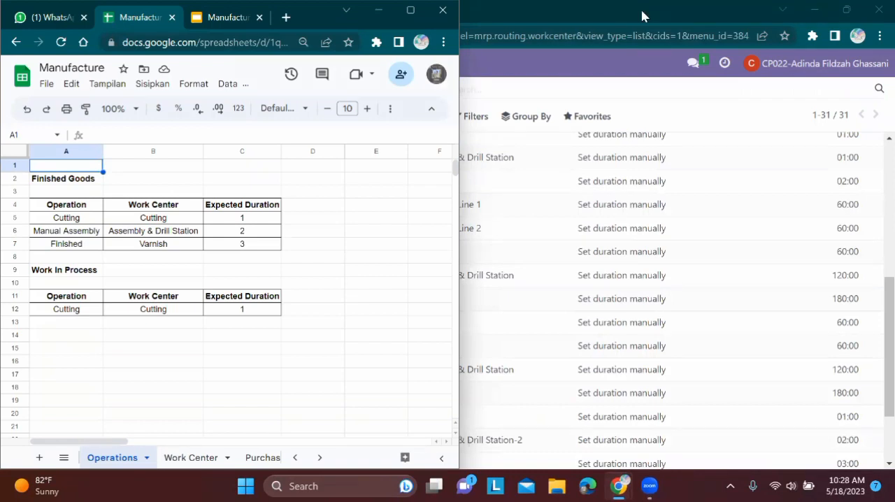
click(380, 11)
scroll(447, 294, down, 3)
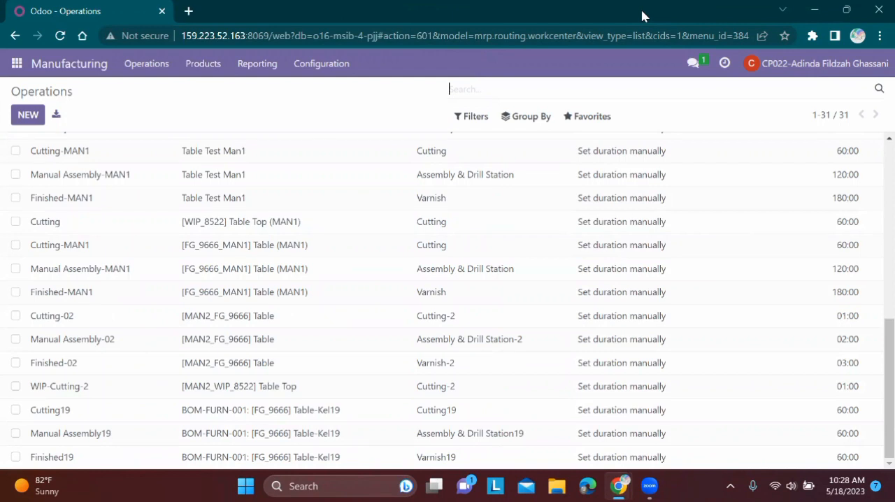
Step: Filter the operations by cutting, open WIP-Cutting-2 and compare it with the spreadsheet's Work In Process table
text(cutting)
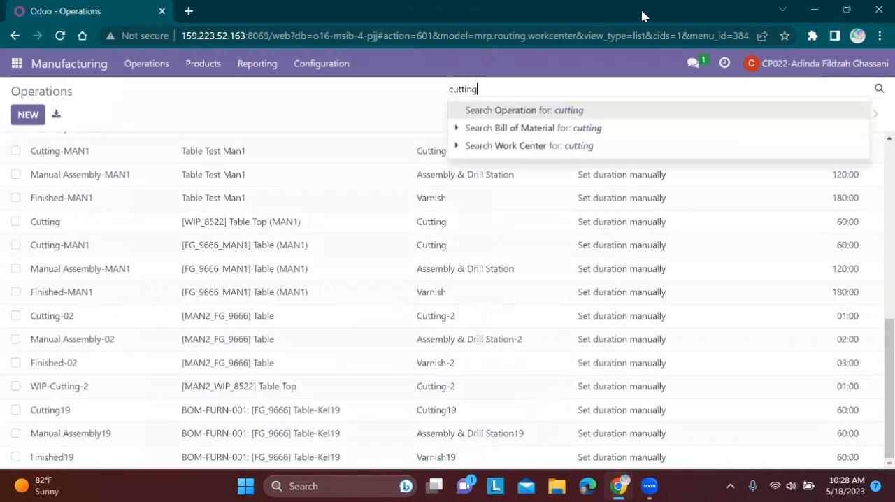
key(Return)
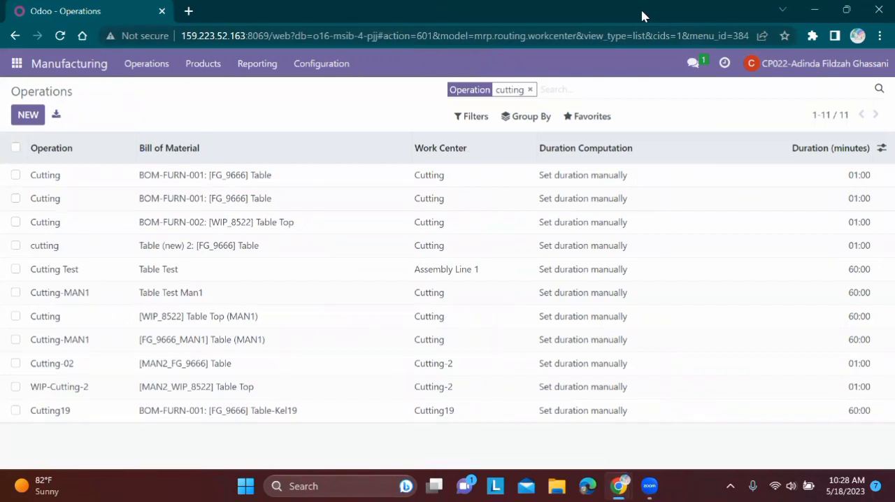
click(209, 387)
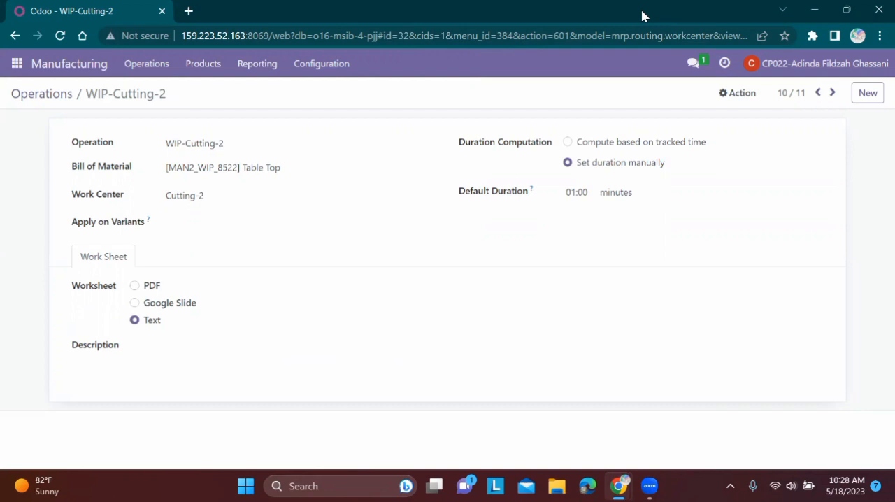
mouse_move(619, 486)
click(562, 427)
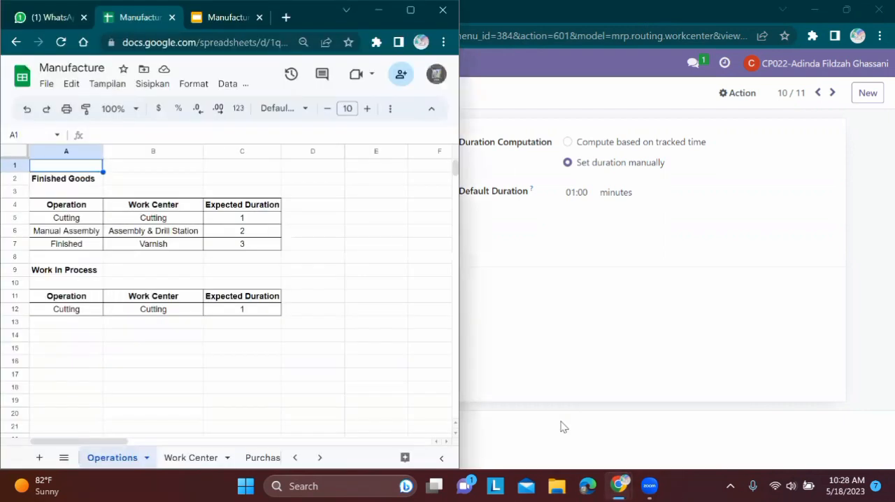
click(379, 10)
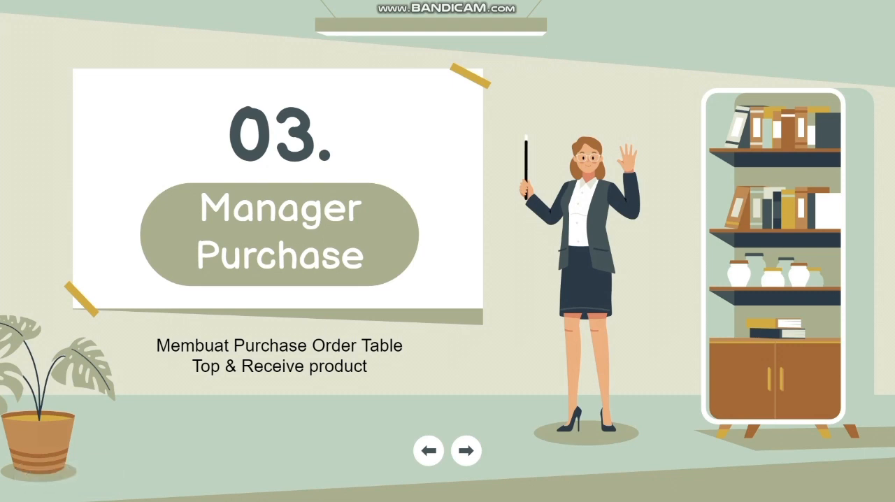
Step: Switch to Odoo and create a new request for quotation in Purchase with Wood Corner as the vendor
key(alt+Tab)
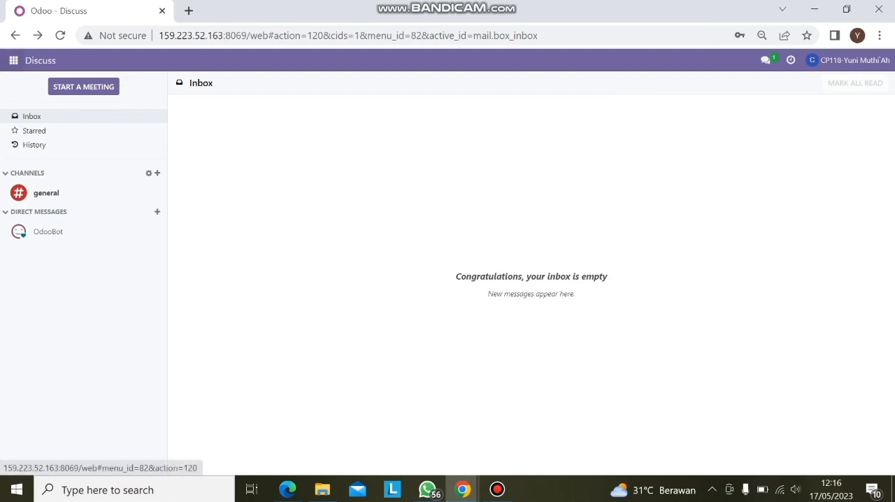
click(13, 60)
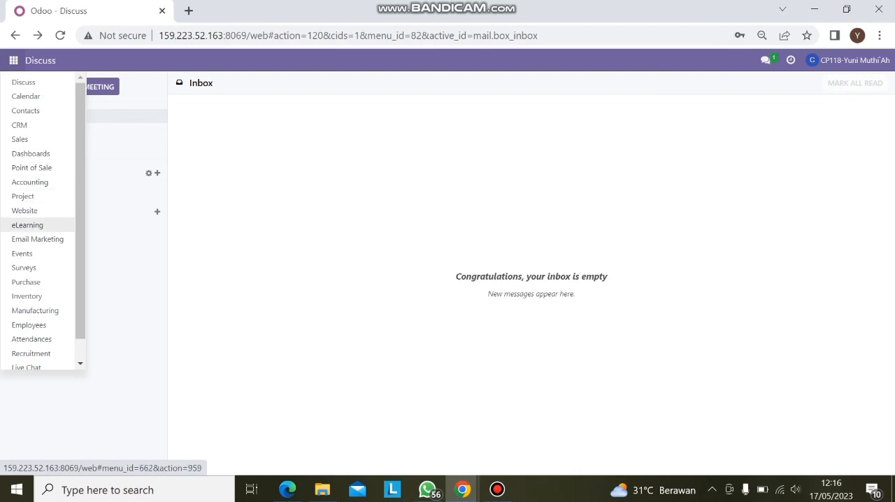
click(26, 282)
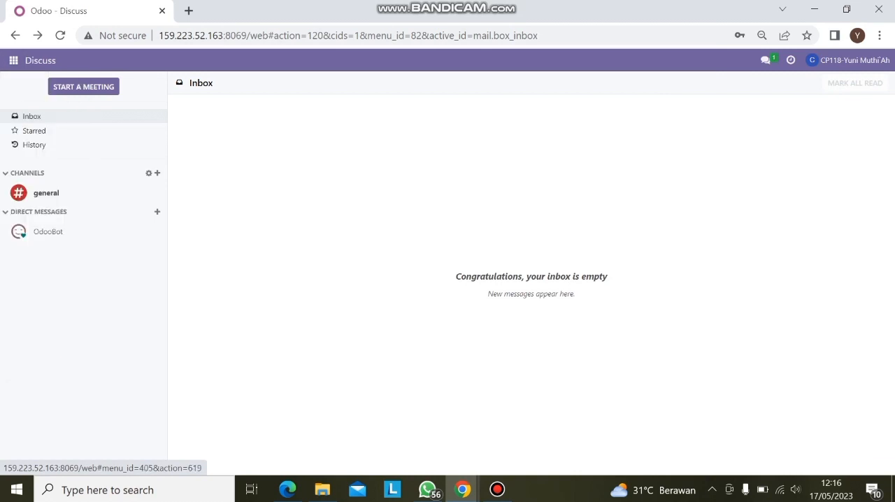
click(23, 101)
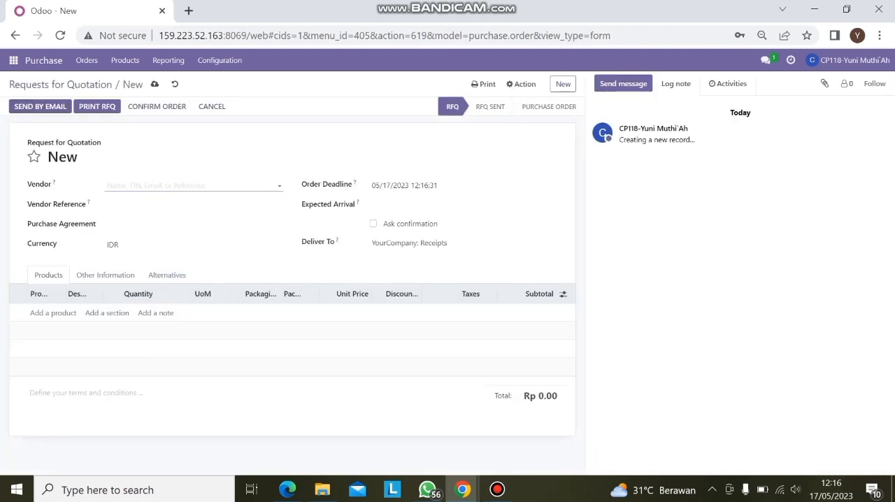
text(Woo)
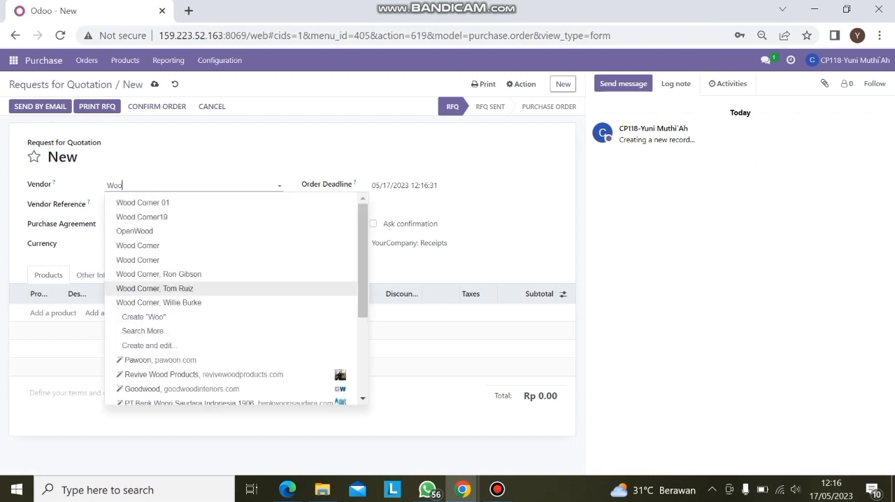
click(138, 246)
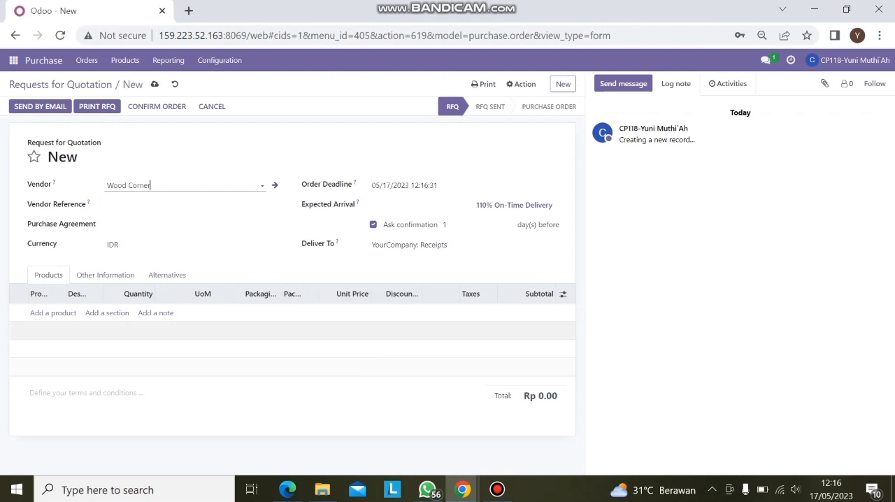
Step: Add a product line for [MAN2_WIP_8522] Table Top to the quotation, consulting the spreadsheet's Wood Corner table
click(53, 312)
click(288, 488)
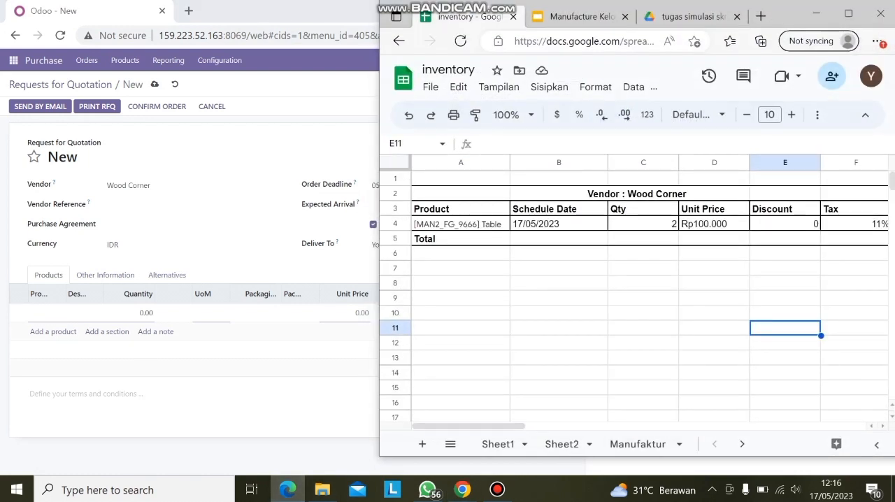
click(84, 312)
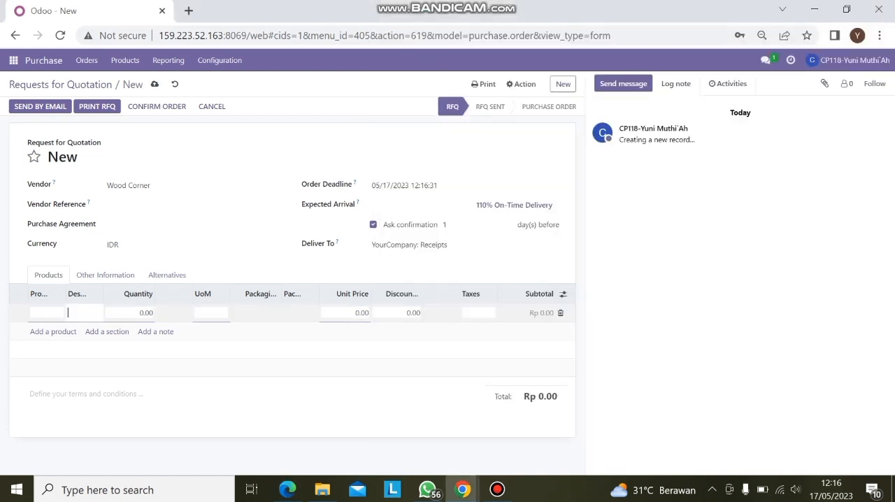
text(Ta)
key(BackSpace)
key(BackSpace)
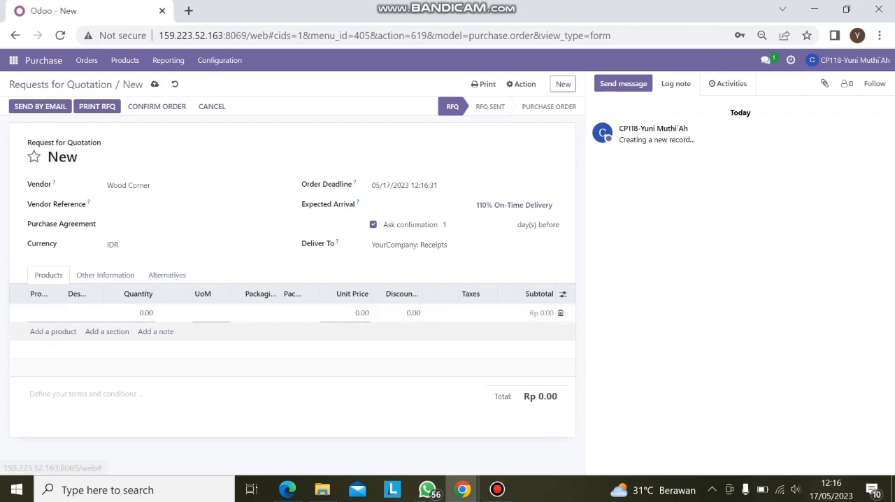
click(44, 312)
text(Ta)
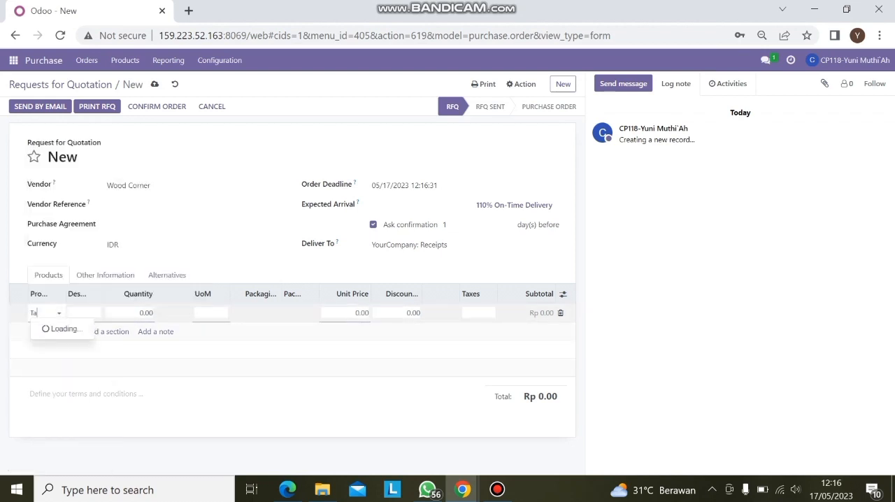
text(ble)
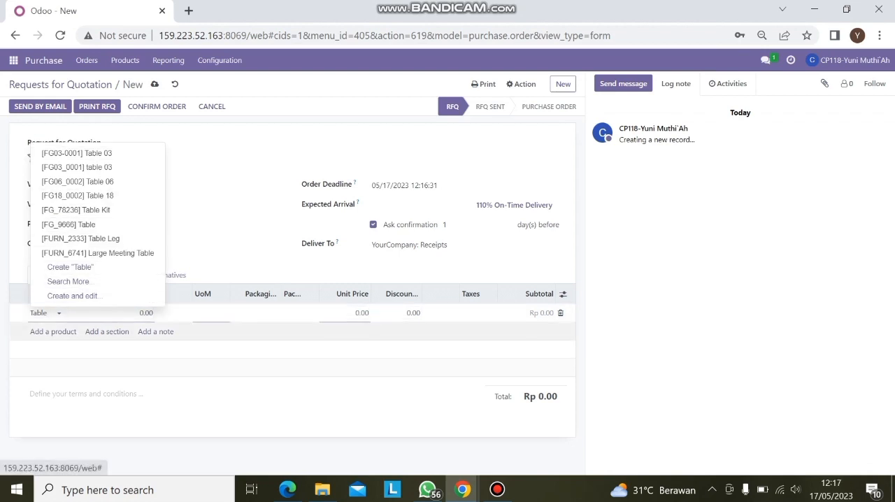
text(top)
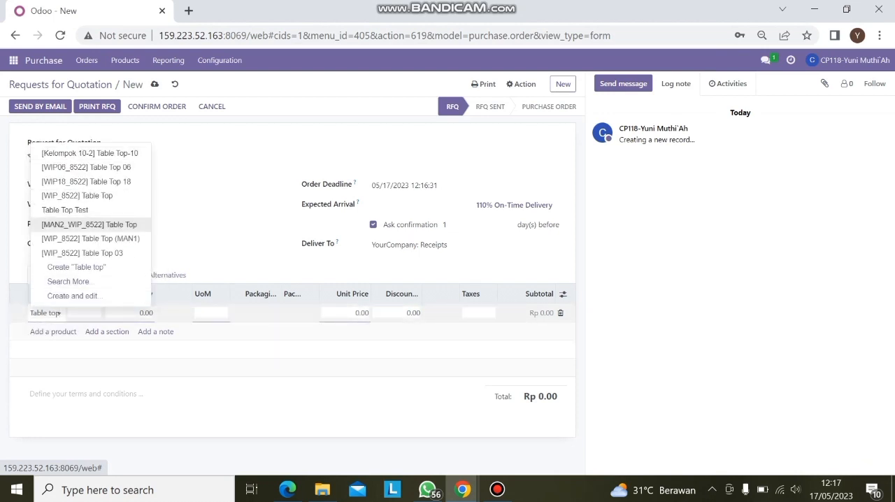
click(89, 224)
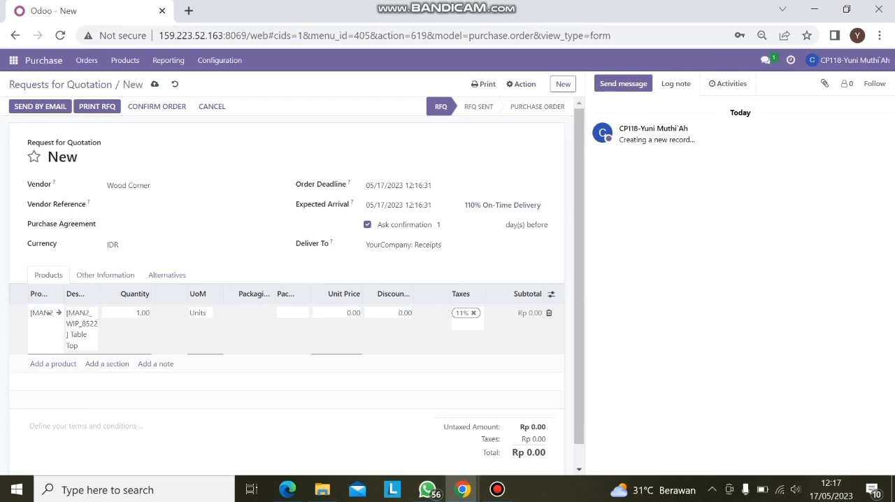
Step: Set the Table Top line to quantity 2 and unit price 100000, as given in the spreadsheet
click(287, 489)
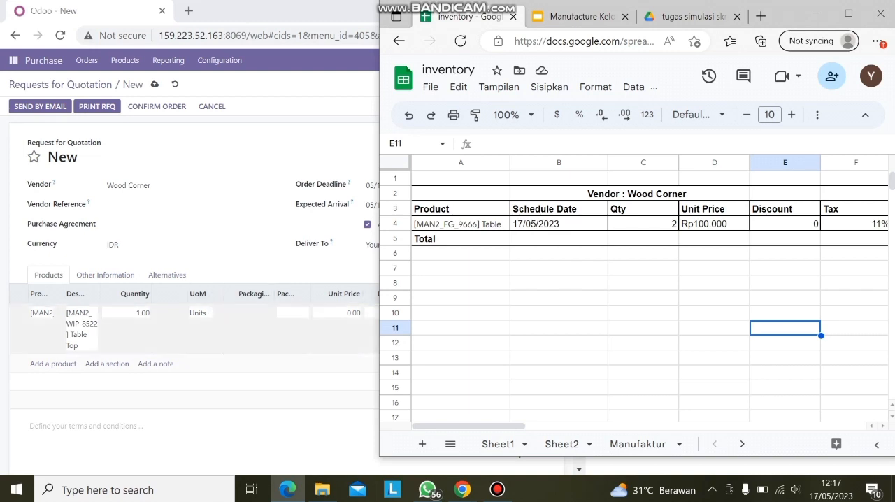
key(alt+Tab)
text(2)
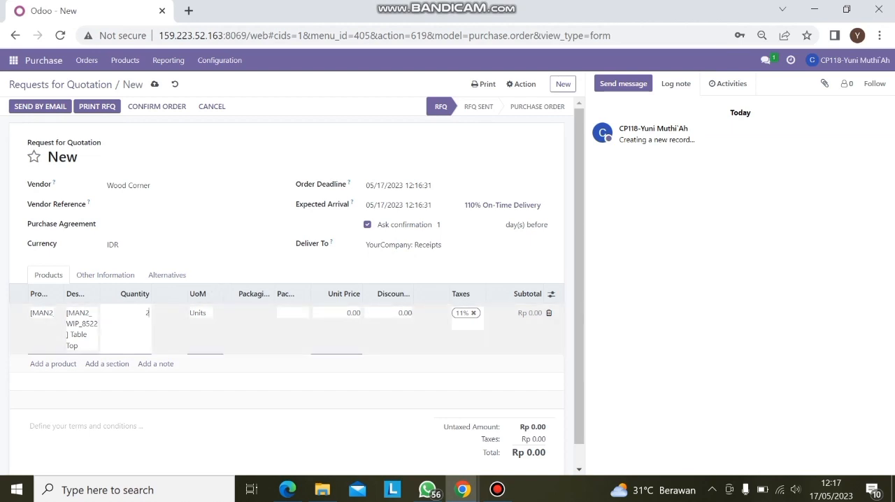
click(337, 314)
text(100000)
click(231, 399)
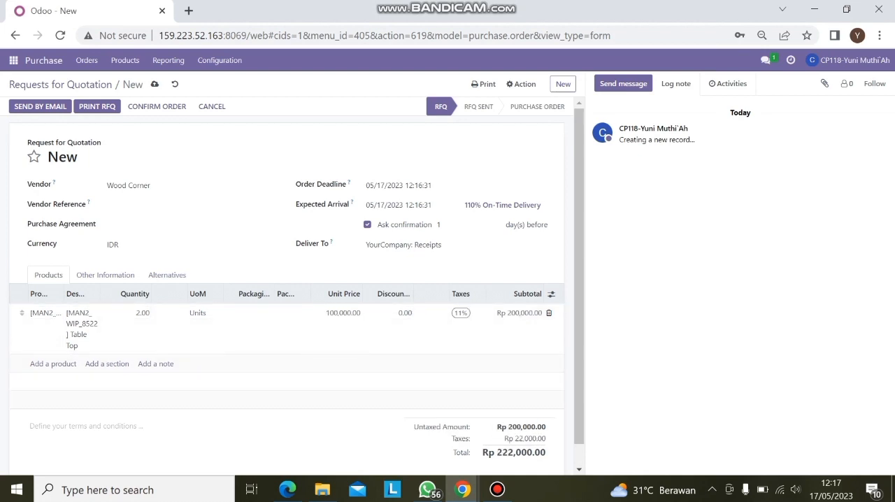
Step: Compare the quotation's line, tax and total with the Subtotal column of the spreadsheet's Wood Corner table
click(287, 489)
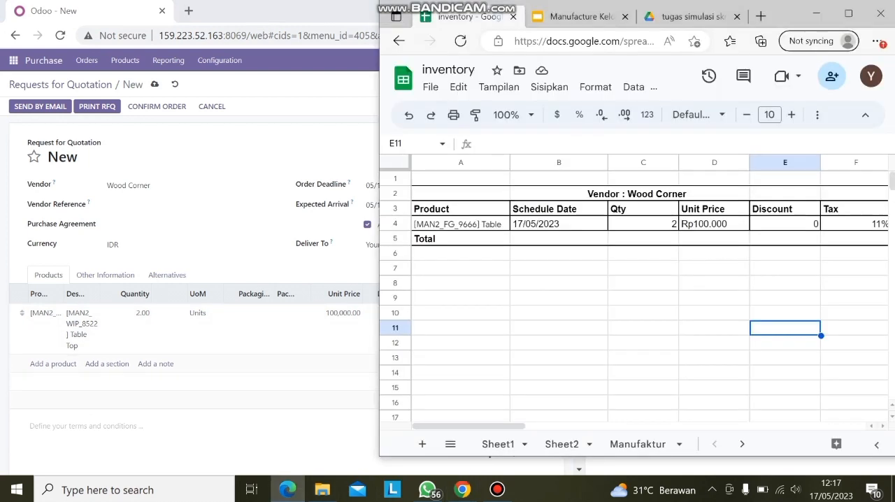
drag(498, 425, 539, 426)
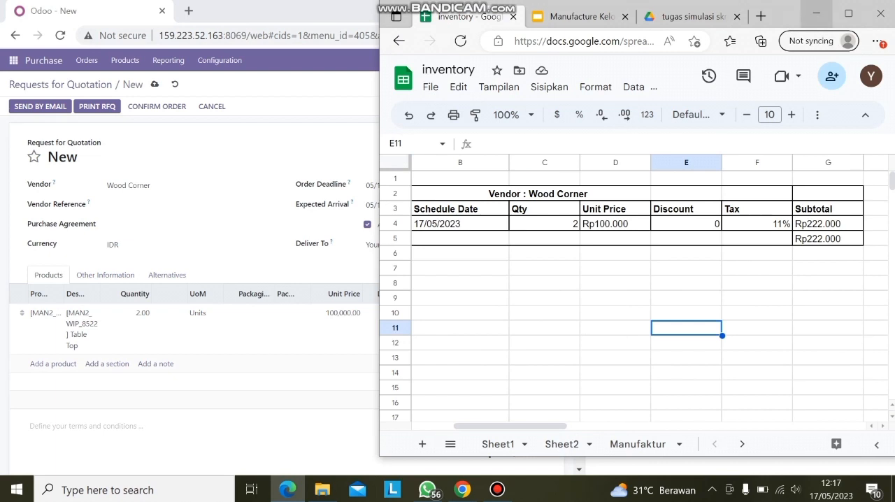
click(816, 13)
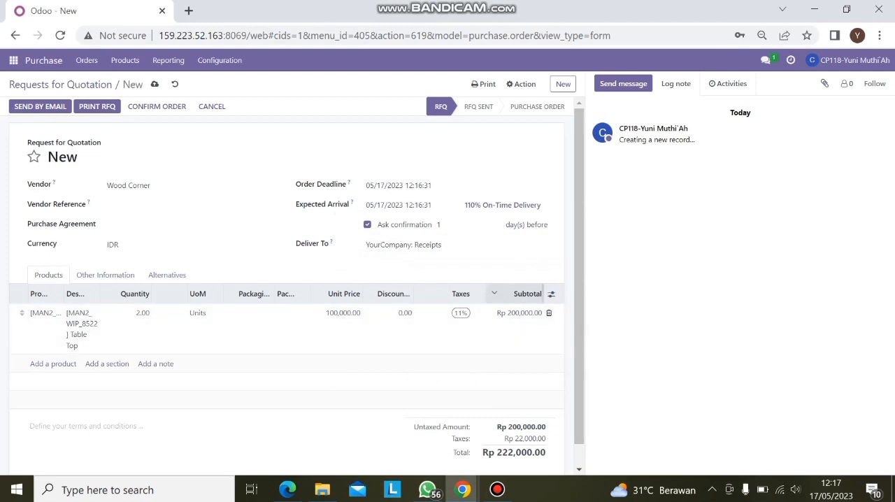
scroll(287, 315, down, 1)
scroll(297, 285, up, 1)
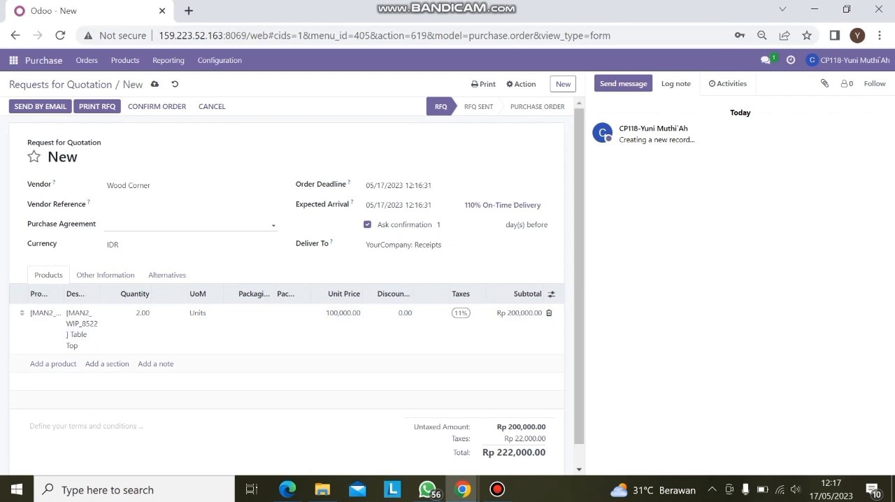
scroll(296, 286, down, 1)
scroll(296, 286, up, 1)
scroll(296, 286, down, 1)
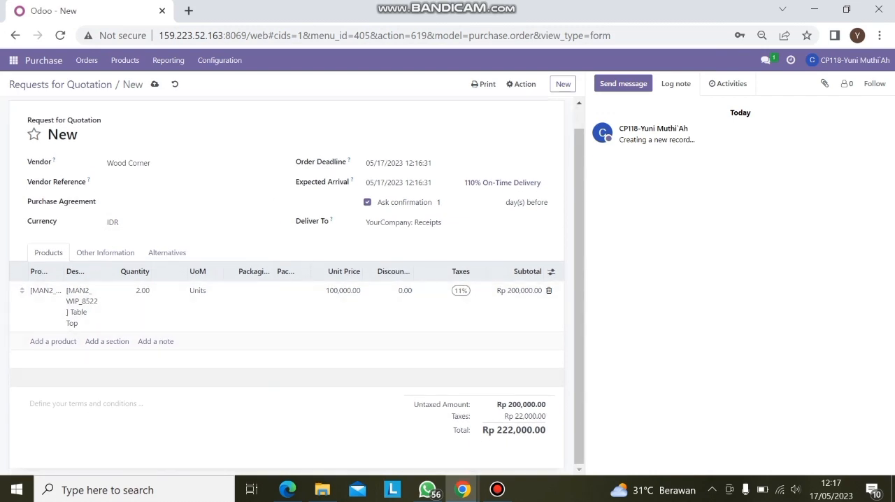
scroll(295, 352, up, 1)
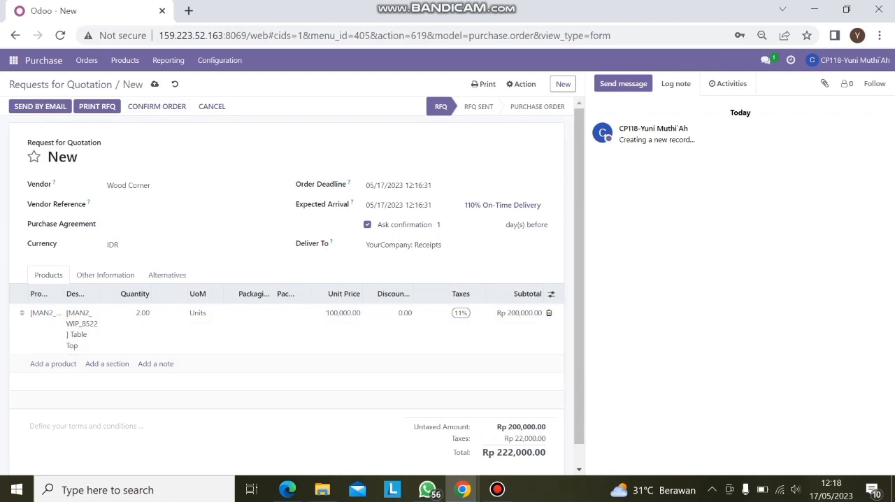
Step: Confirm the Wood Corner quotation as a purchase order and review the order's details
click(157, 107)
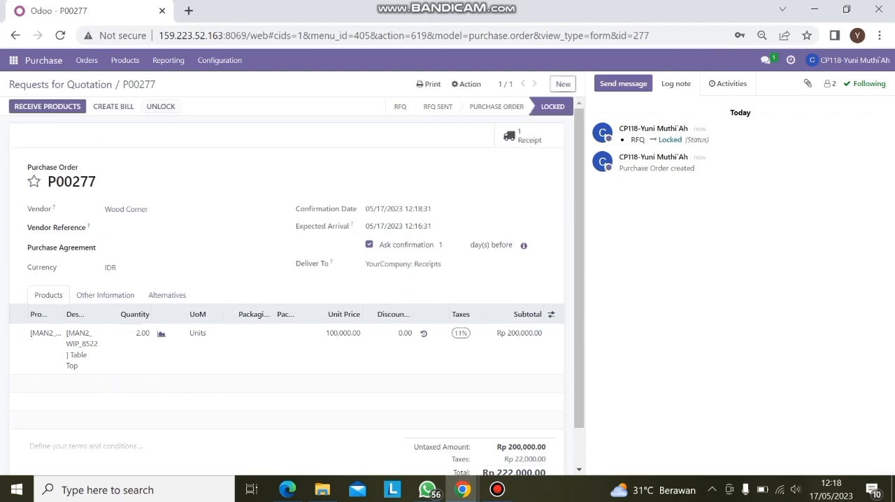
scroll(290, 286, down, 1)
scroll(291, 287, up, 1)
scroll(291, 287, down, 1)
scroll(291, 286, up, 1)
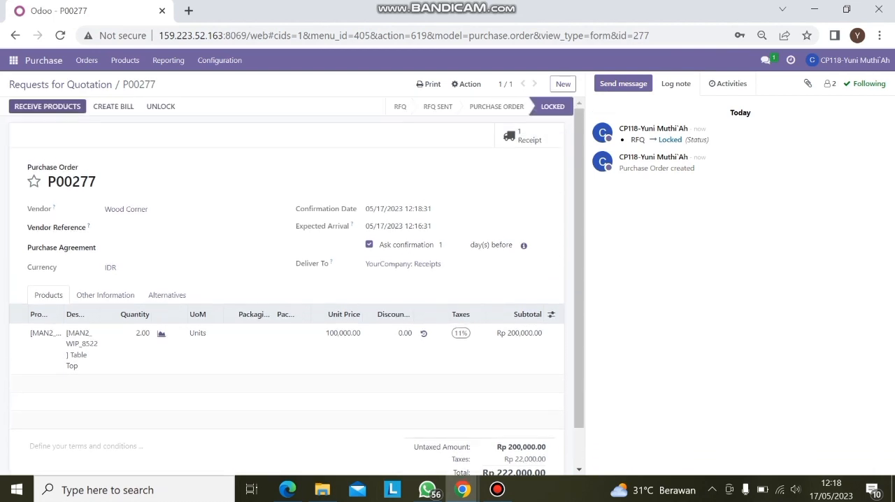
Step: Receive the ordered Table Top products and validate the receipt as an immediate transfer of all quantities
click(47, 106)
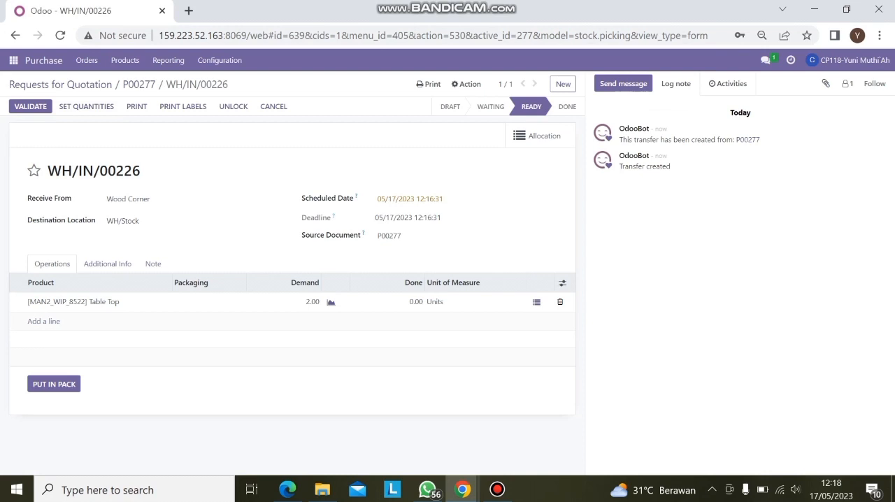
click(30, 107)
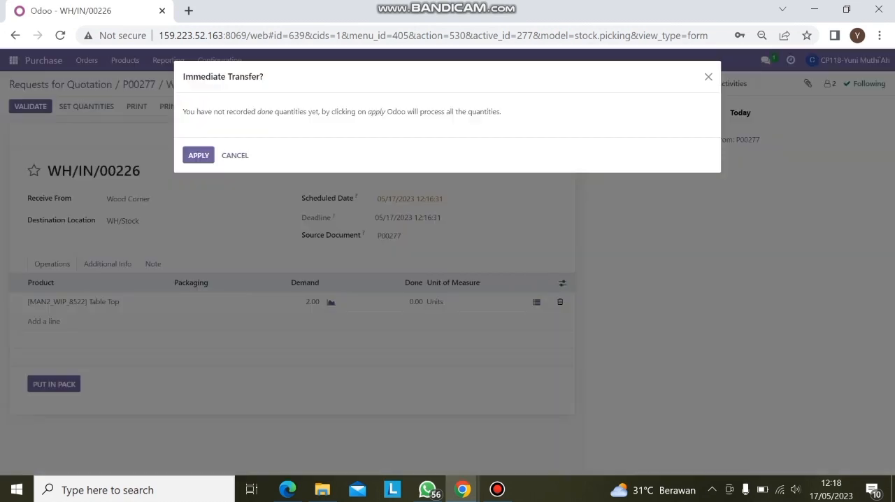
click(197, 156)
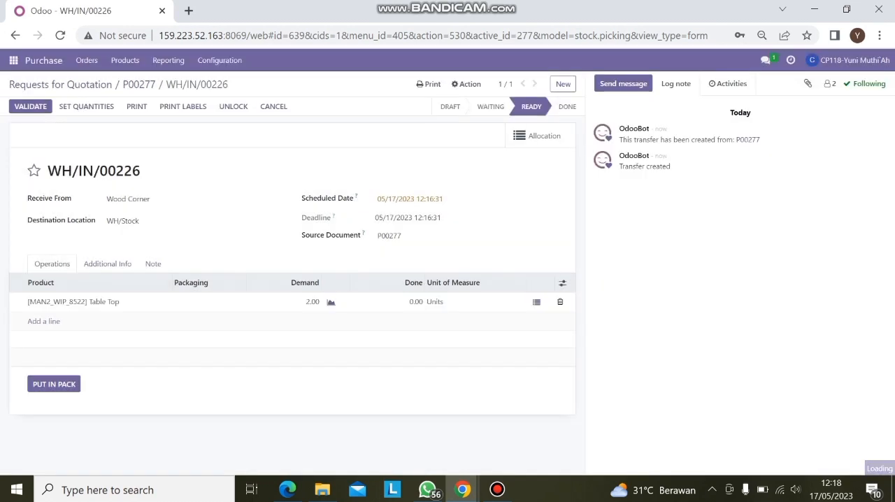
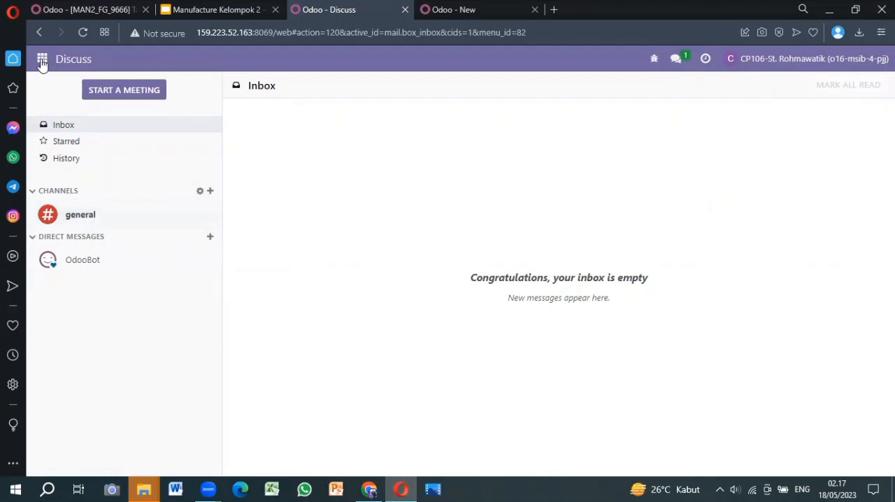
Step: Start a new transfer from the Transfers list in the Inventory app
click(41, 61)
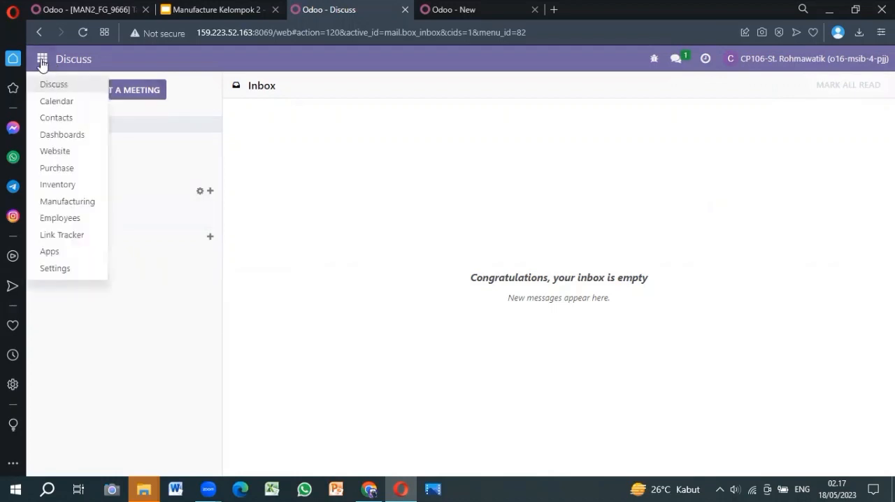
click(58, 184)
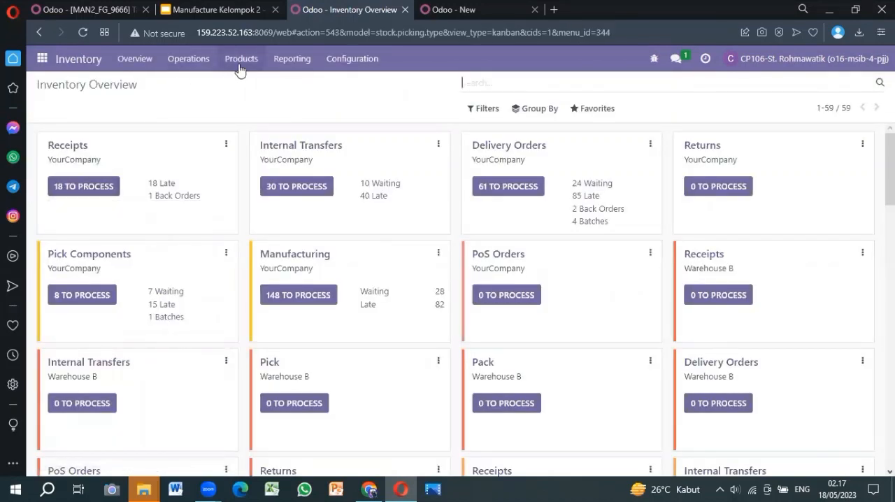
click(201, 62)
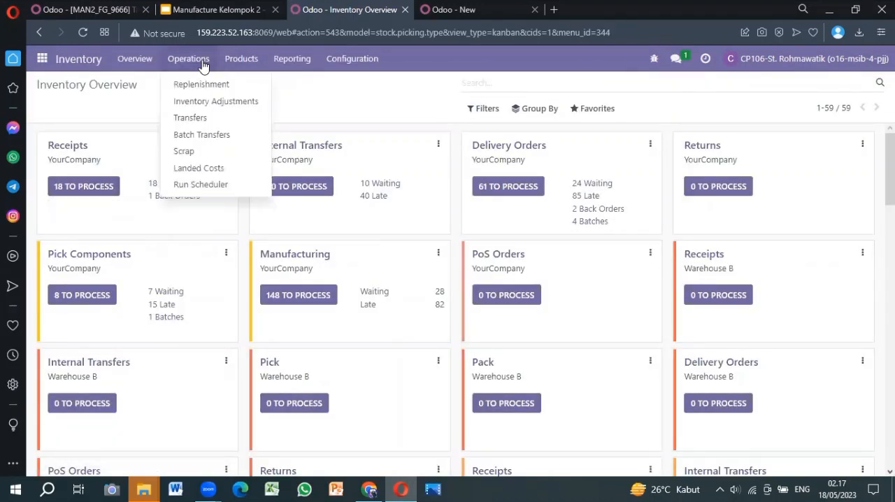
click(195, 117)
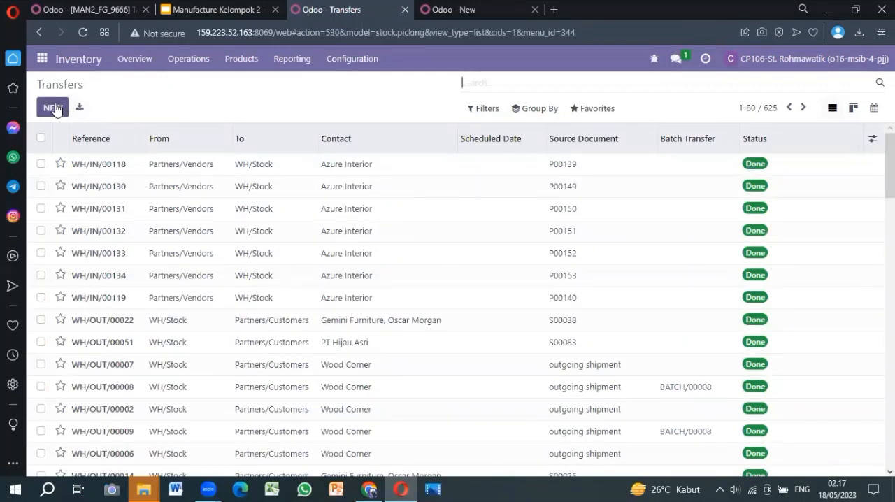
click(55, 108)
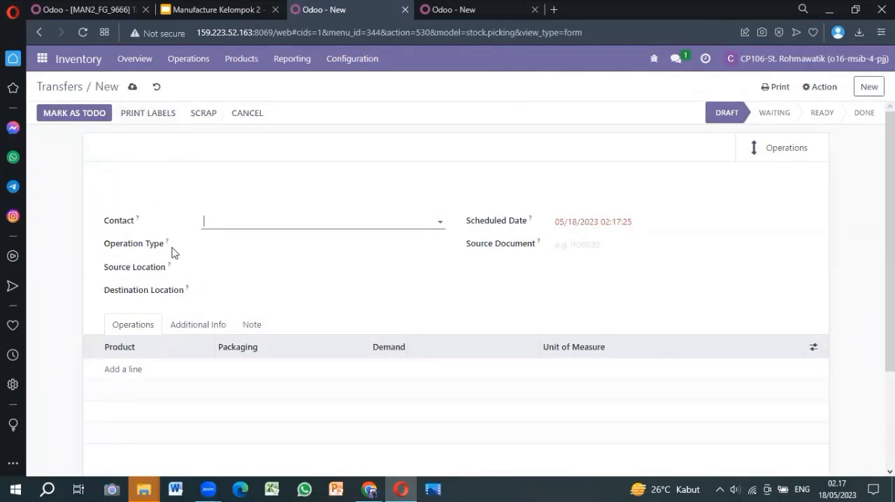
Step: Set the transfer's operation type to YourCompany: Internal Transfers and its destination location to WH/Pre-Production
click(204, 242)
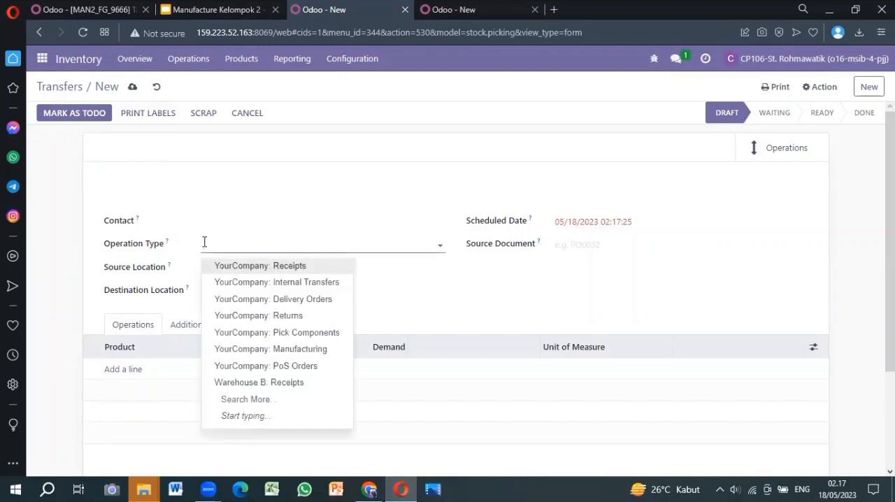
click(253, 281)
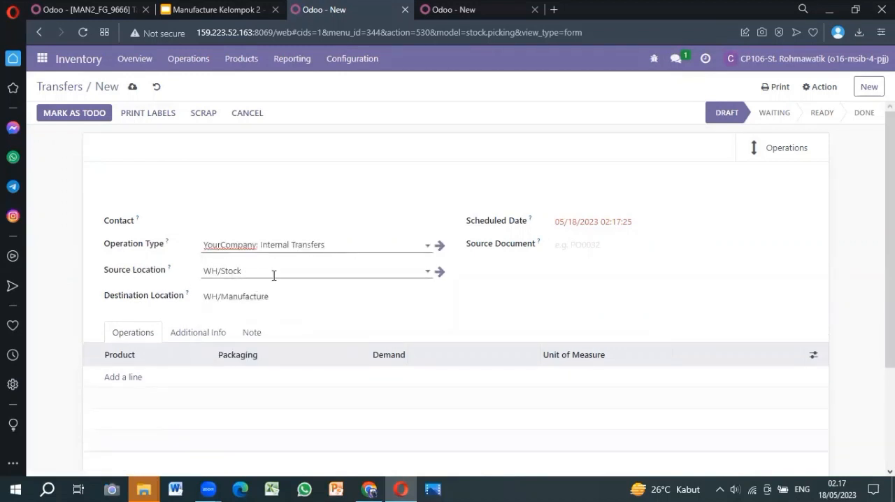
click(233, 295)
key(ctrl+a)
text(pre)
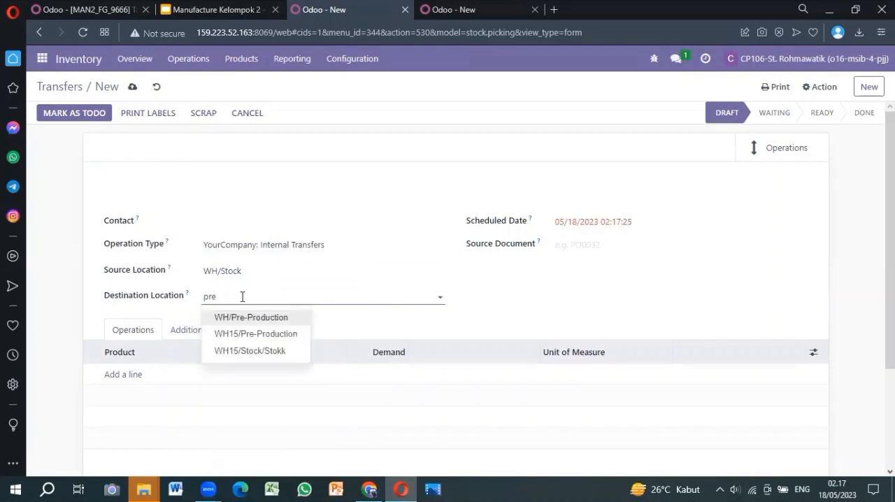
click(238, 319)
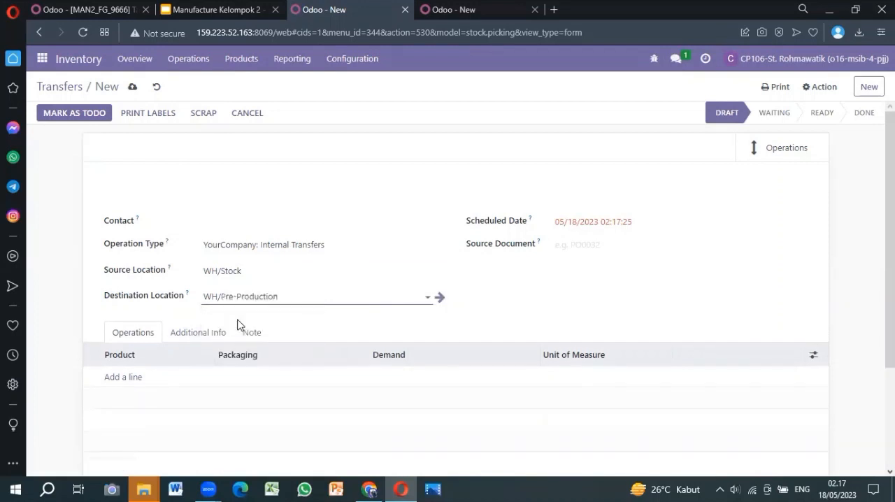
Step: Add a product line for [WIP_8522] Table Top to the internal transfer
click(223, 10)
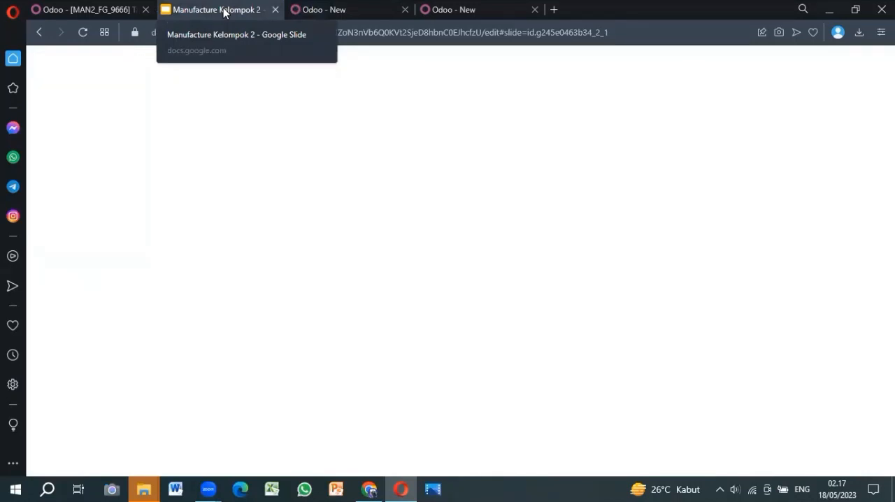
click(320, 12)
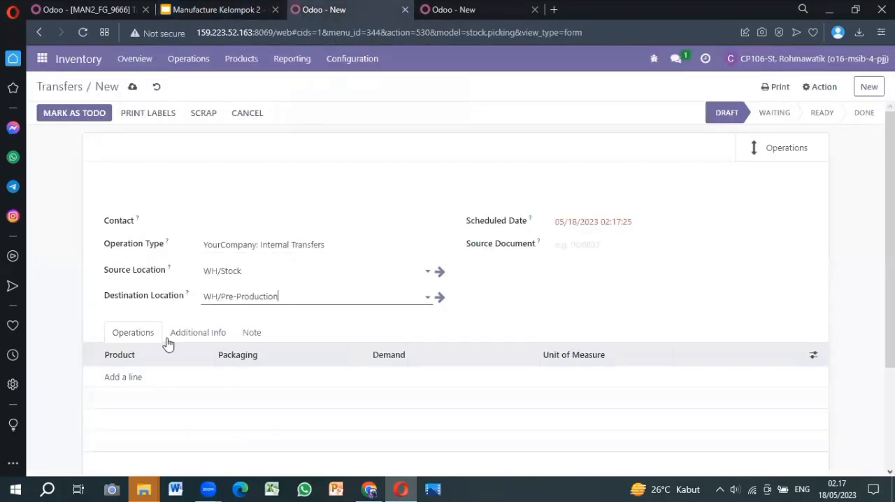
scroll(312, 313, down, 2)
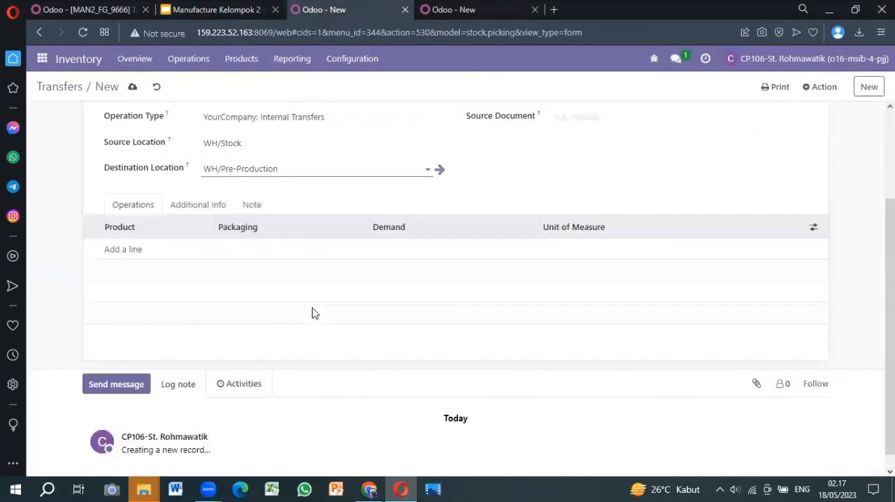
click(126, 250)
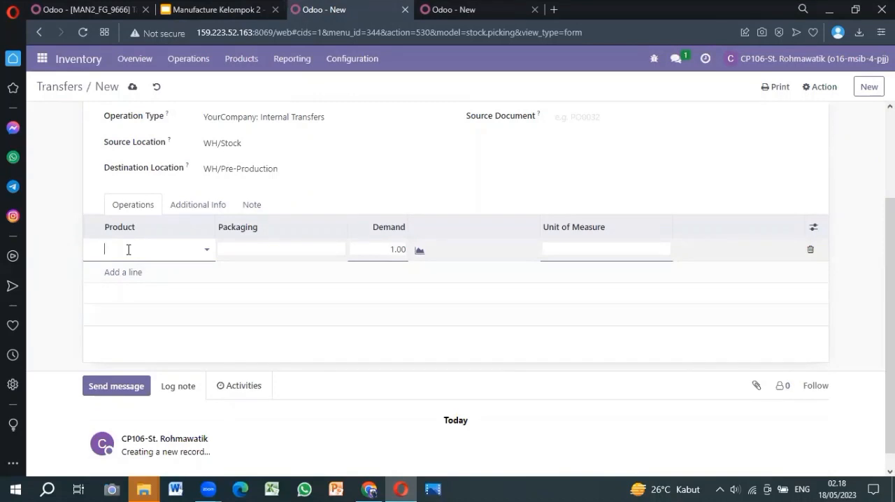
click(194, 8)
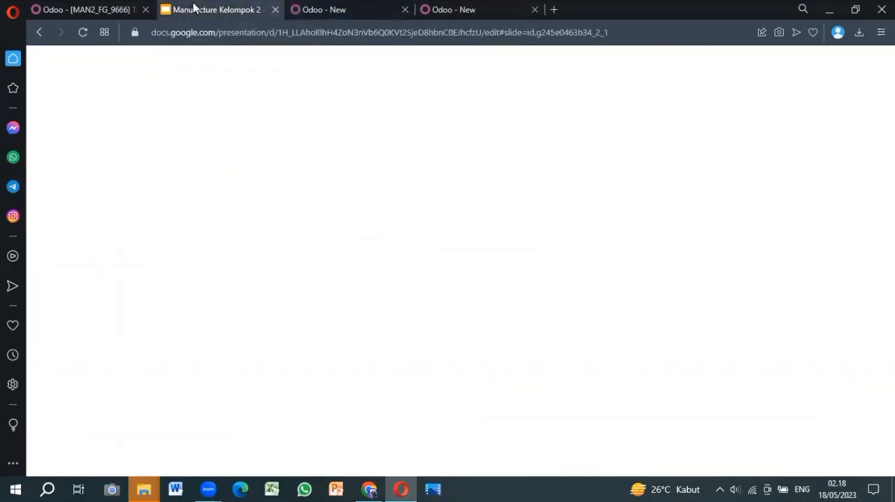
click(338, 10)
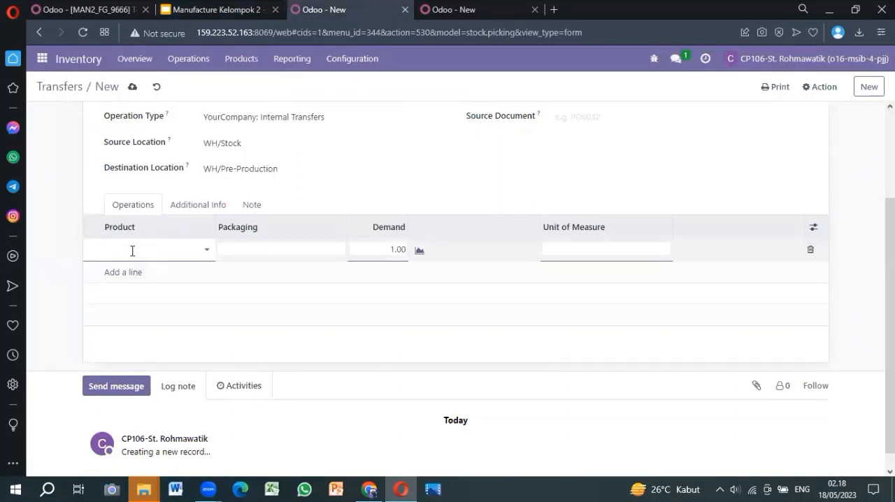
text(tab)
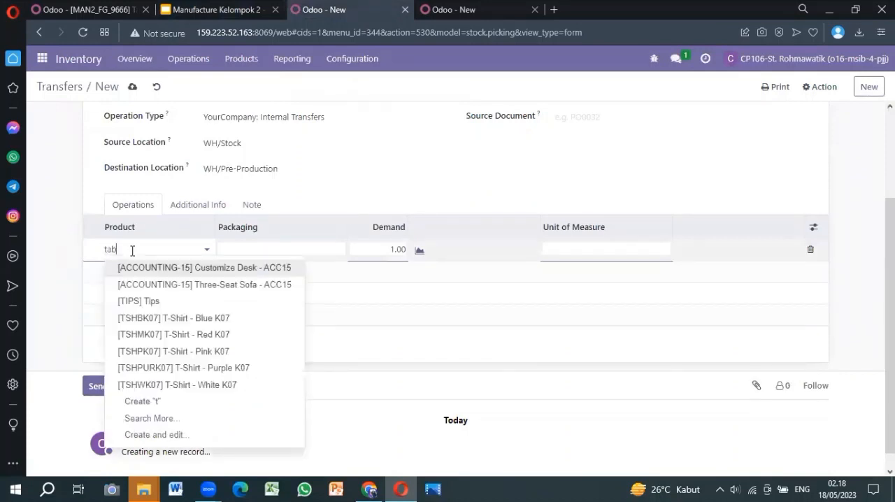
text(le top)
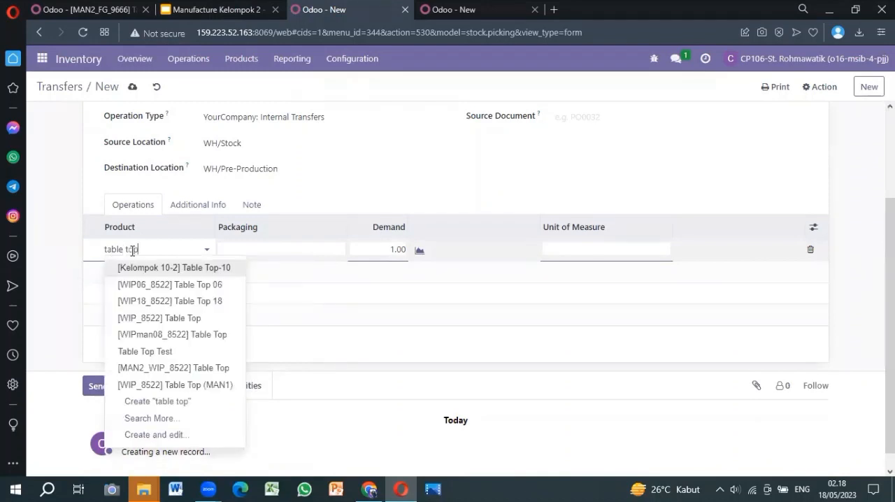
click(168, 321)
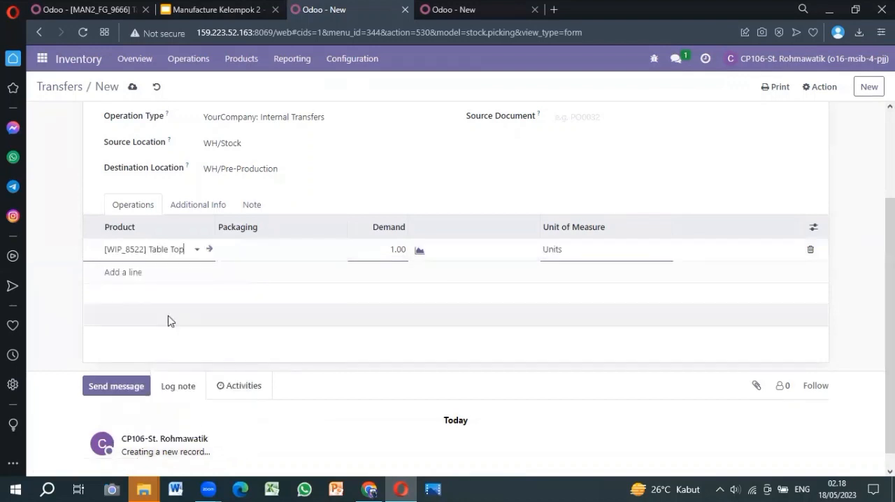
Step: Add product lines for [RM_2333] Table Leg (MAN2) and [RM_89957] Bolt (MAN2) to the transfer
click(135, 272)
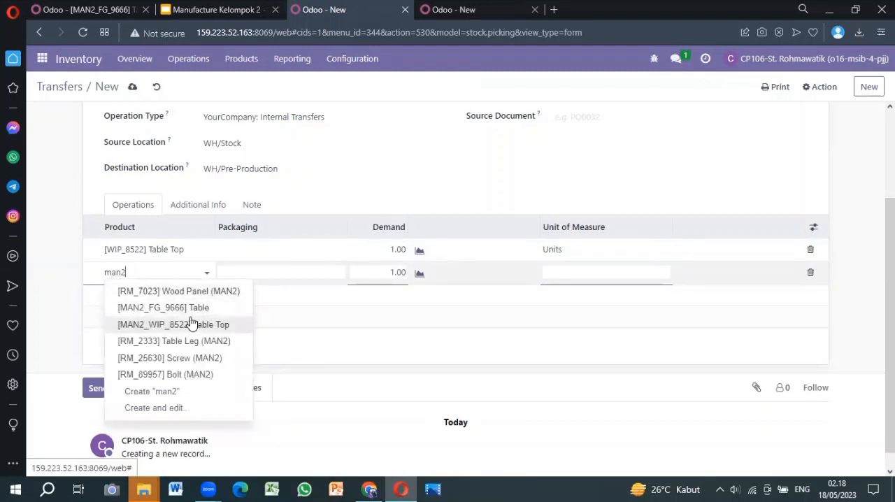
click(161, 343)
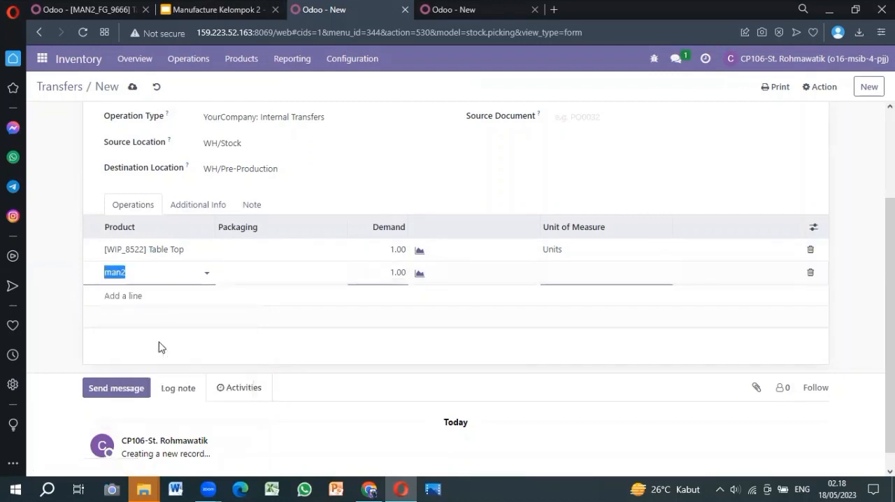
click(123, 300)
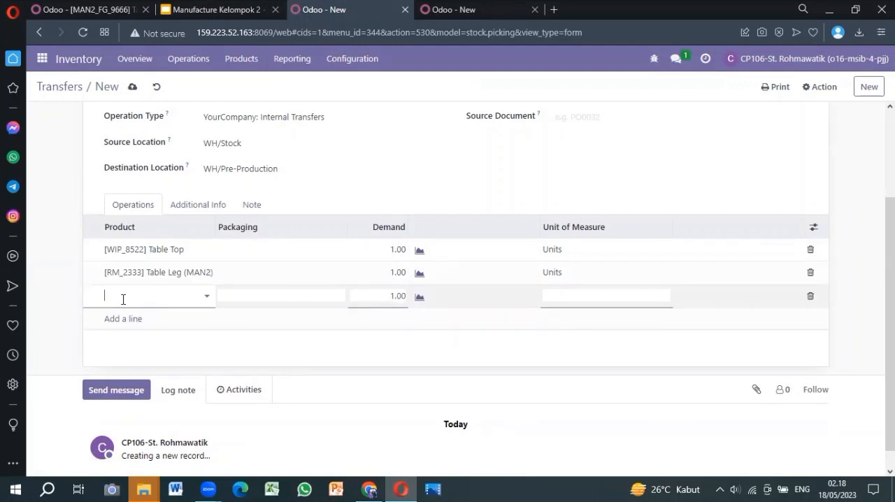
text(b)
text(man2)
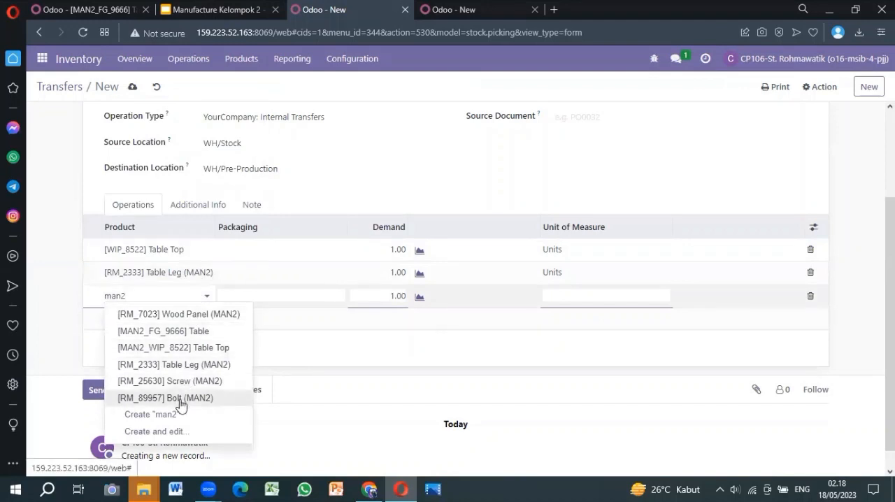
click(180, 398)
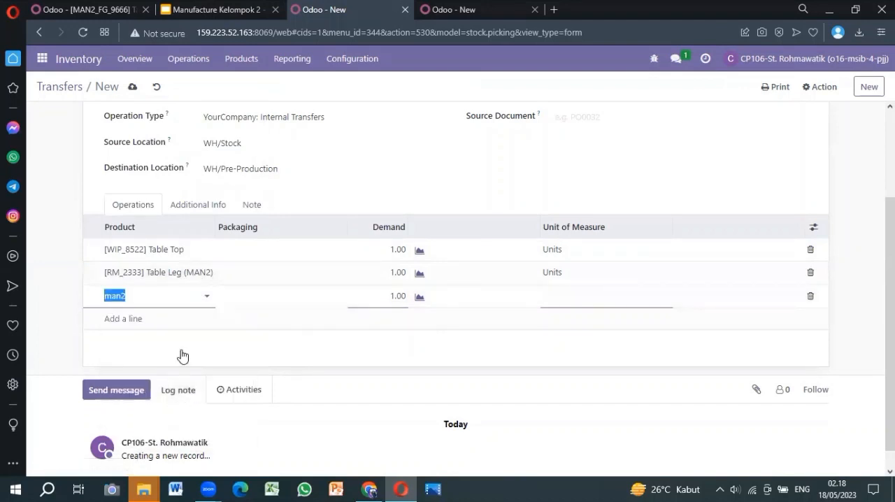
Step: Add a product line for [RM_25630] Screw (MAN2), finding it by the MAN2 suffix
click(120, 320)
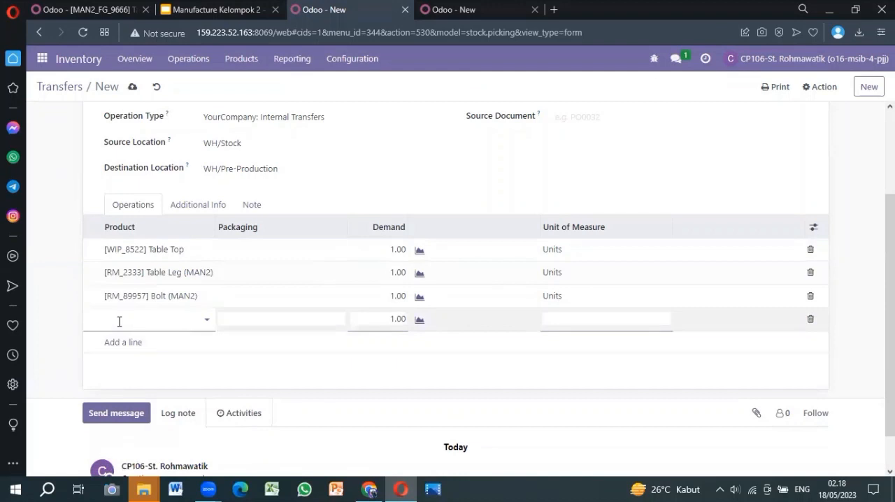
text(scre)
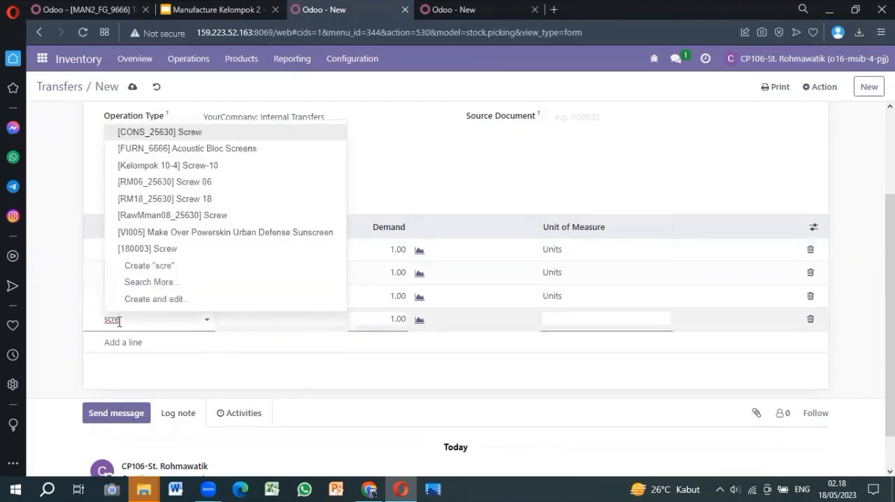
text(man2)
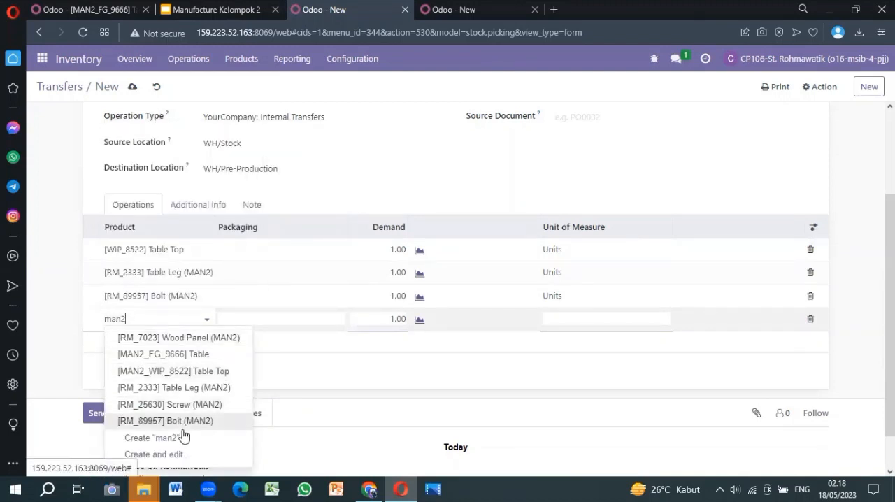
click(181, 405)
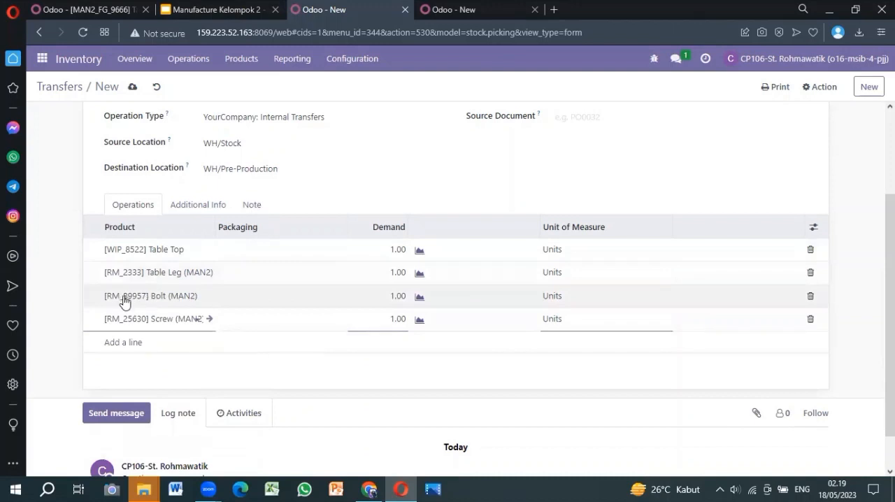
Step: Set the demand of both the Bolt (MAN2) and Screw (MAN2) lines to 4
click(403, 296)
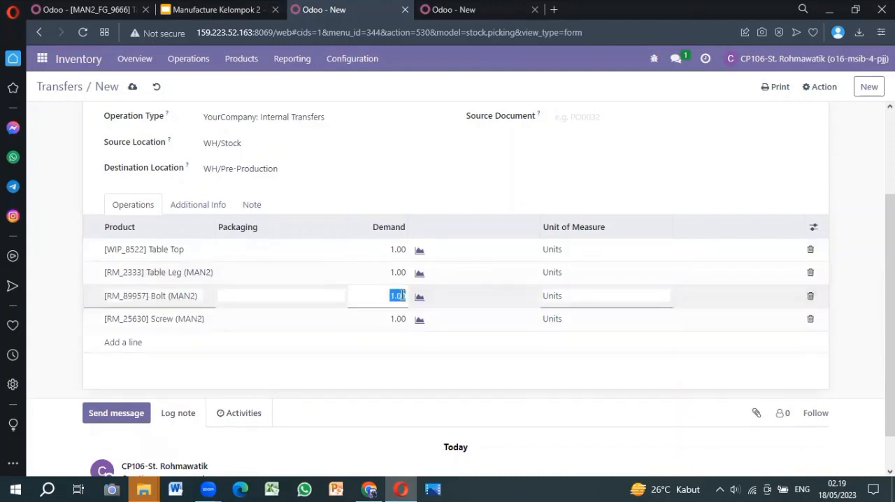
text(4)
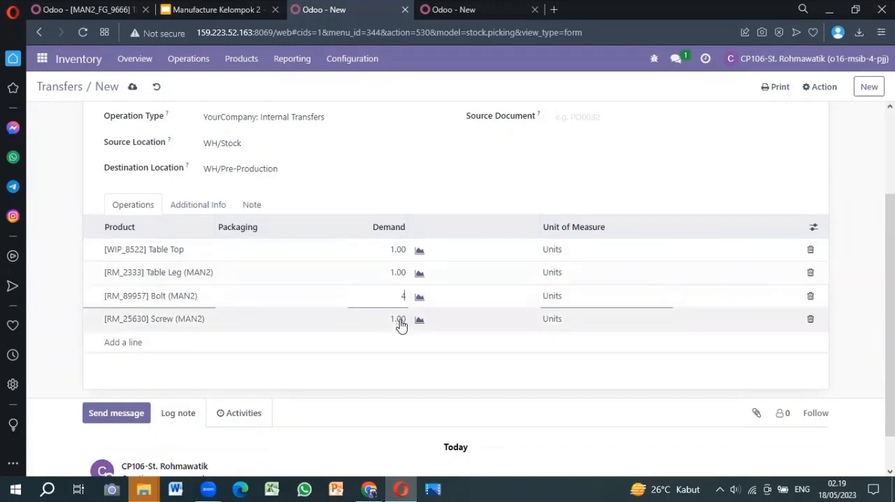
click(400, 324)
key(BackSpace)
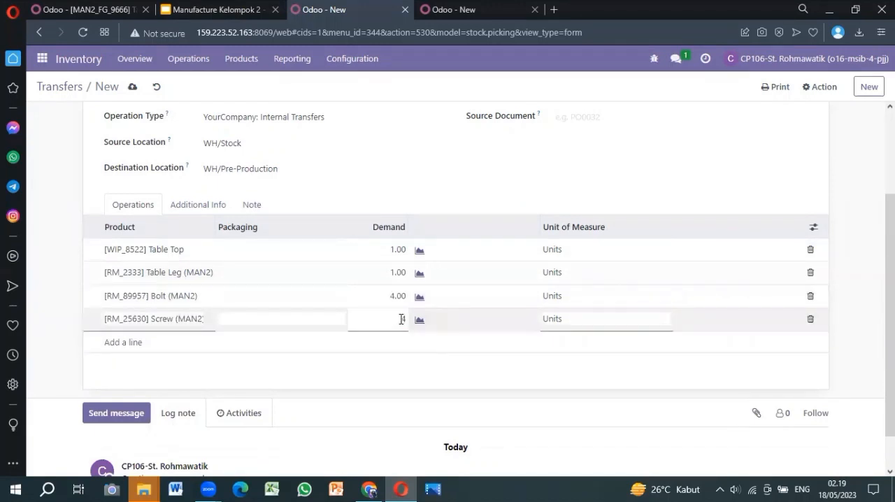
click(400, 363)
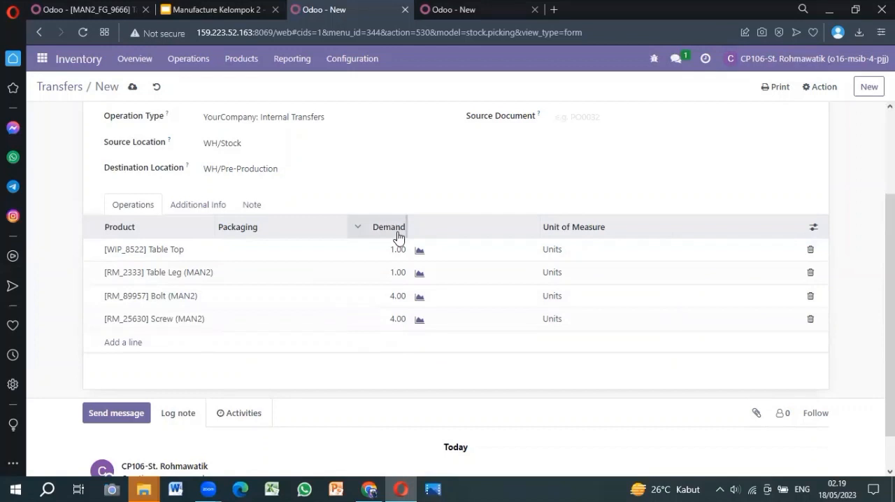
Step: Mark the internal transfer as to do and check the reserved quantities of its product lines
scroll(398, 237, up, 2)
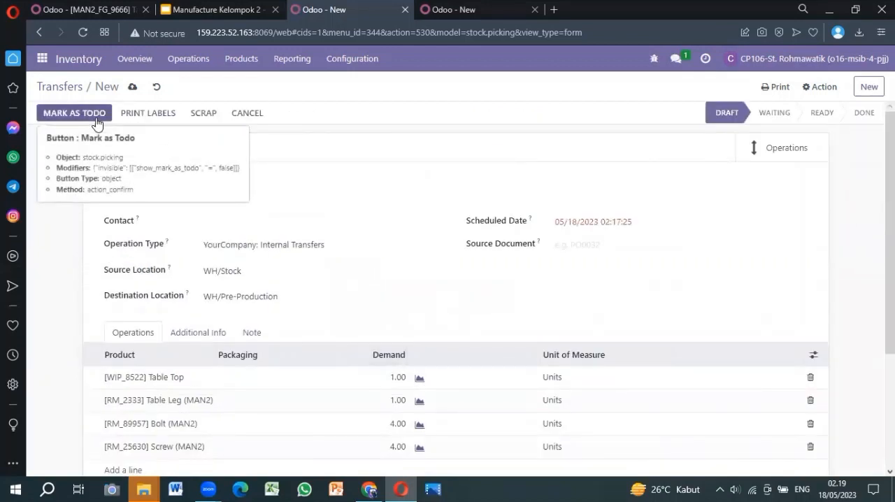
click(74, 114)
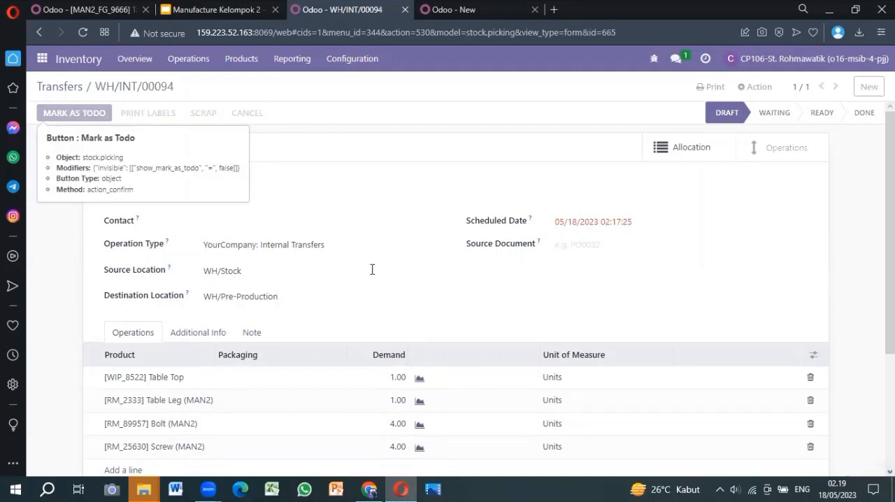
scroll(372, 269, down, 1)
scroll(372, 270, down, 2)
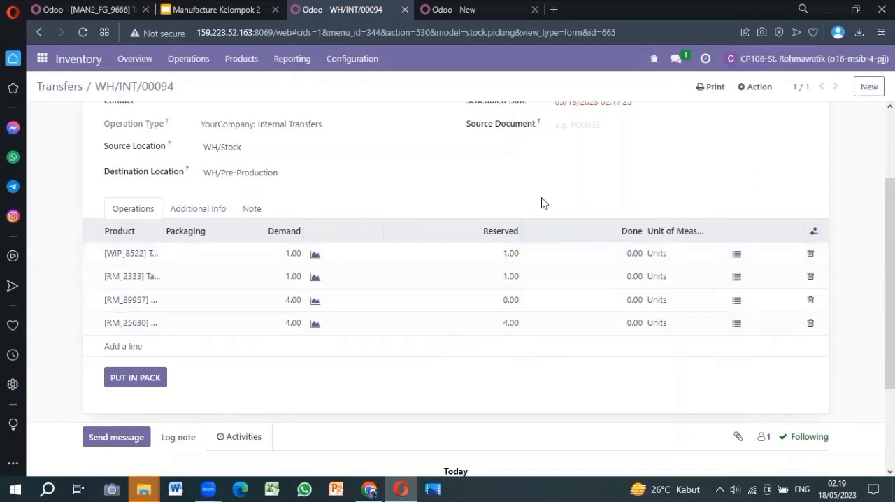
scroll(544, 203, up, 3)
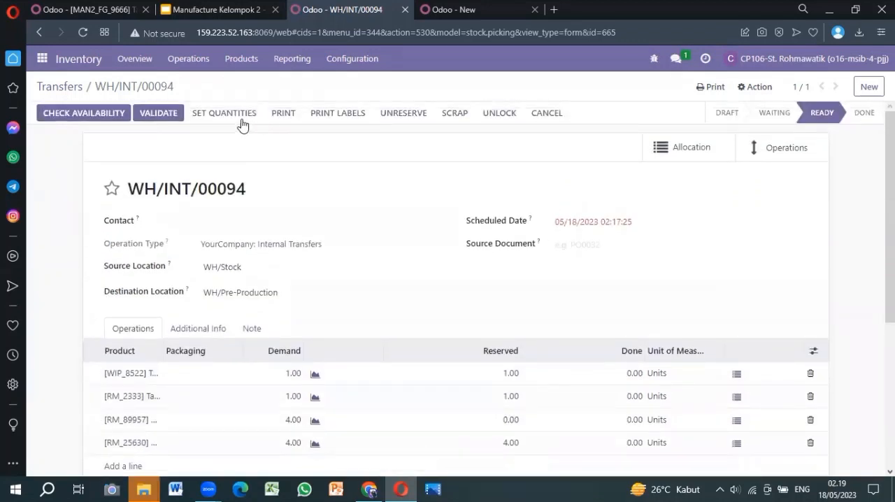
Step: Fill the done quantities from the reserved ones and set the done quantity of the Bolt (MAN2) line to 4
click(240, 113)
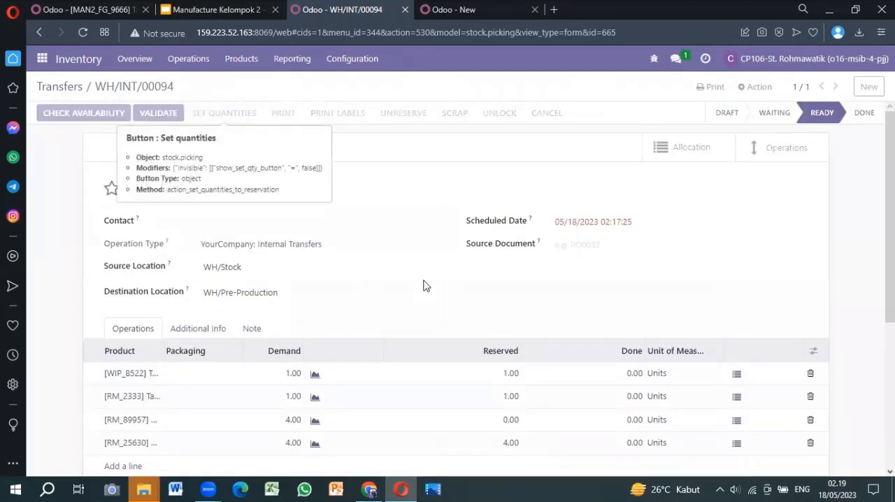
scroll(424, 284, down, 2)
click(632, 298)
text(4)
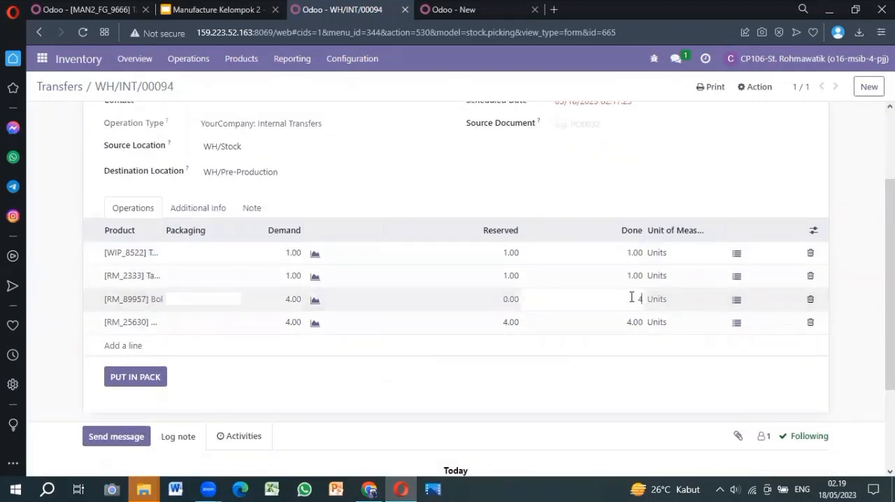
click(492, 176)
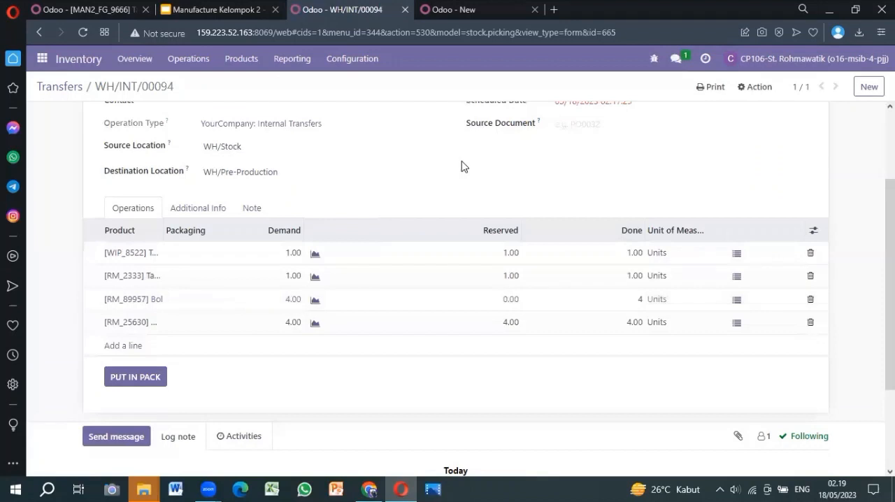
Step: Validate the internal transfer to WH/Pre-Production and check its reference and product lines
scroll(461, 166, up, 2)
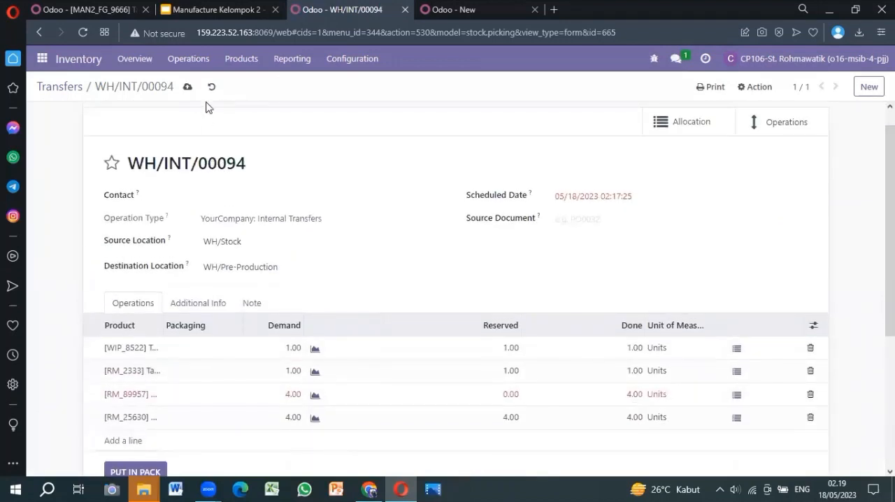
scroll(255, 194, up, 1)
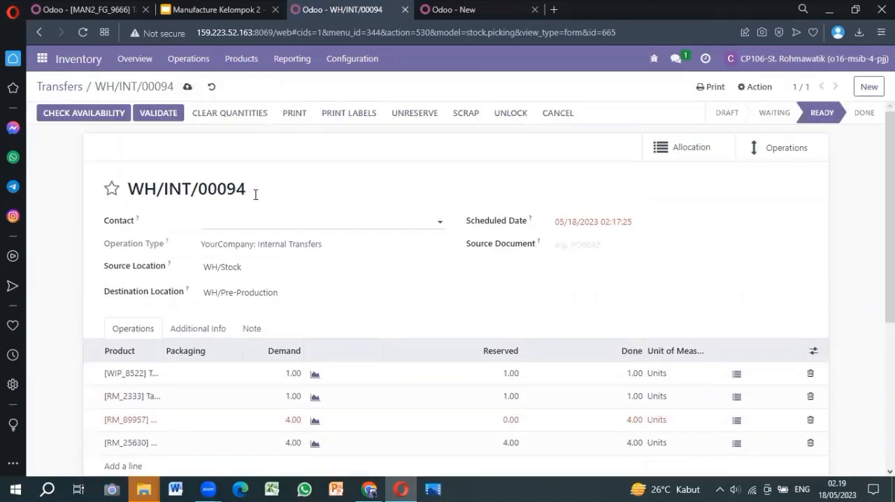
click(160, 115)
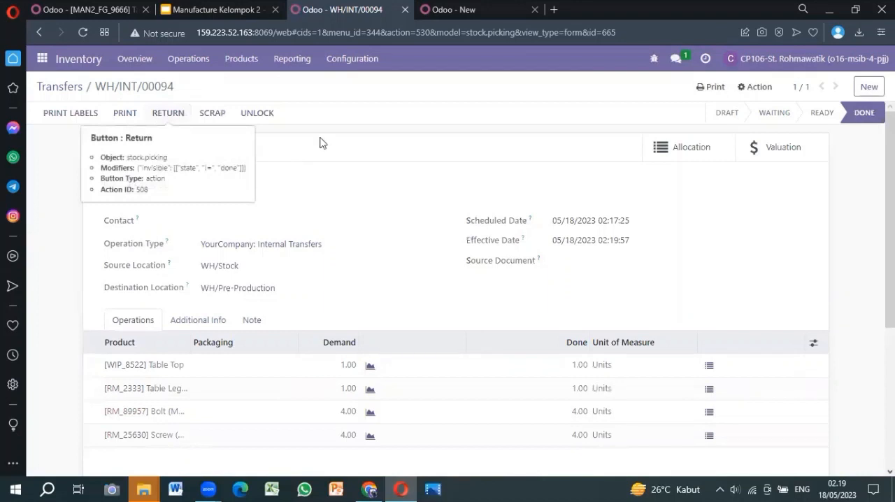
scroll(406, 226, down, 2)
scroll(405, 225, up, 1)
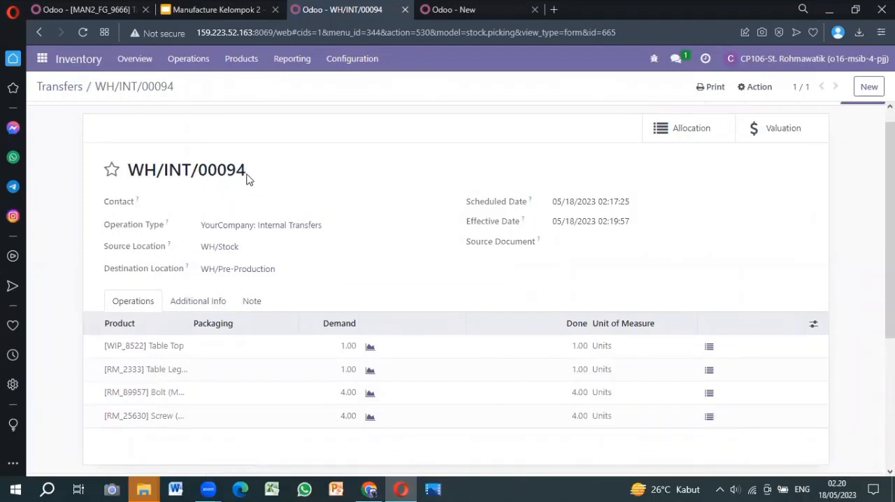
drag(200, 178, 132, 178)
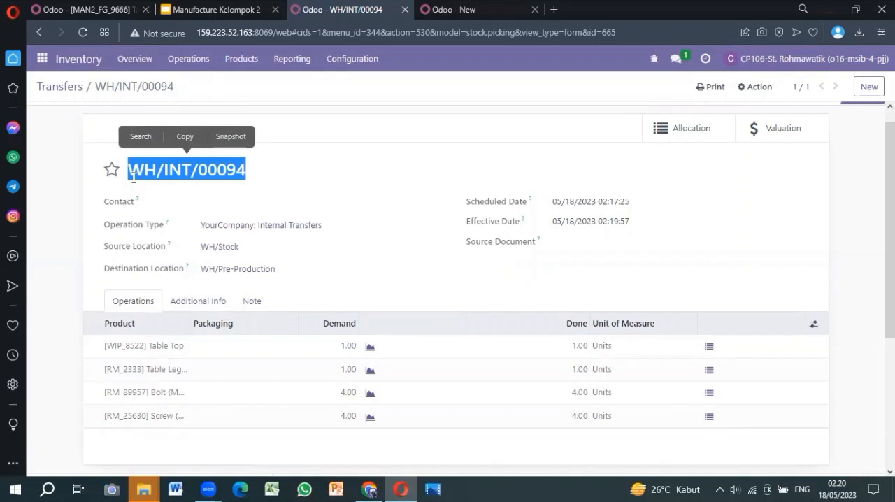
click(312, 134)
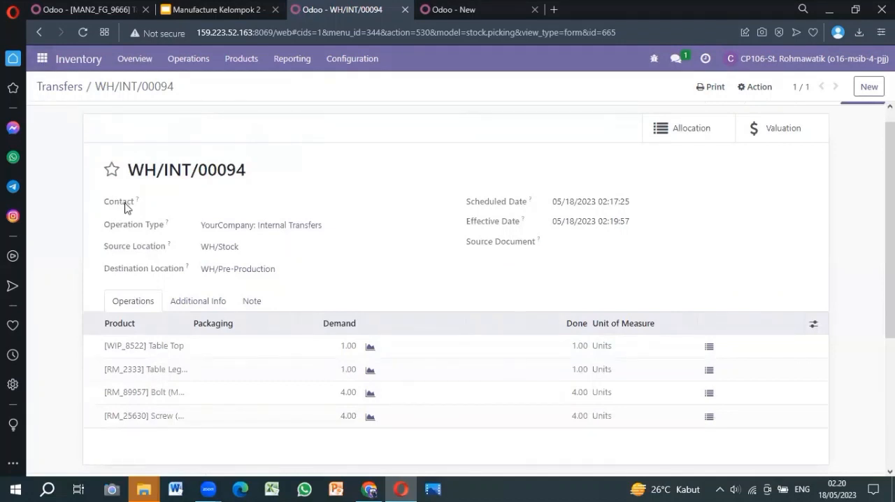
Step: Create a new manufacturing order in the Manufacturing app for the product [MAN2_FG_9666] Table
click(43, 60)
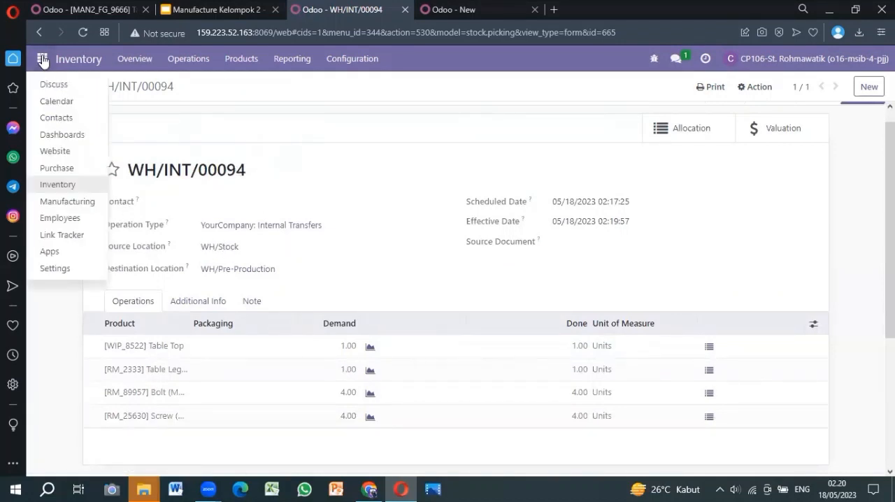
click(52, 204)
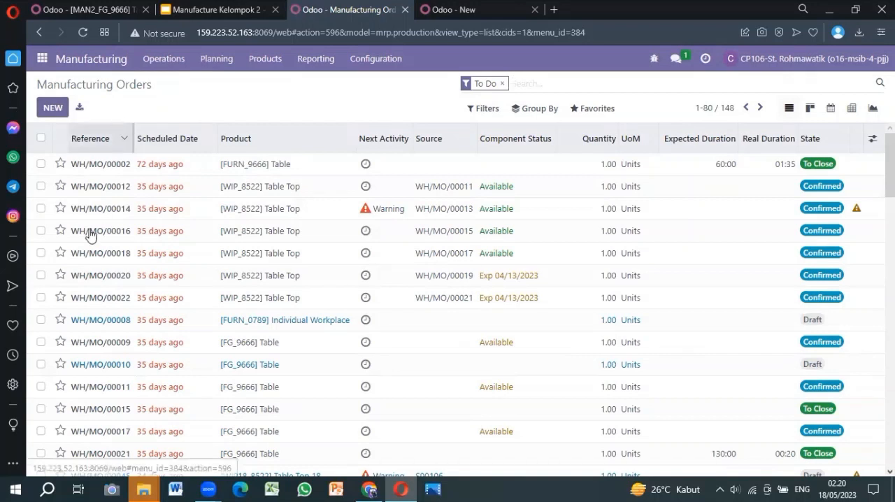
click(56, 113)
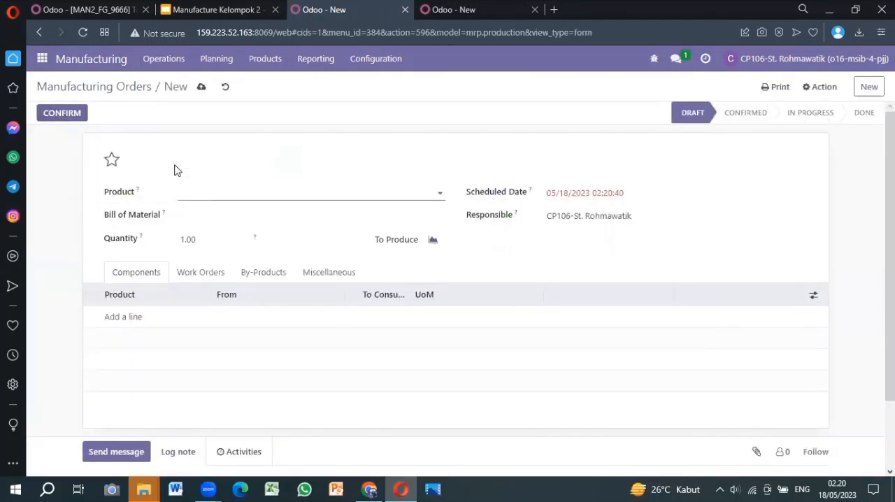
click(213, 193)
text(t)
key(BackSpace)
text(man2)
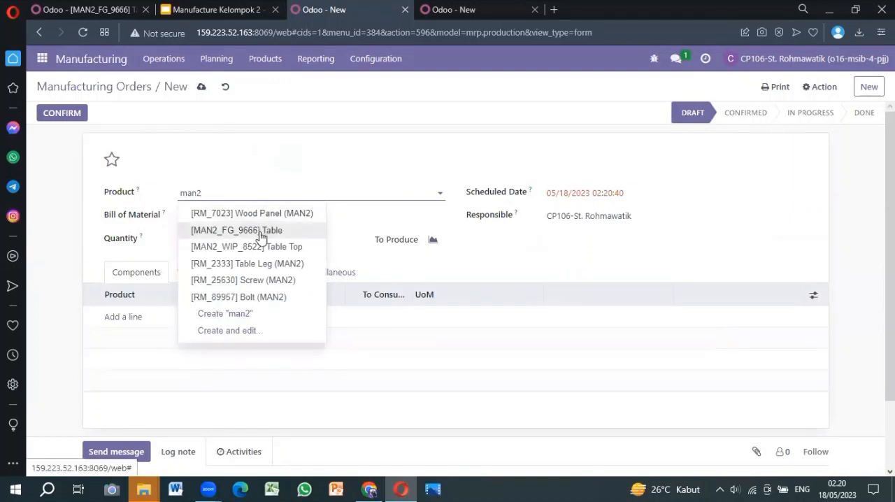
click(260, 236)
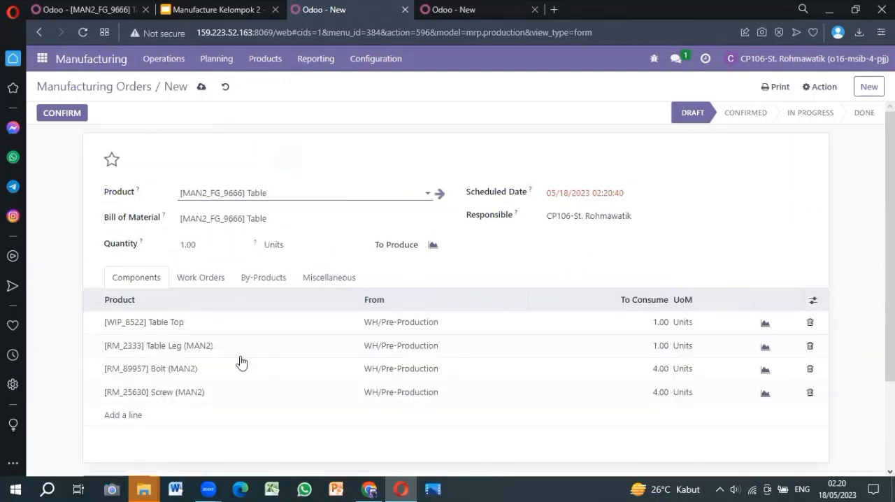
Step: Check the order's components and source locations, then confirm the manufacturing order with a quantity of 1.00
scroll(240, 362, down, 2)
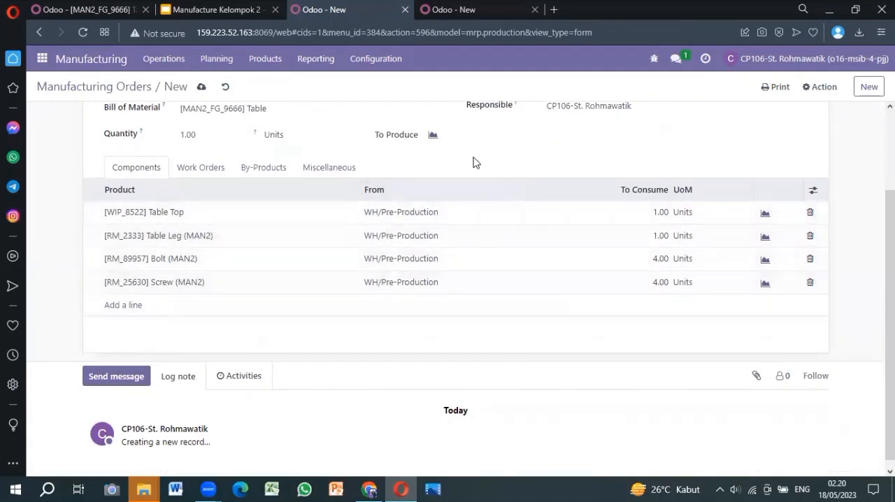
scroll(473, 163, up, 2)
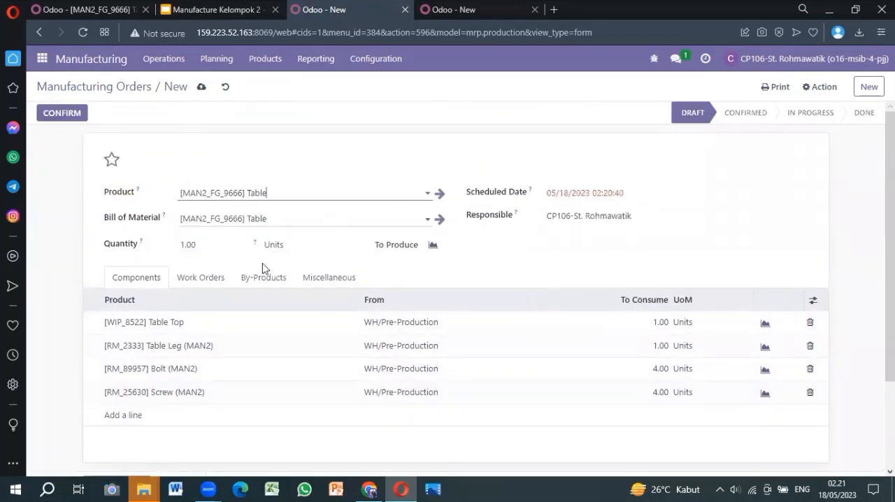
scroll(505, 299, down, 1)
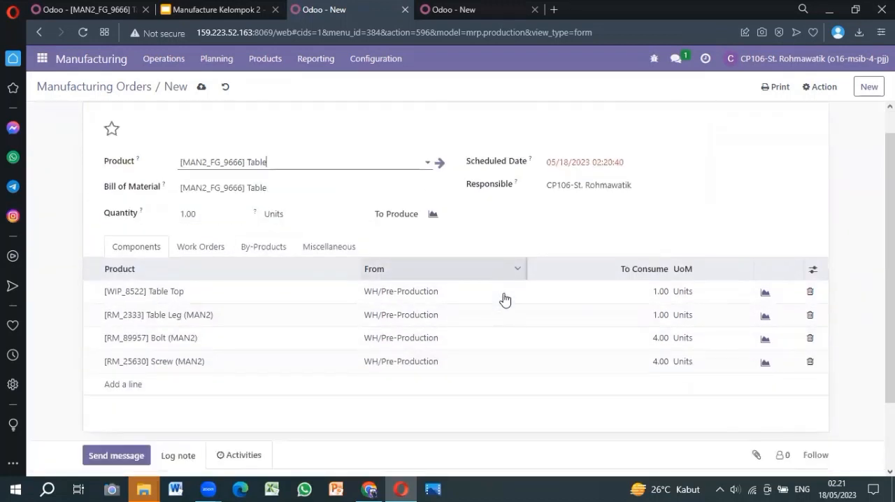
scroll(188, 245, up, 1)
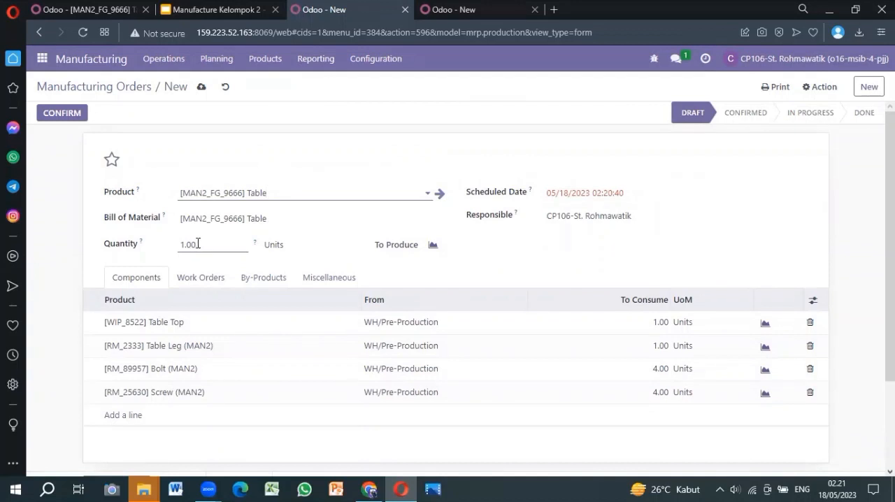
click(199, 243)
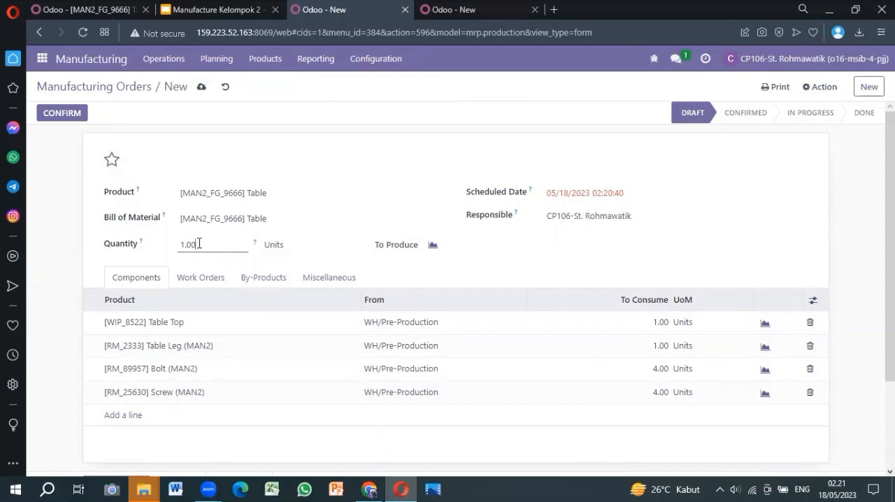
click(61, 114)
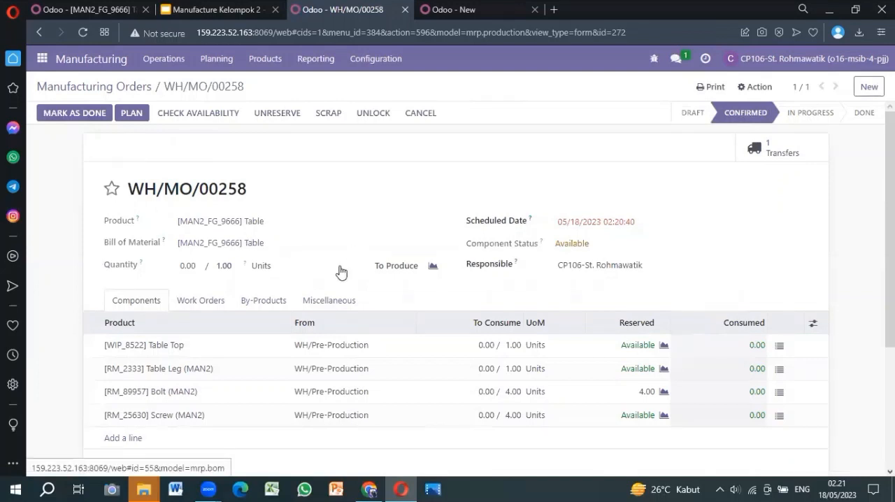
Step: Show the manufacturing order's work orders and start and finish the Cutting-02 operation
mouse_move(340, 331)
scroll(340, 332, down, 2)
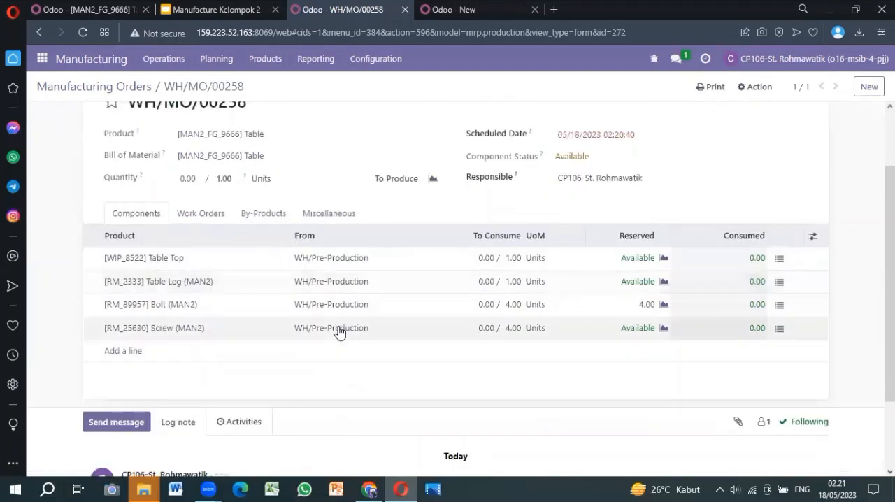
click(198, 216)
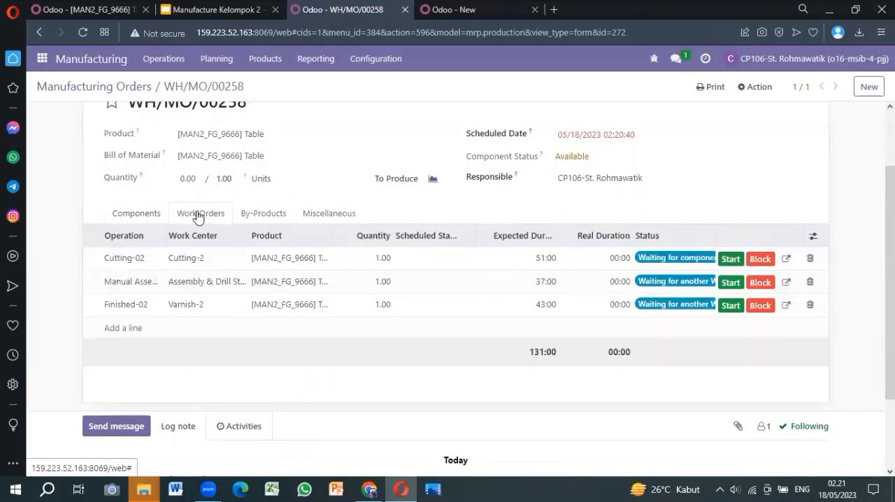
scroll(385, 296, up, 1)
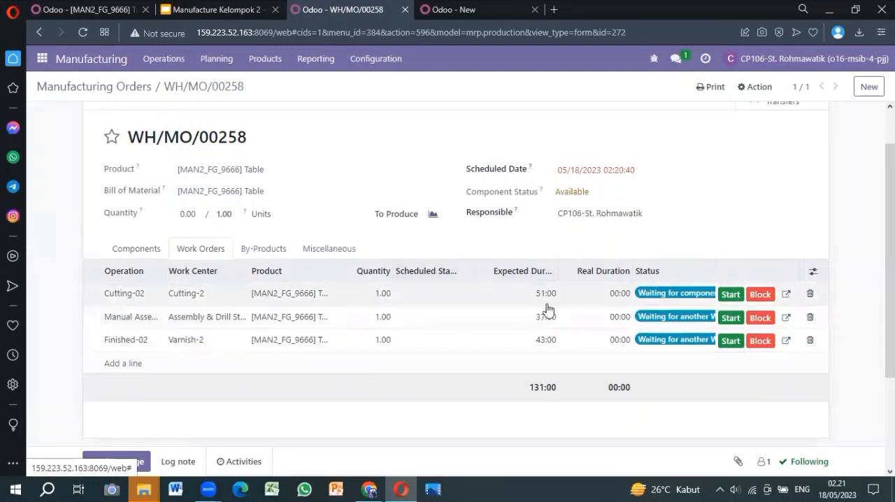
click(734, 296)
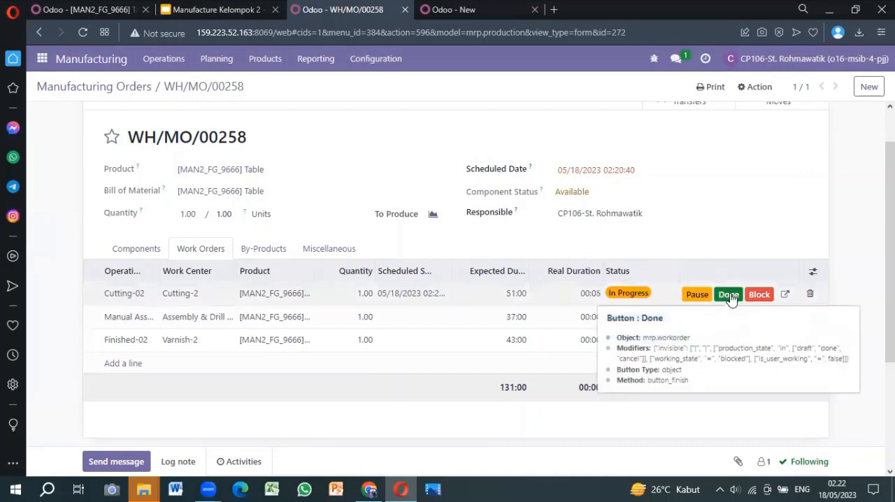
click(729, 295)
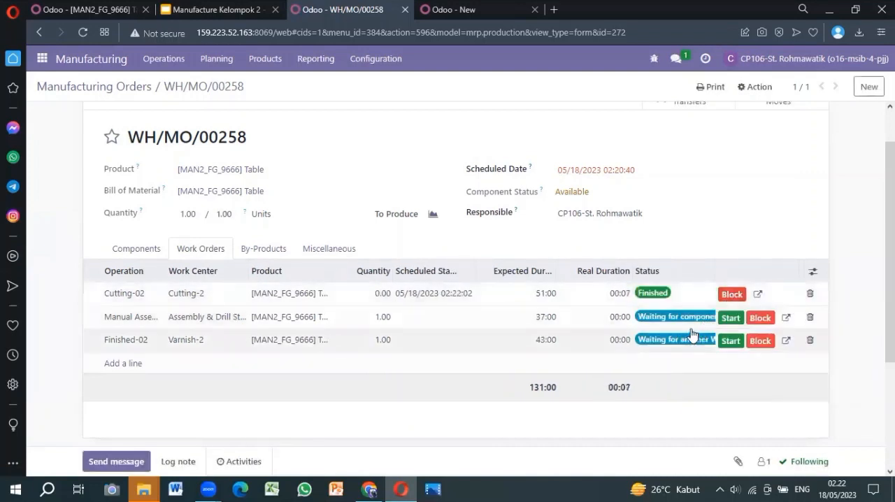
Step: Start and finish the Manual Assembly-02 and Finished-02 work orders
click(730, 318)
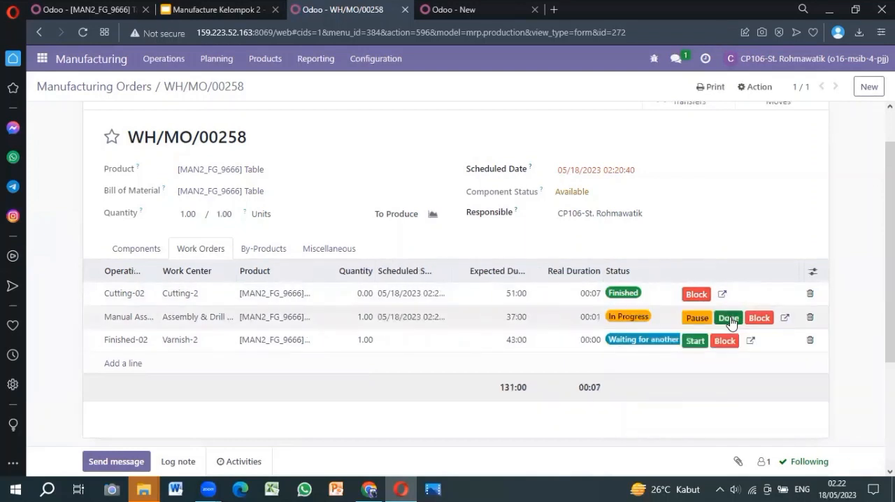
click(728, 319)
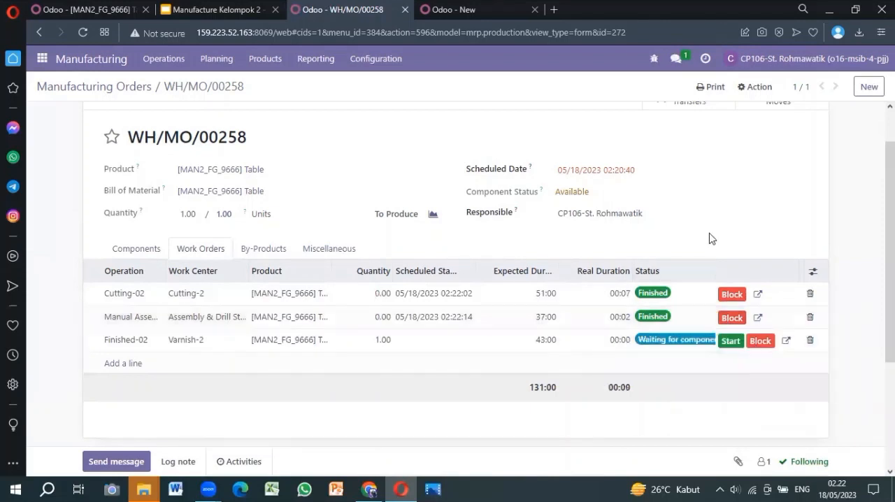
scroll(709, 235, down, 1)
click(736, 273)
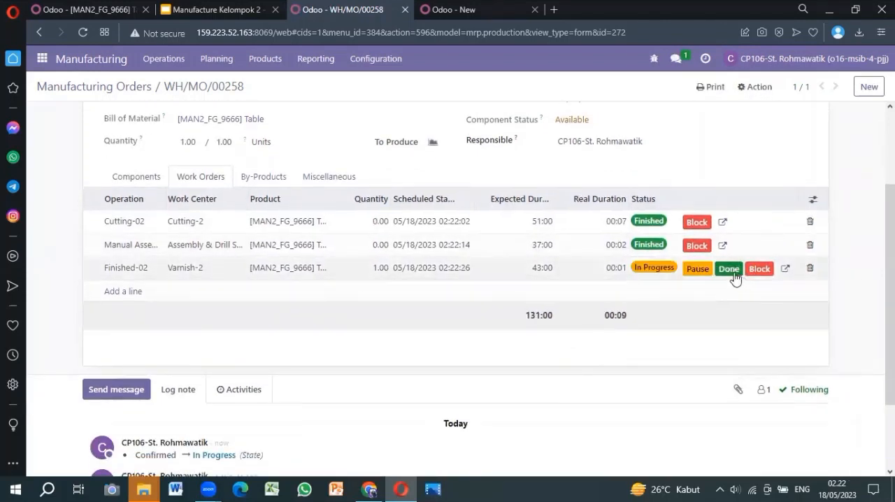
click(731, 275)
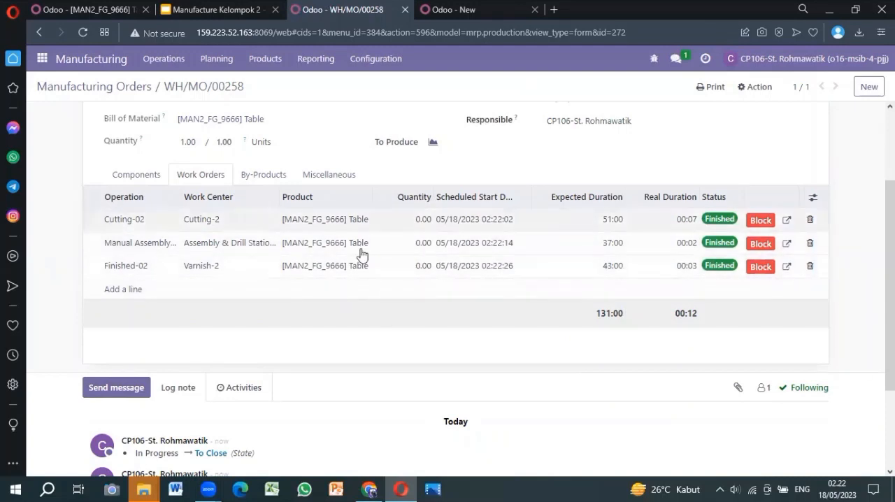
Step: Approve a quantity to produce of 1.00 and mark the manufacturing order as done
scroll(353, 248, up, 3)
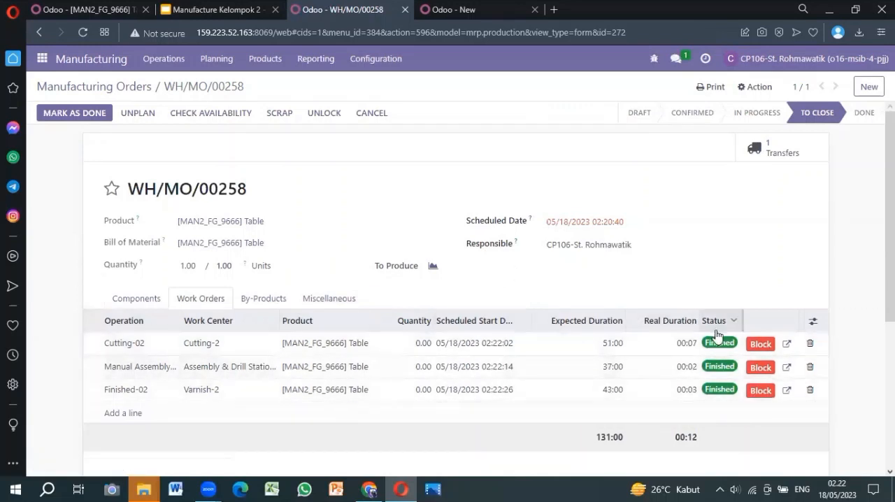
scroll(714, 337, down, 1)
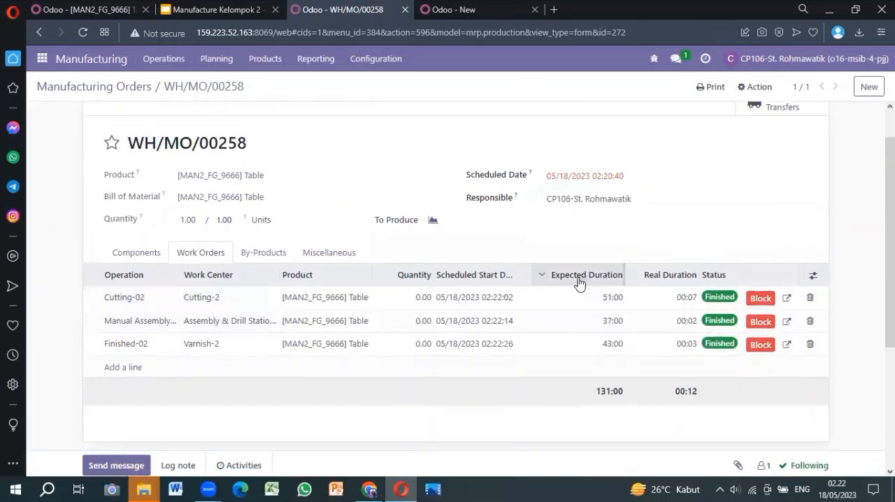
scroll(415, 231, up, 1)
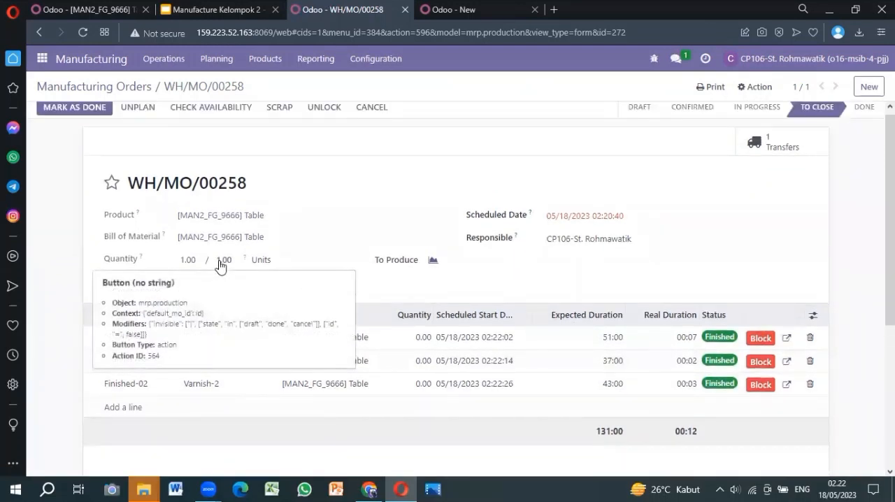
click(220, 264)
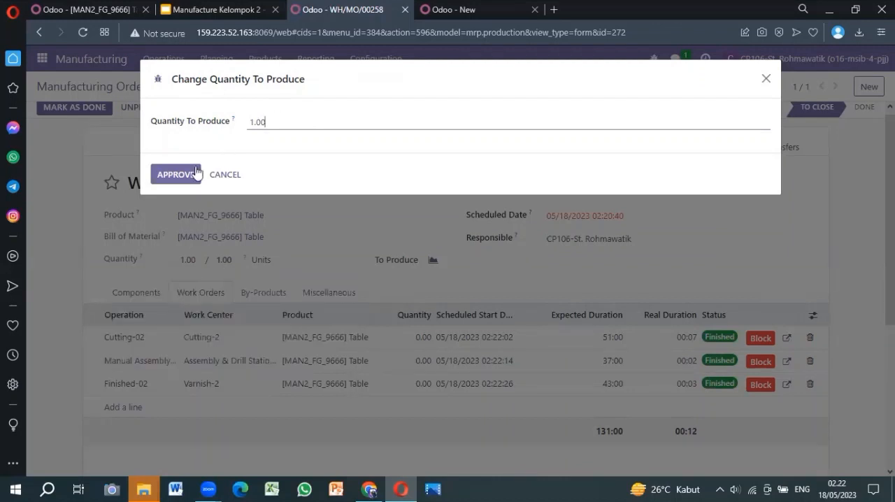
click(169, 176)
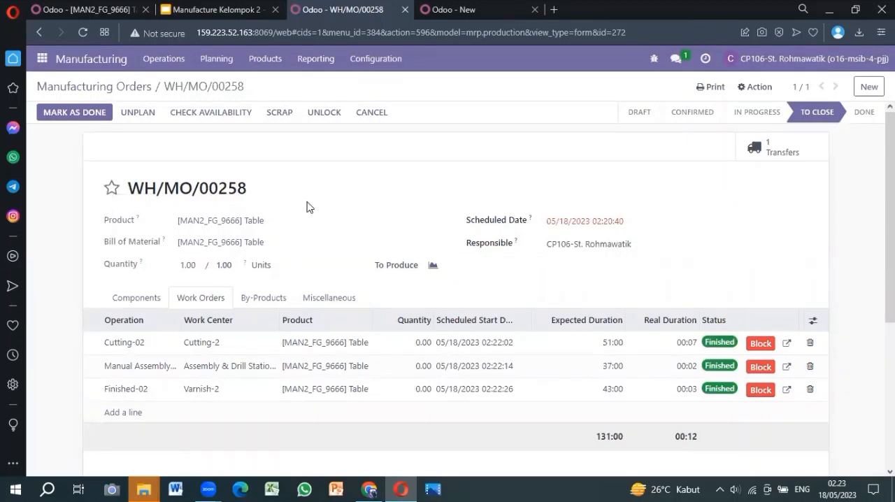
click(75, 113)
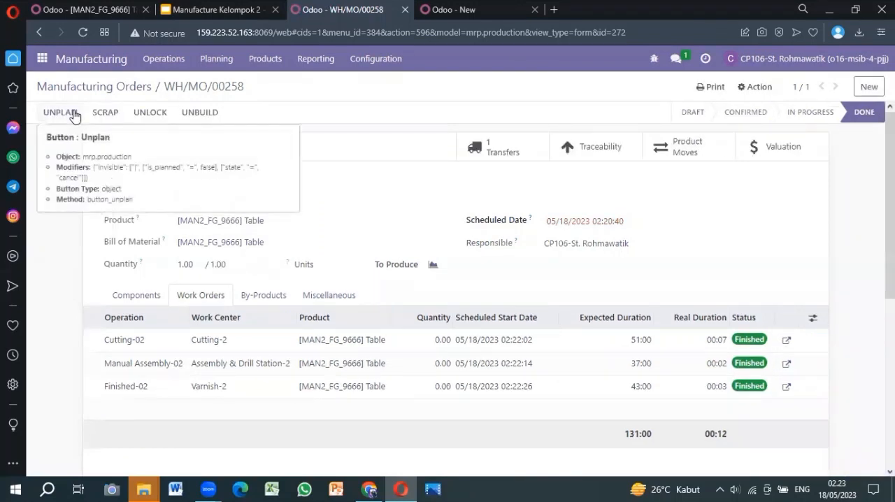
Step: Copy the reference of the completed [MAN2_FG_9666] Table manufacturing order and go to the Manufacturing Orders list
scroll(370, 228, down, 1)
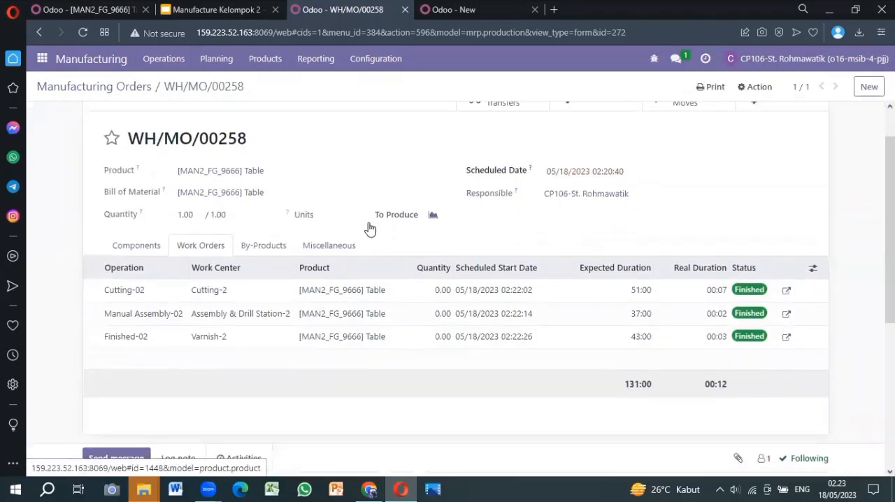
scroll(370, 228, up, 1)
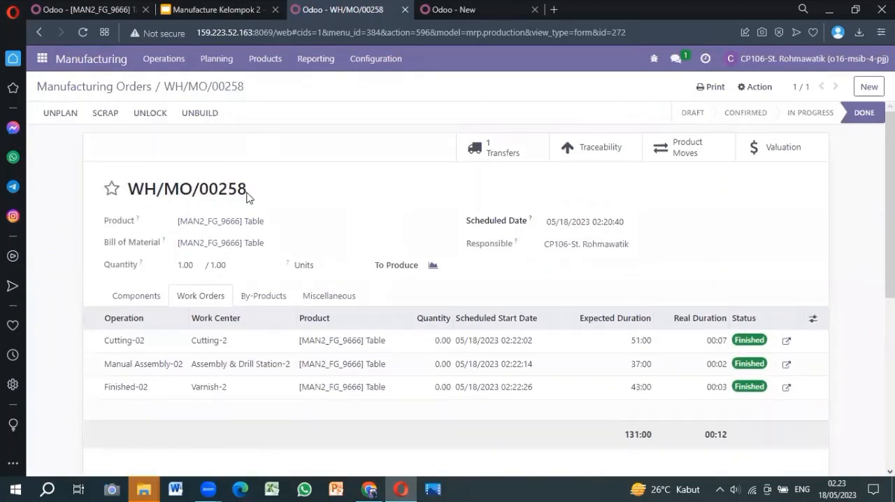
drag(250, 196, 135, 196)
key(ctrl+c)
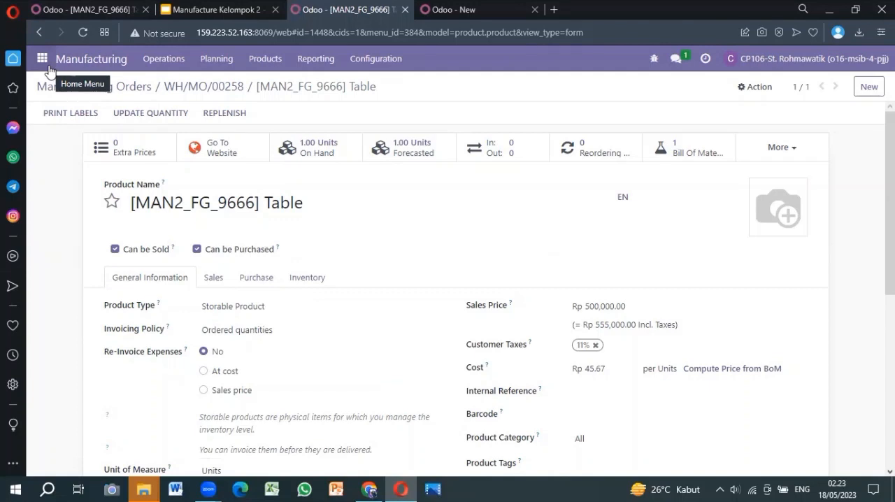
click(44, 60)
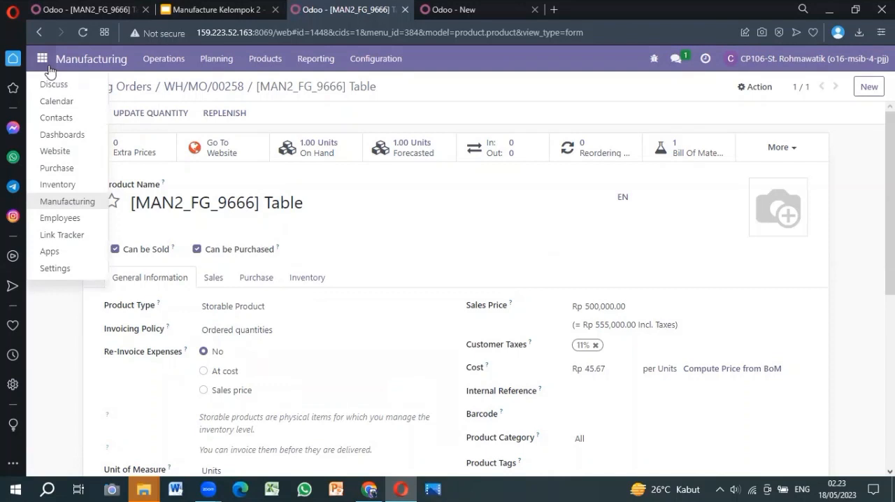
click(68, 201)
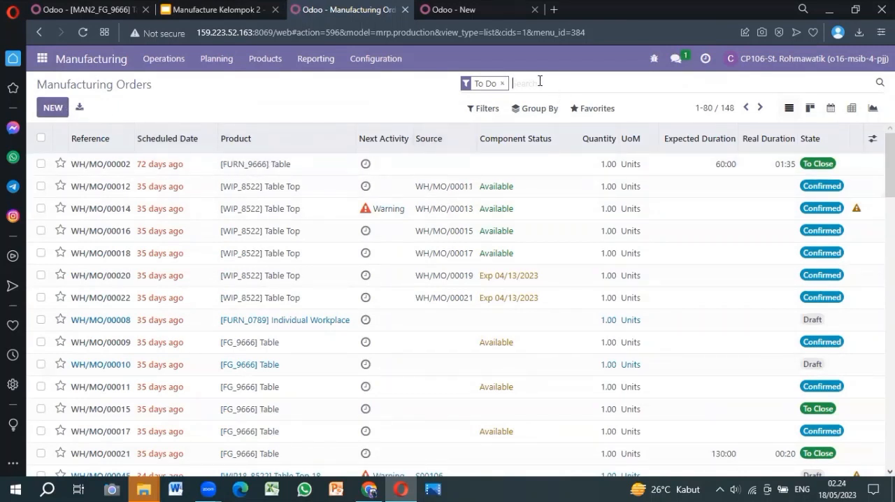
key(ctrl+v)
key(Return)
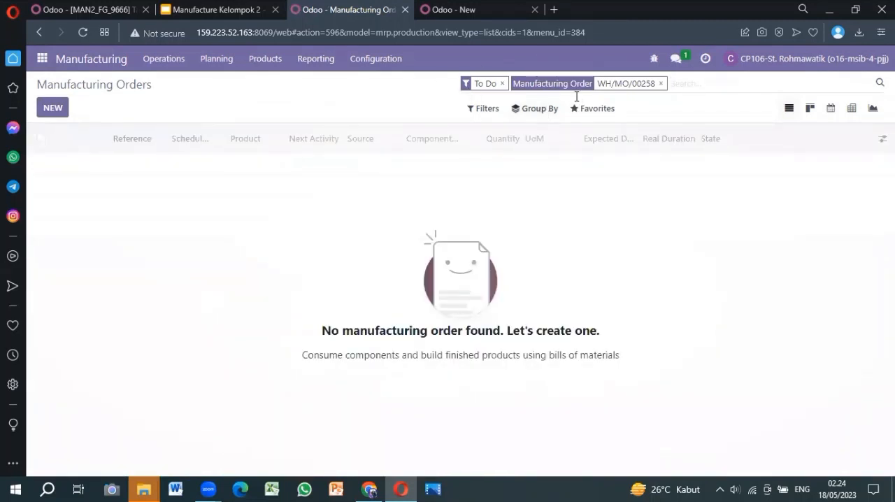
click(661, 83)
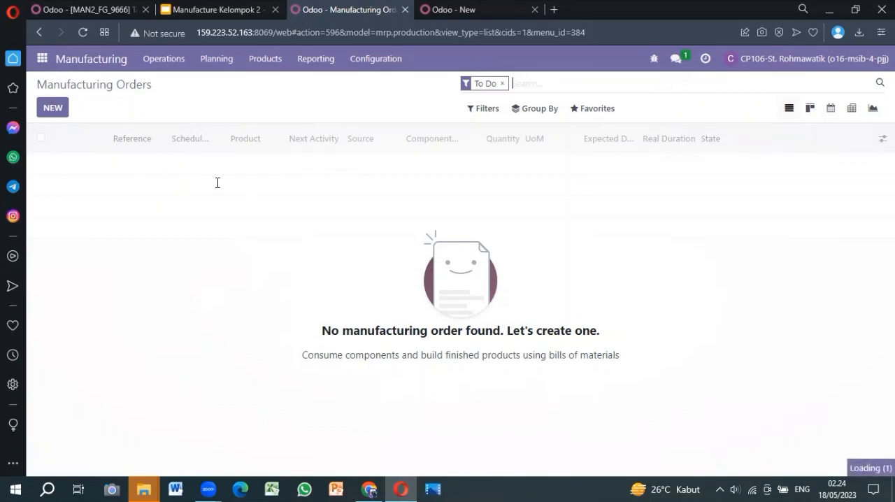
Step: Remove the To Do filter, search manufacturing orders by the copied reference and open the [MAN2_FG_9666] Table order
click(502, 84)
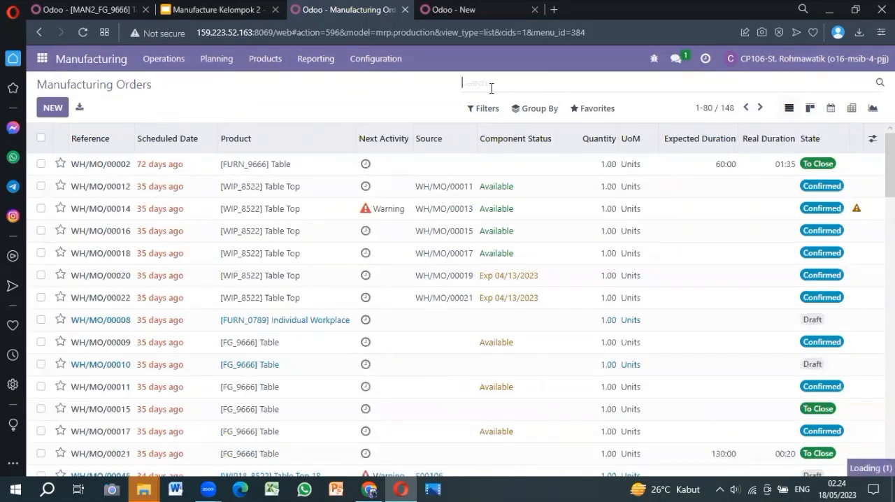
key(ctrl+v)
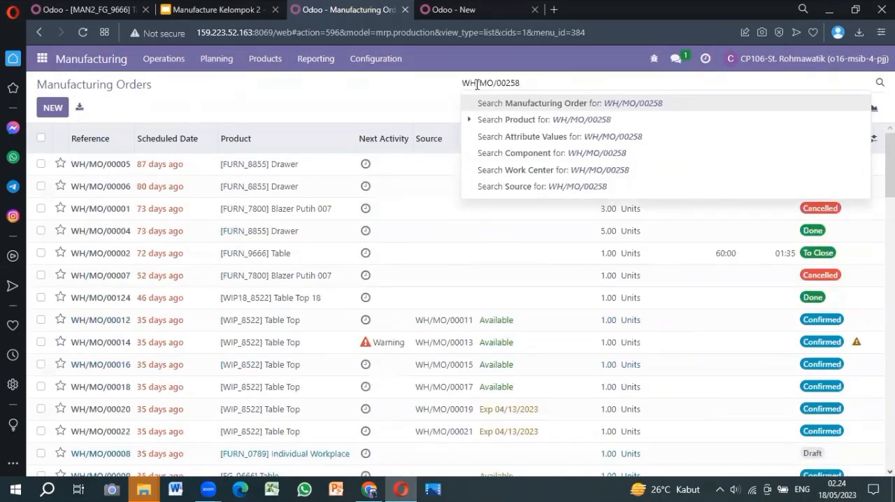
click(490, 103)
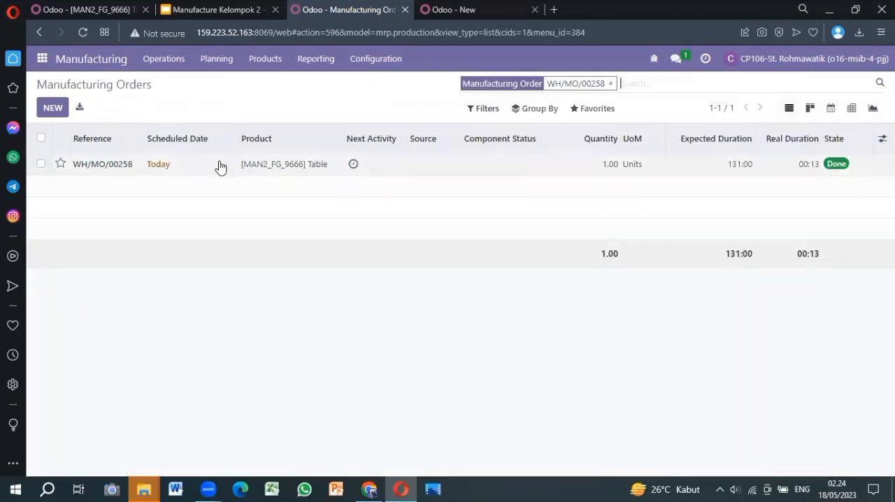
click(175, 175)
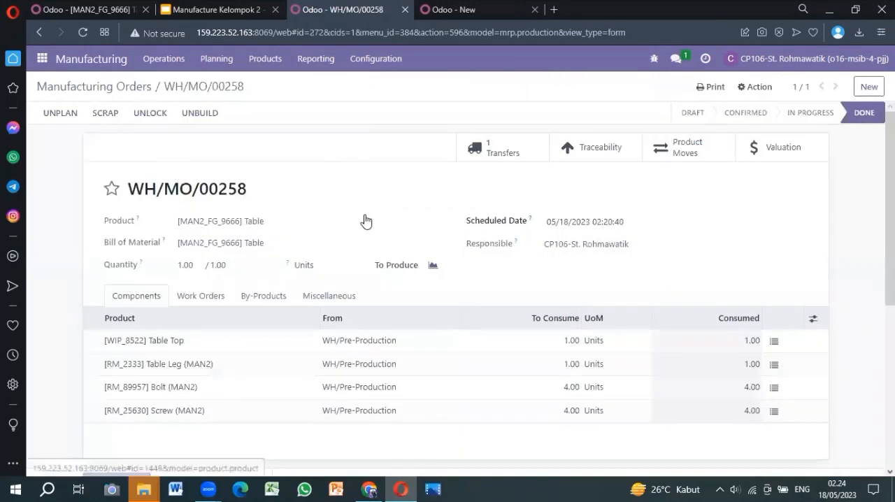
Step: Scrap 1 unit of [MAN2_FG_9666] Table from the completed manufacturing order, keeping the default source and scrap locations
scroll(365, 221, down, 2)
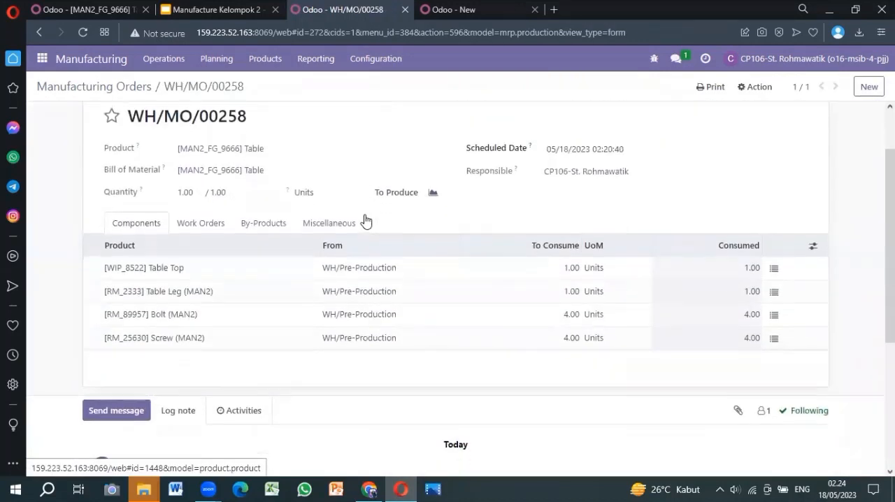
scroll(365, 221, up, 1)
scroll(365, 221, up, 1)
scroll(365, 221, down, 1)
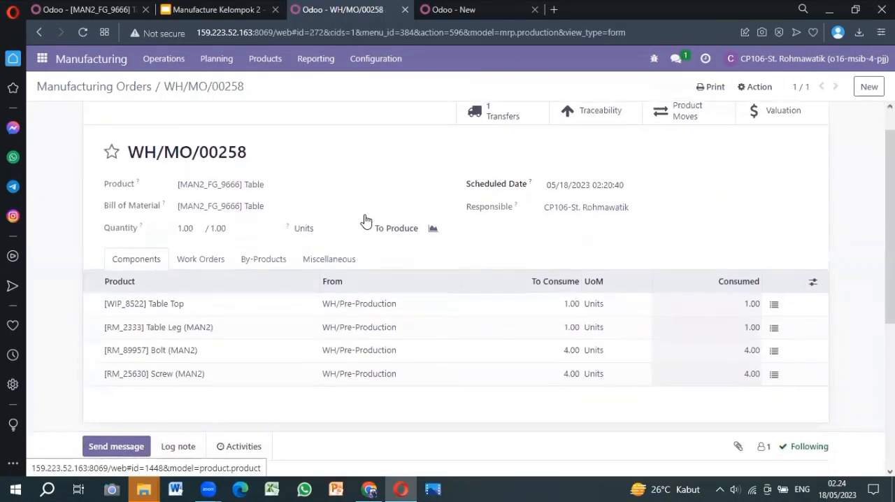
scroll(365, 221, up, 1)
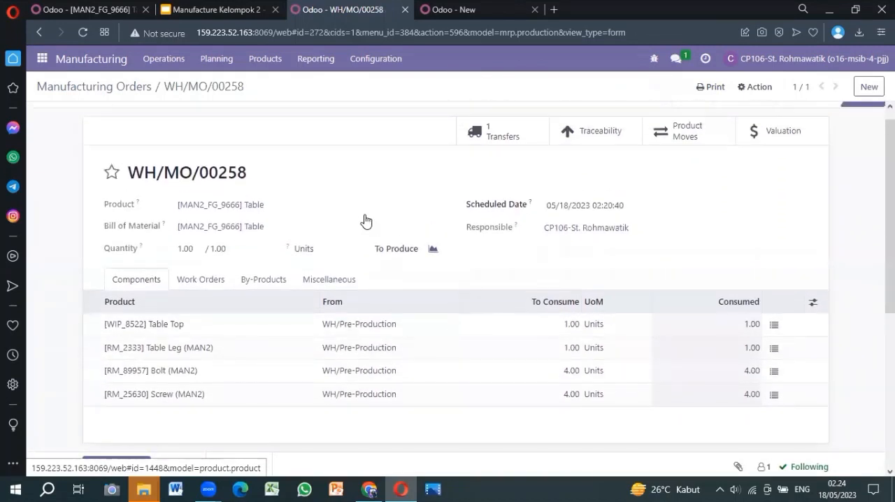
scroll(374, 198, up, 1)
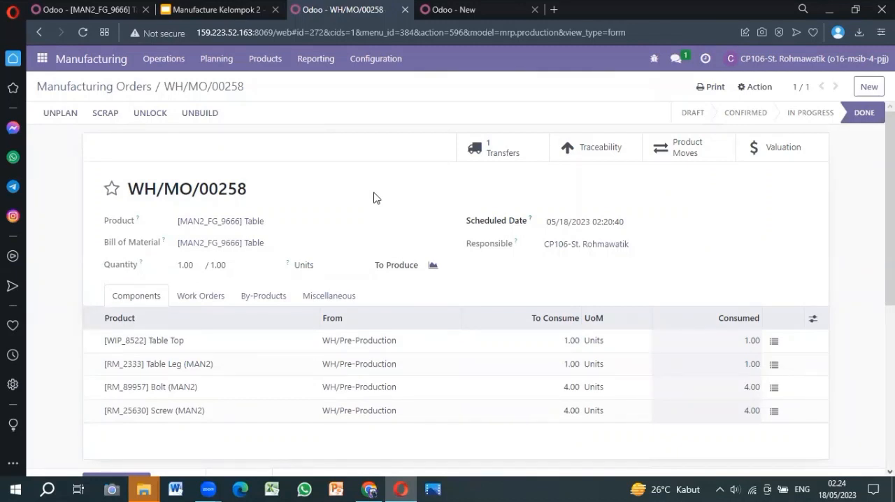
click(104, 115)
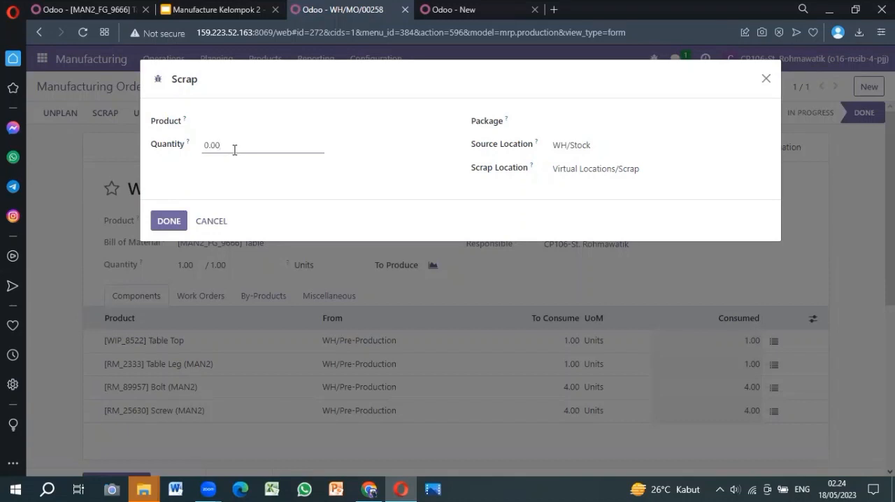
click(230, 124)
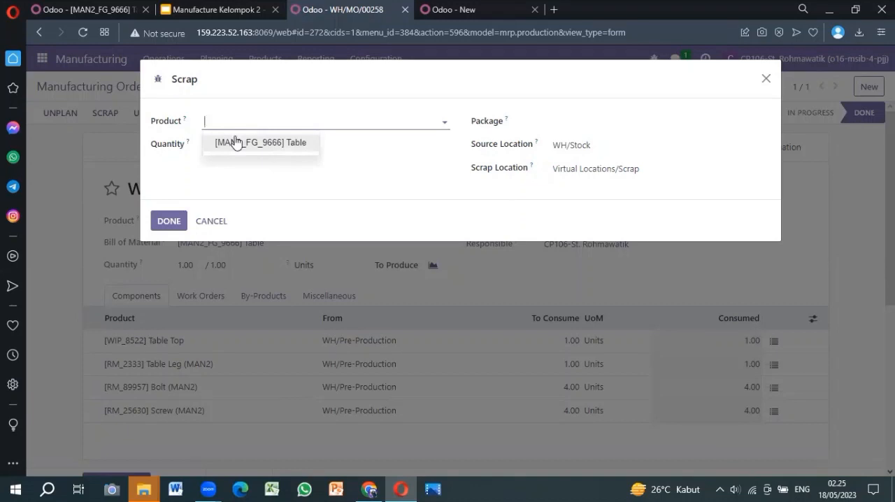
click(236, 142)
drag(230, 149, 201, 151)
text(1)
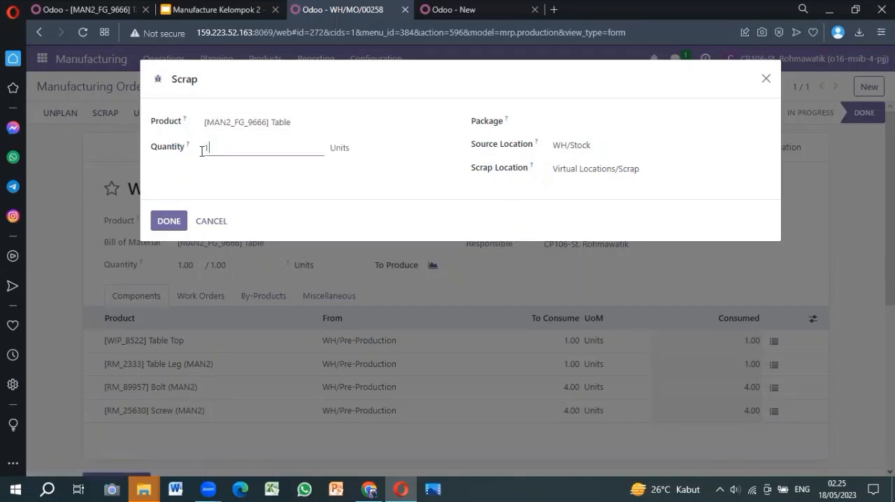
click(168, 221)
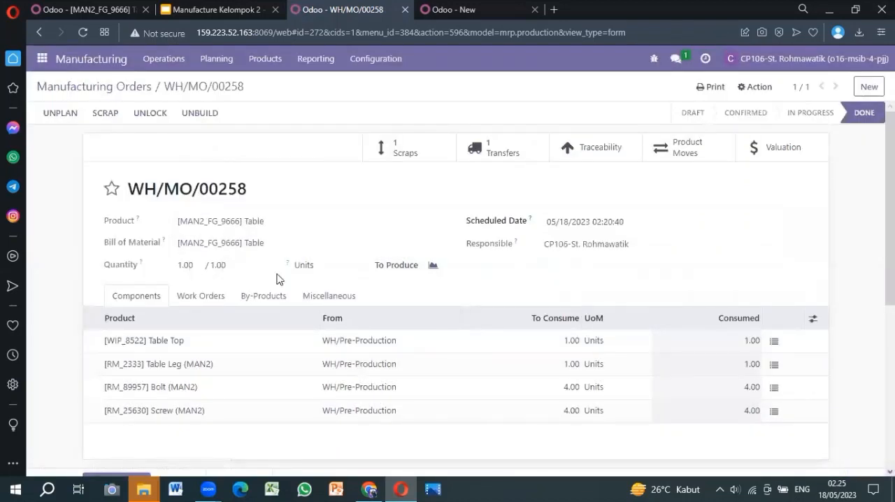
Step: Review the manufacturing order and show its related scrap orders
scroll(280, 307, down, 3)
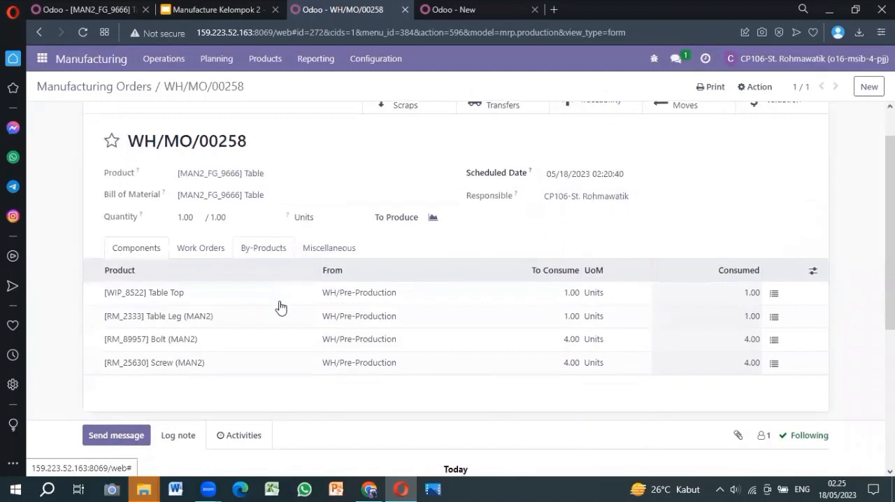
scroll(279, 306, up, 3)
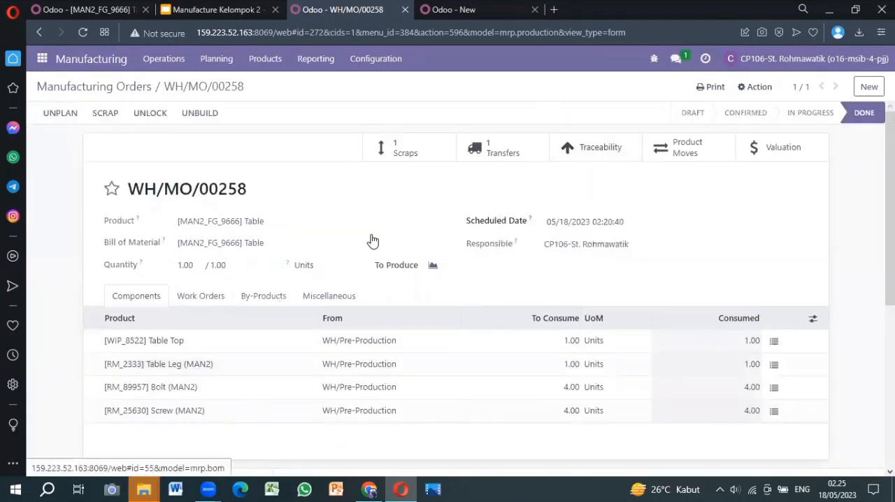
scroll(383, 211, down, 3)
scroll(384, 212, up, 3)
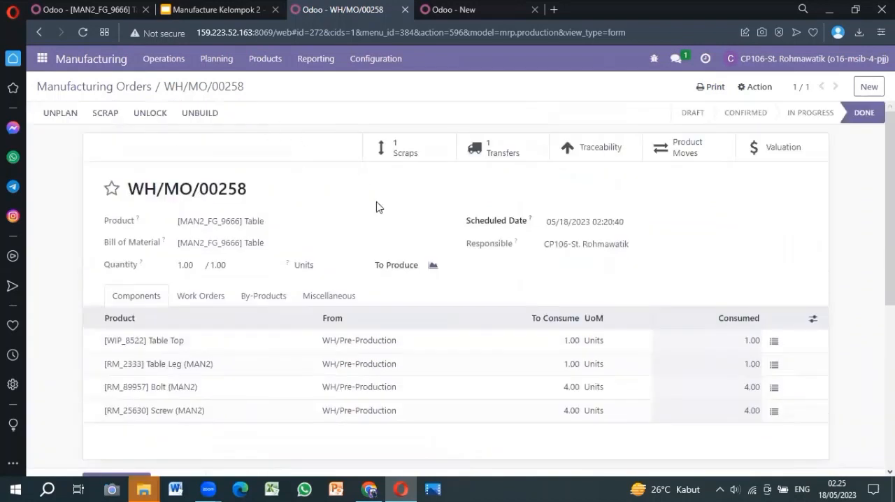
scroll(378, 246, down, 3)
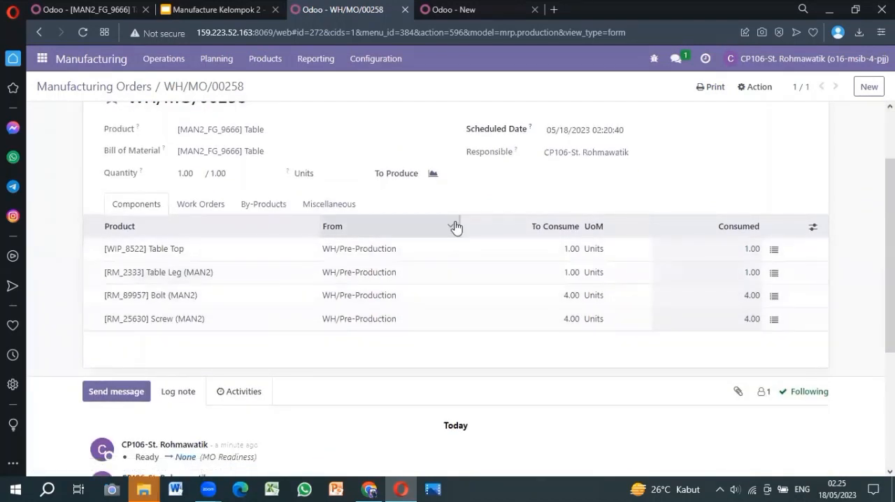
scroll(455, 226, up, 3)
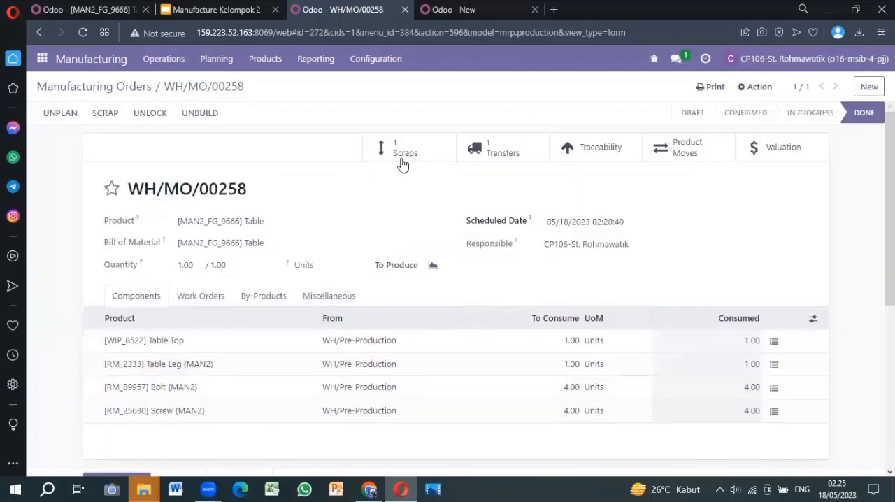
click(409, 152)
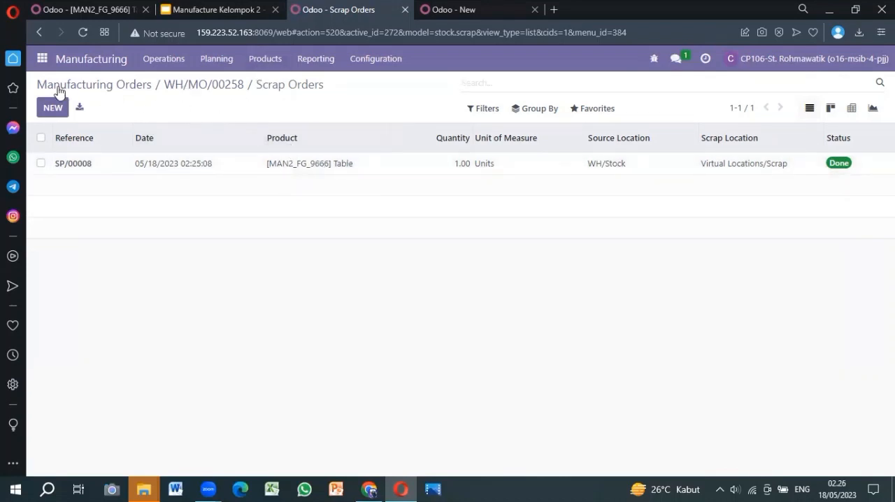
Step: Return to the unfiltered Manufacturing Orders list and create a new order for the product [MAN2_FG_9666] Table
click(110, 89)
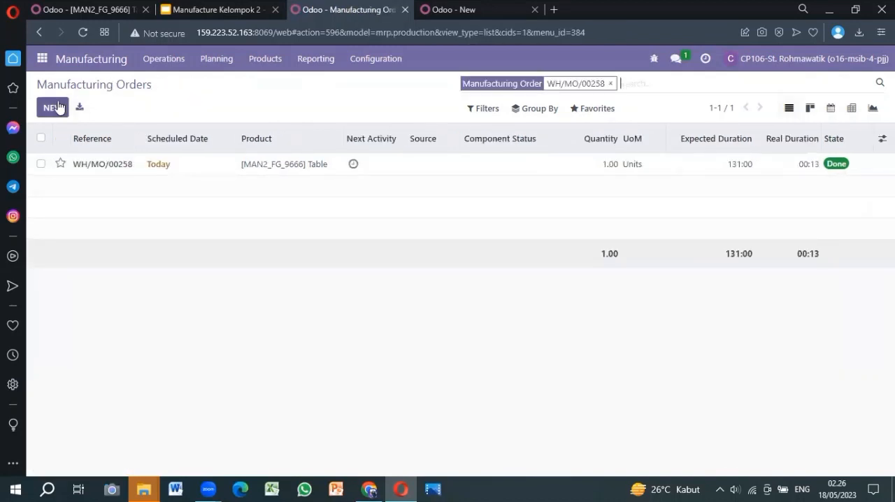
click(608, 84)
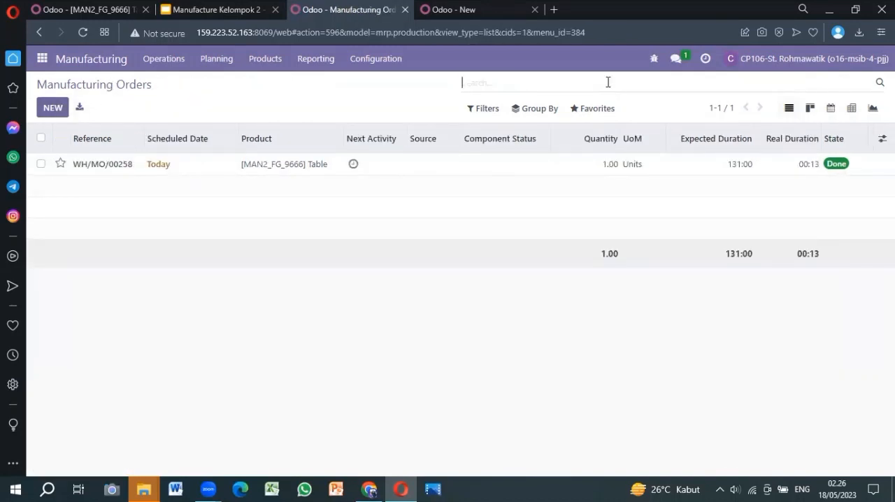
click(51, 111)
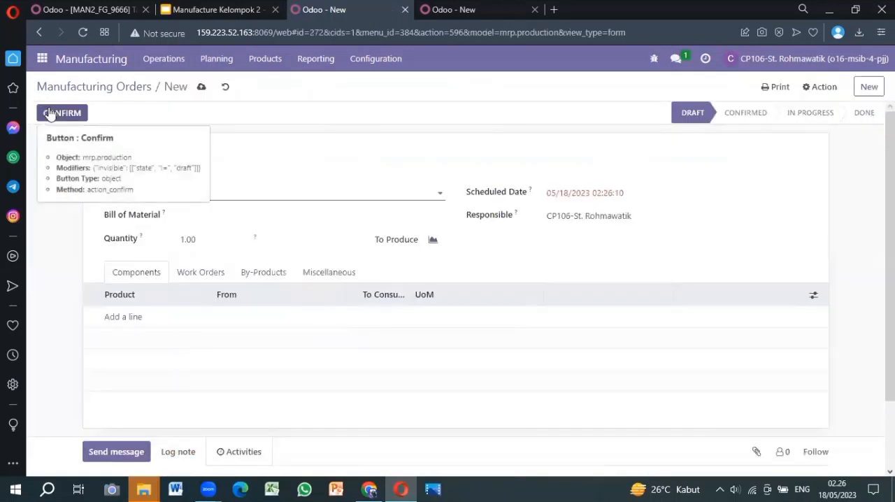
click(231, 193)
text(tab)
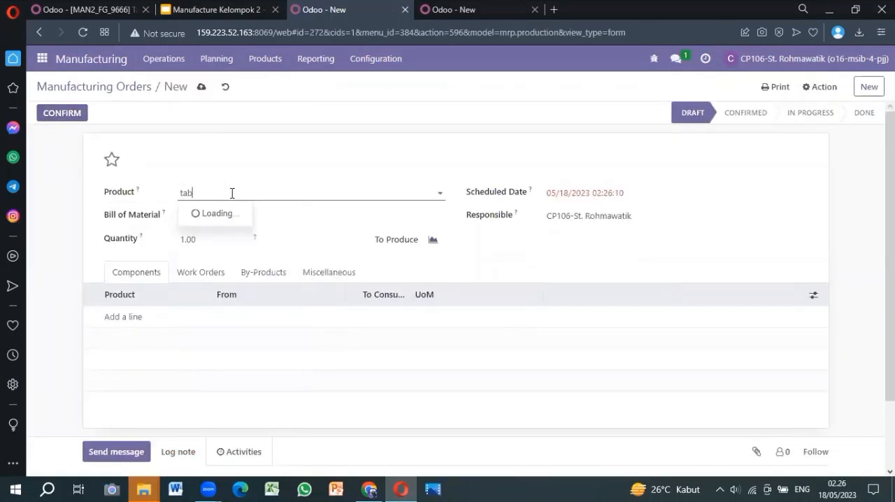
key(BackSpace)
key(BackSpace)
key(BackSpace)
text(man)
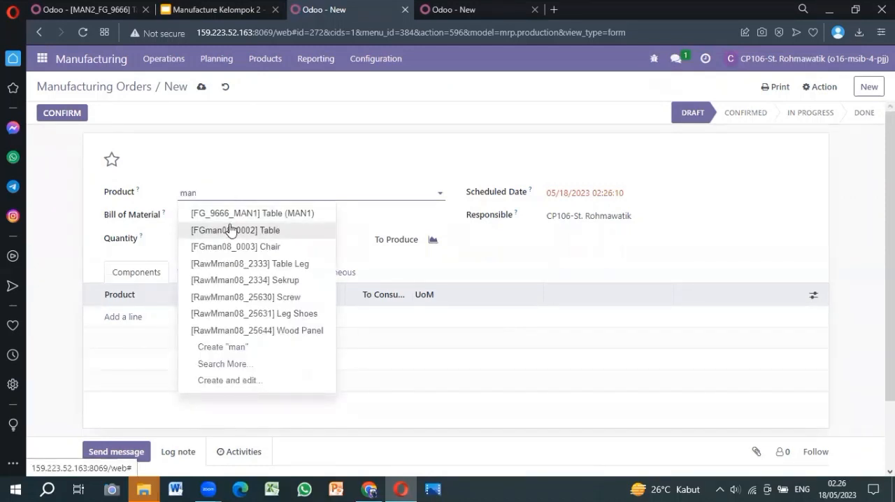
text(2)
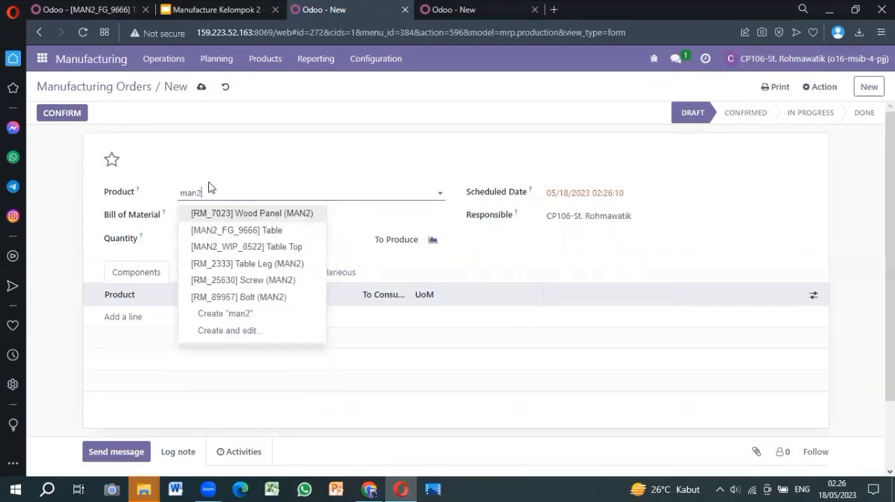
click(226, 234)
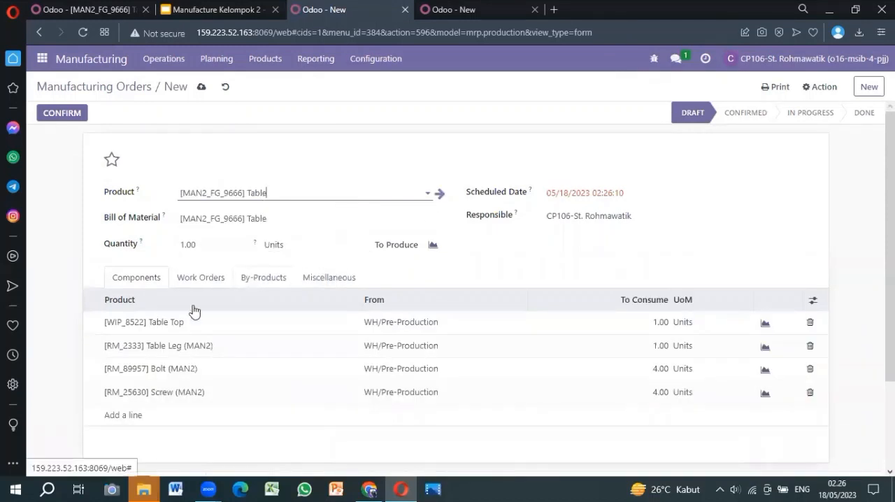
Step: Check the components of the new [MAN2_FG_9666] Table manufacturing order, keep the quantity at 1.00 Units, save the order and confirm it
scroll(316, 328, down, 1)
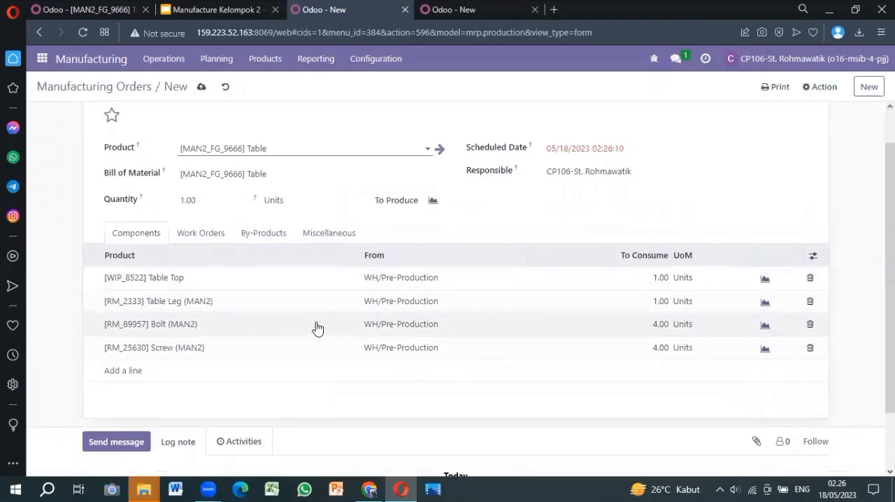
click(198, 197)
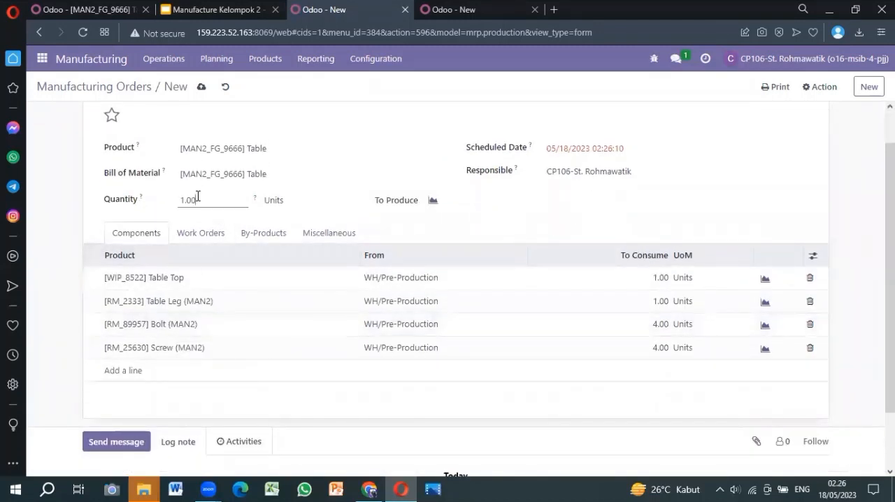
scroll(296, 305, up, 1)
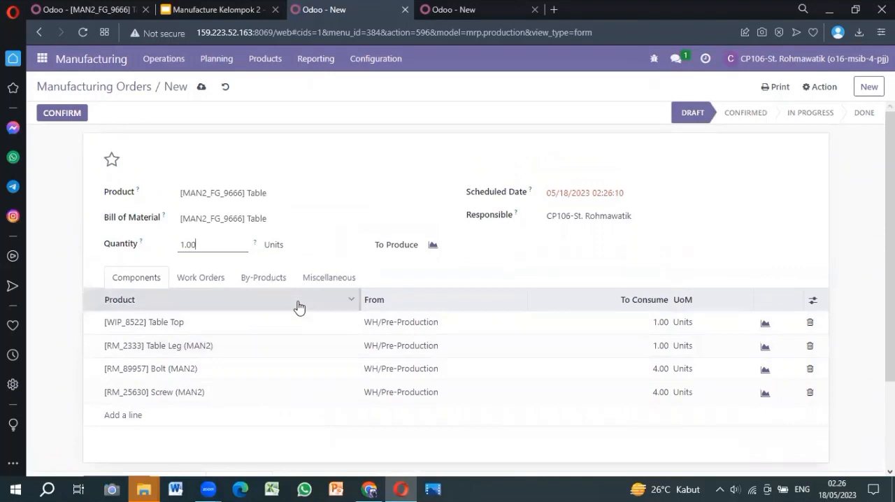
scroll(298, 308, down, 1)
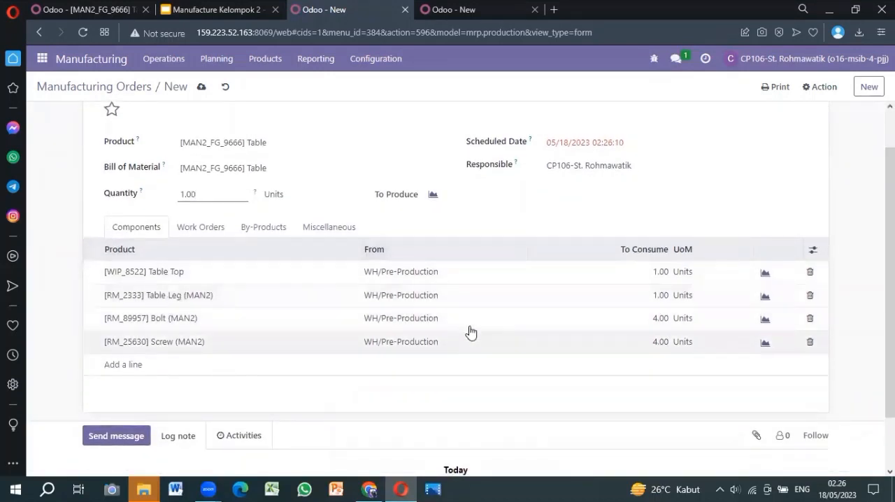
scroll(361, 274, up, 1)
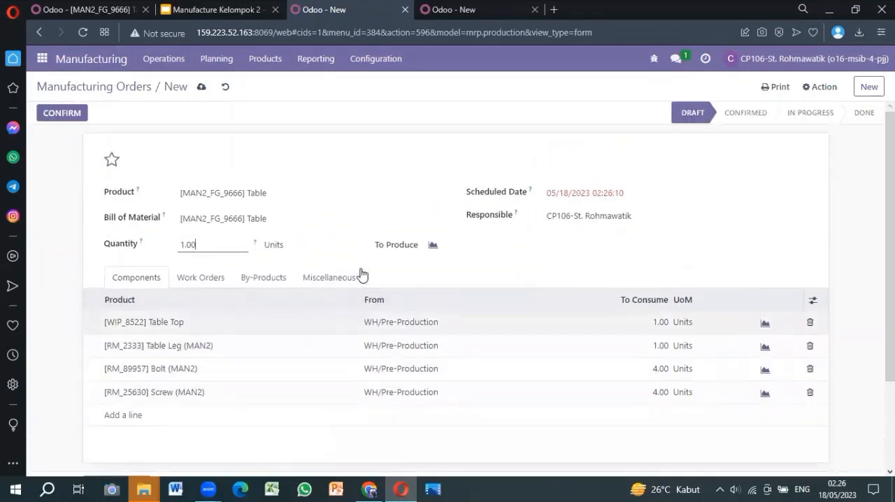
click(201, 90)
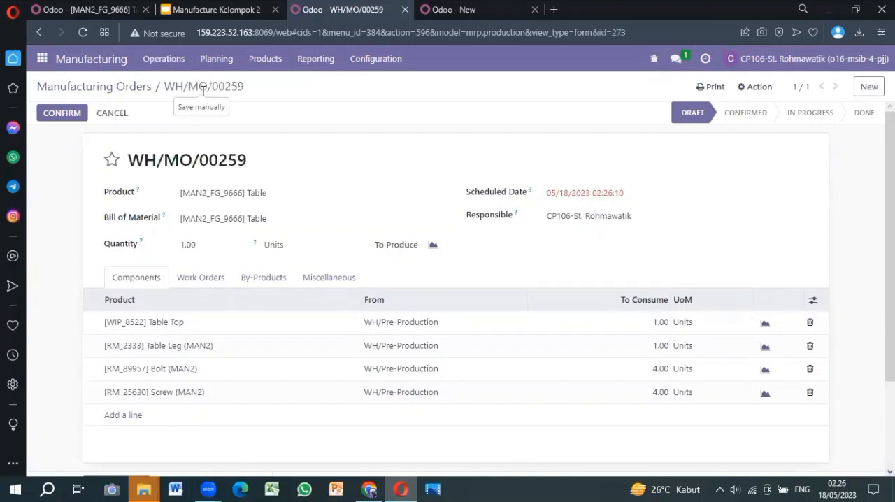
click(47, 116)
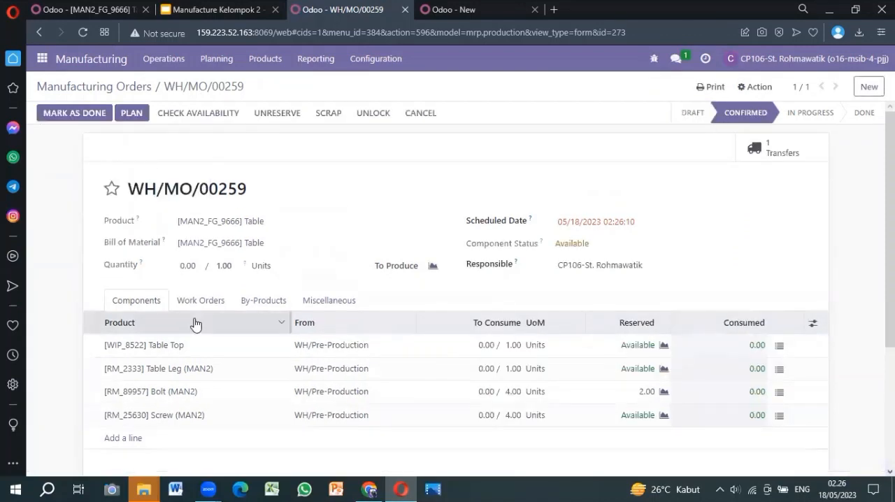
Step: Start and finish the order's Cutting-02, Manual Assembly and Finished-02 work orders one after another
scroll(359, 302, down, 1)
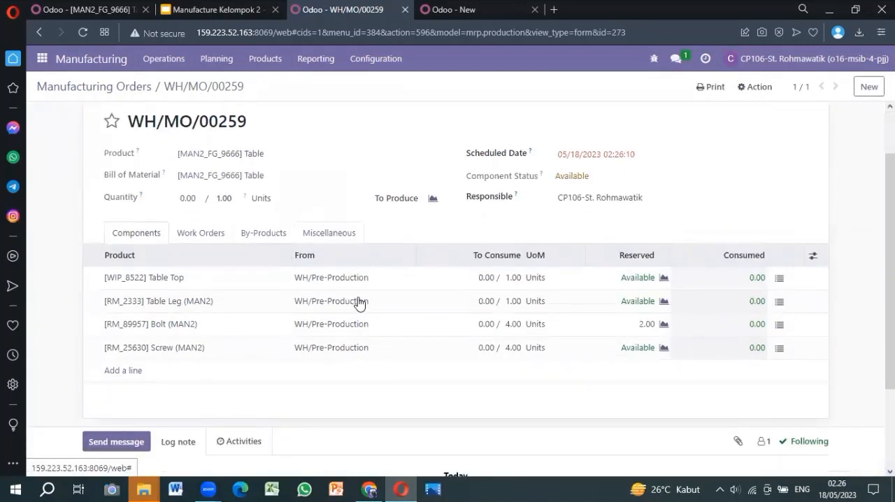
click(199, 235)
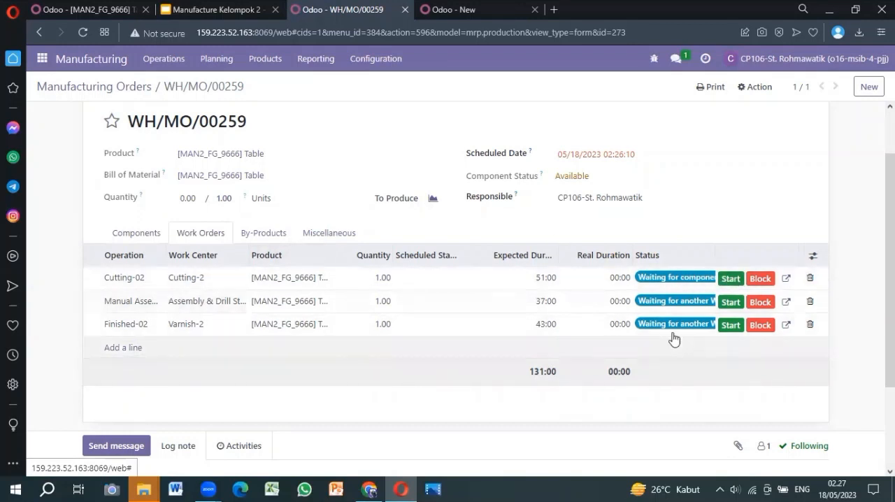
click(730, 283)
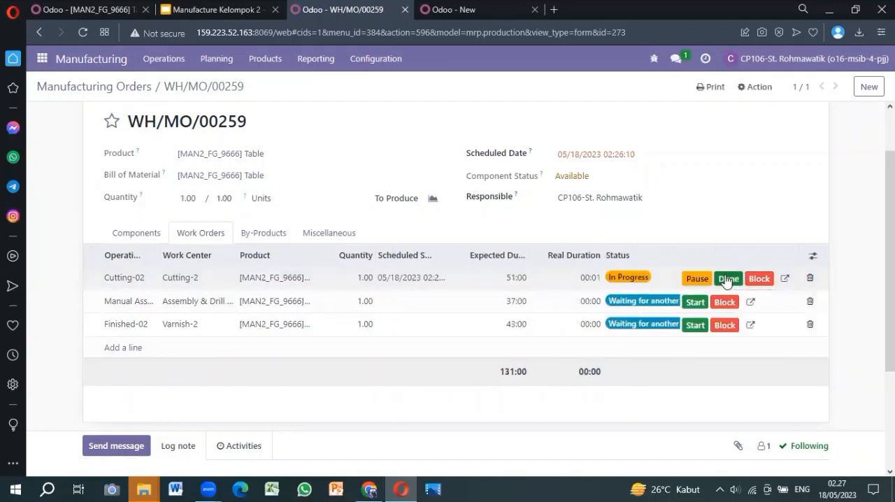
click(727, 280)
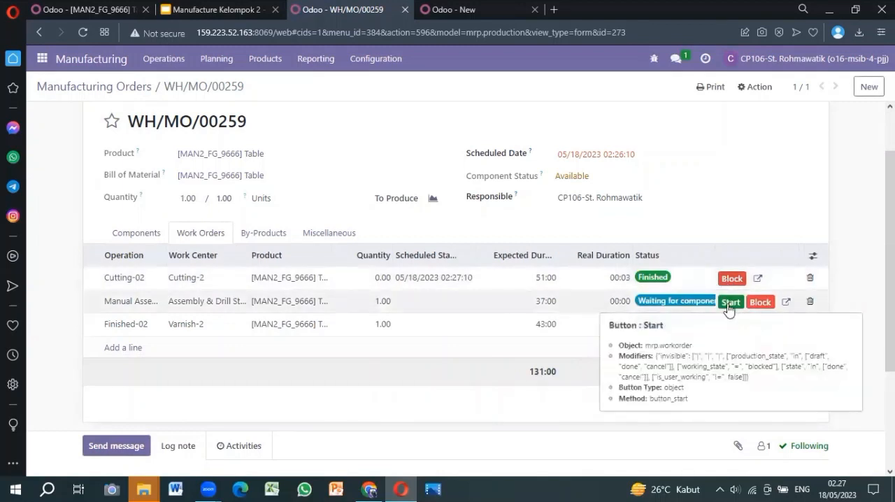
click(728, 305)
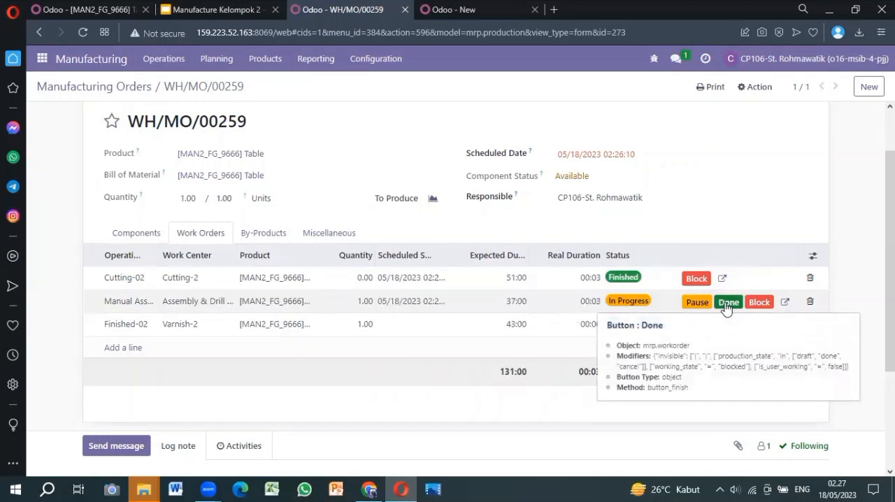
click(727, 302)
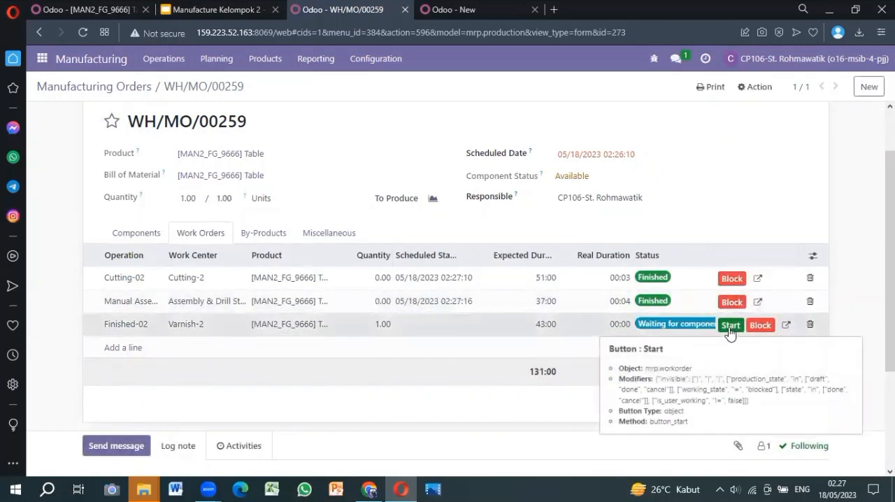
click(729, 327)
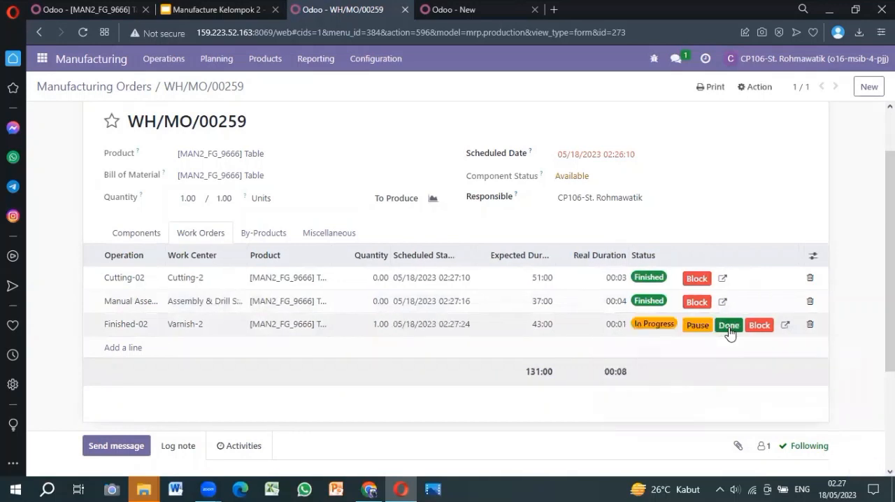
click(729, 328)
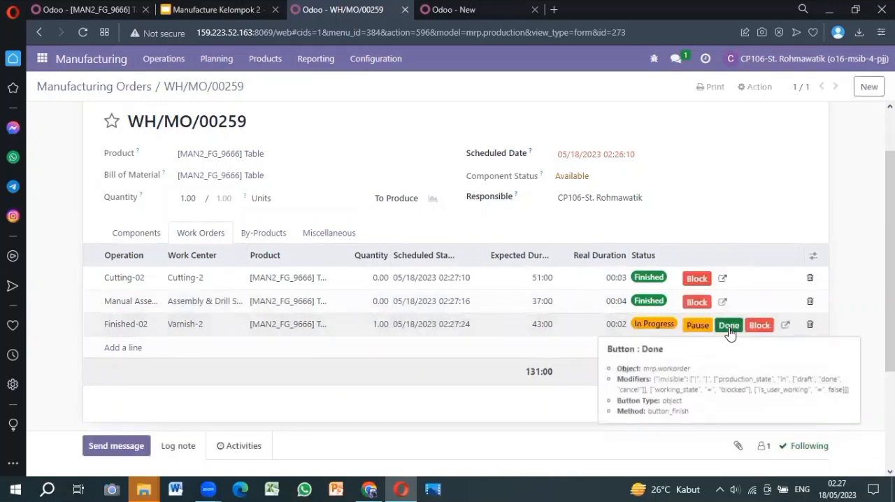
Step: Review the finished work orders and mark the [MAN2_FG_9666] Table manufacturing order as done
scroll(695, 193, up, 1)
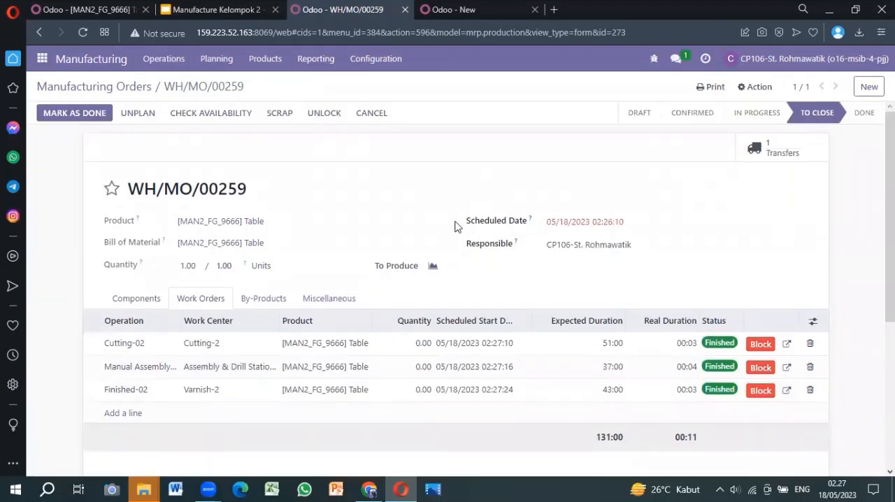
scroll(714, 296, down, 1)
scroll(713, 293, up, 1)
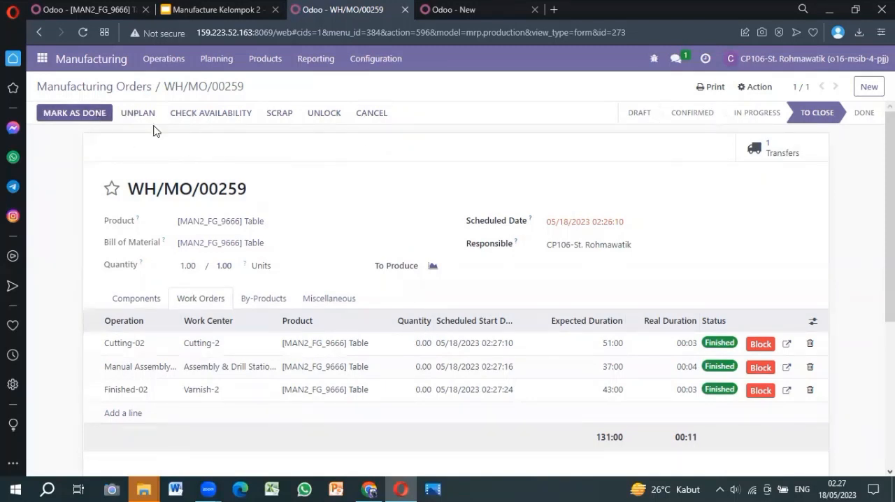
click(74, 117)
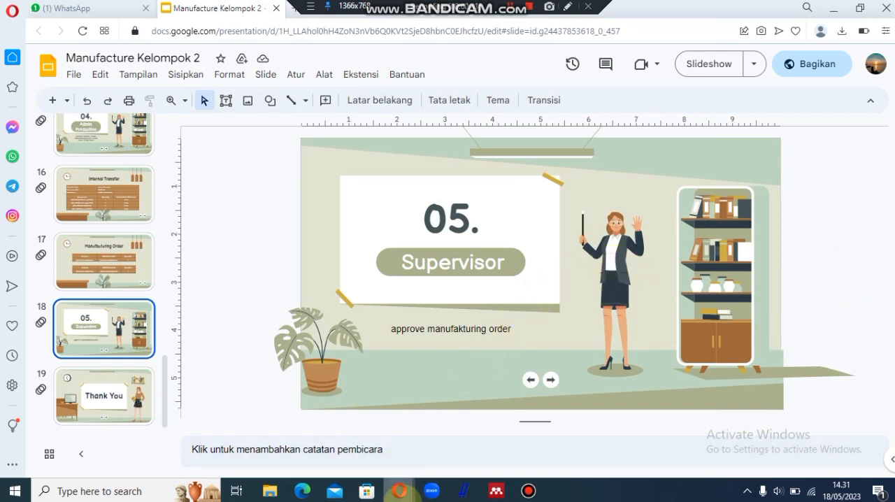
Step: Switch to the supervisor's Odoo window and open the Manufacturing Orders report of the Manufacturing app
mouse_move(399, 489)
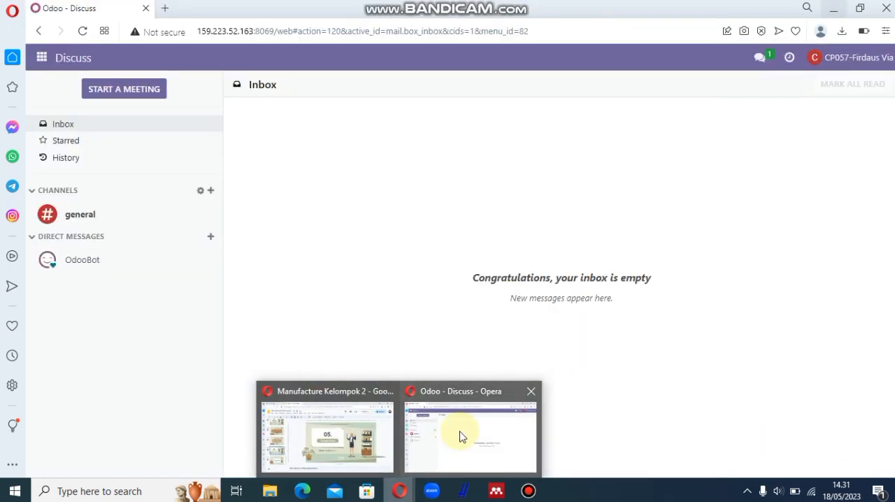
click(461, 436)
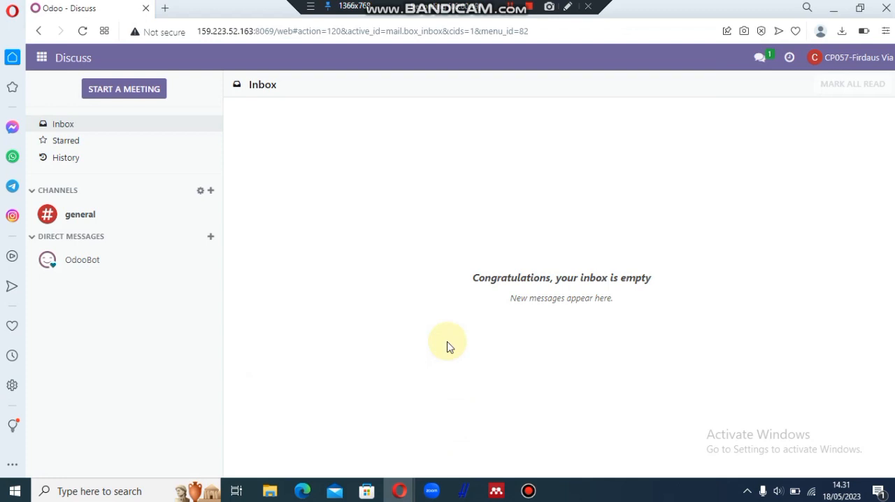
click(42, 59)
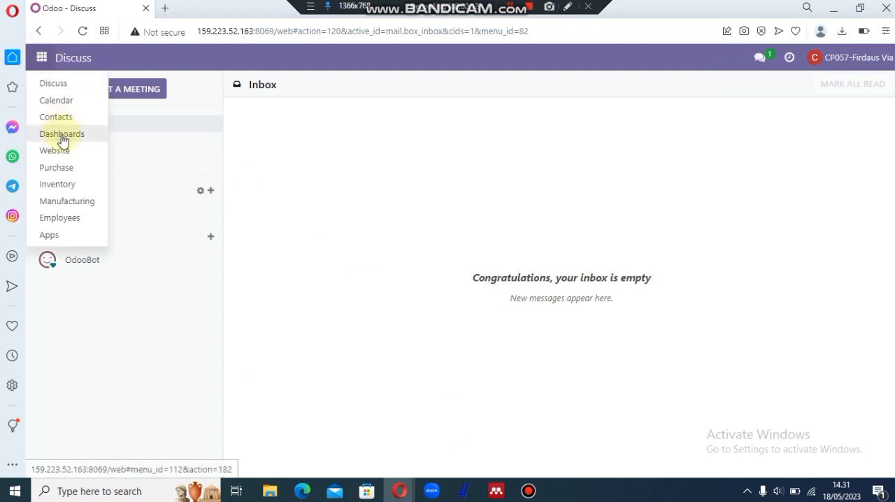
click(75, 203)
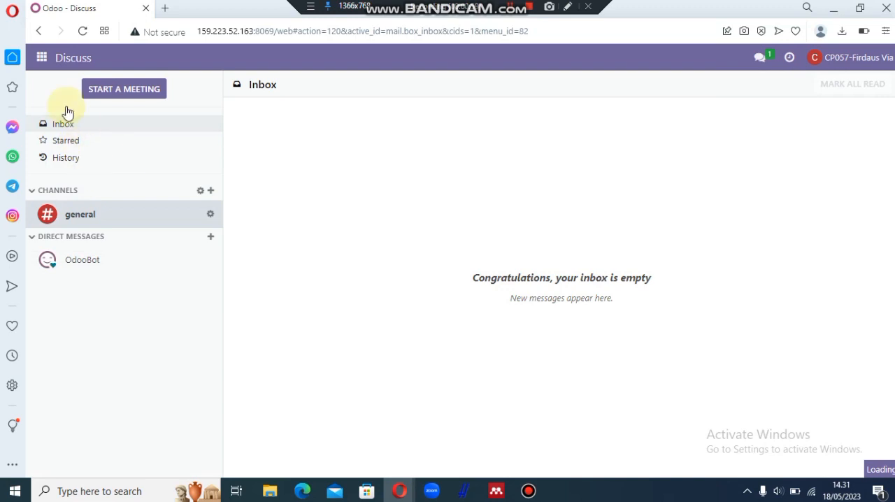
click(41, 58)
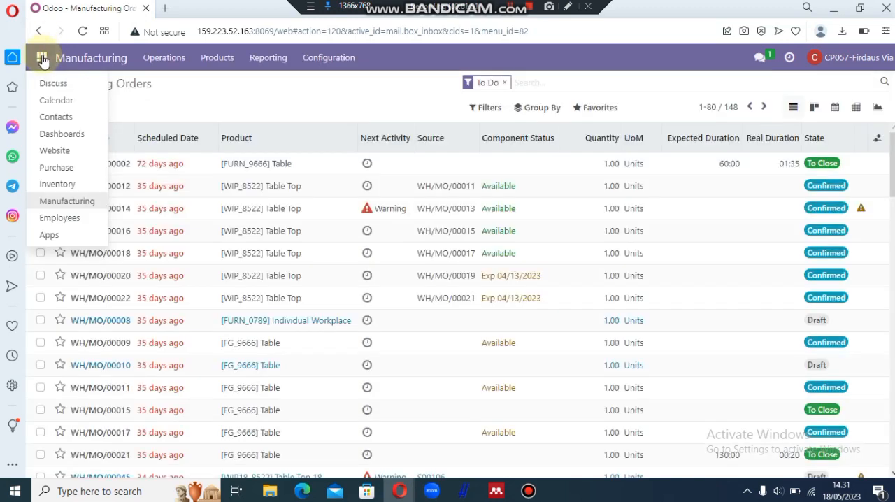
click(278, 62)
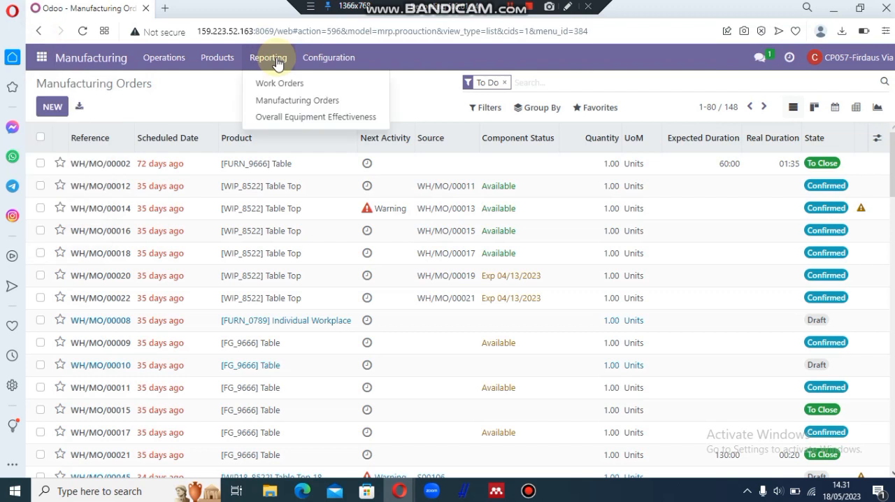
click(311, 103)
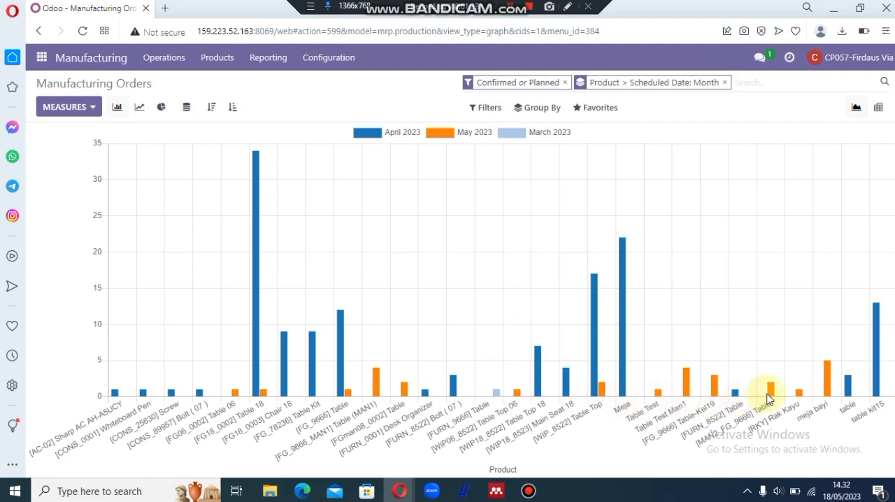
Step: Open the orders behind the May 2023 [MAN2_FG_9666] Table bar, then view the first order and its scraps
mouse_move(772, 397)
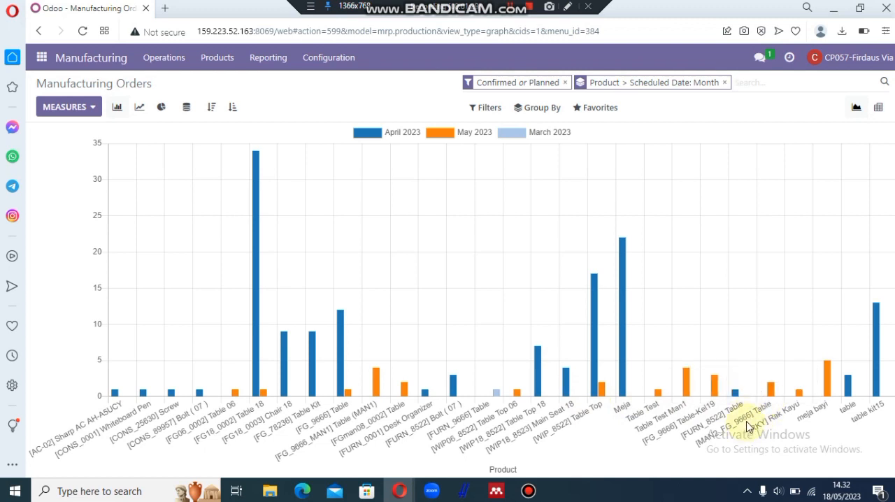
click(773, 394)
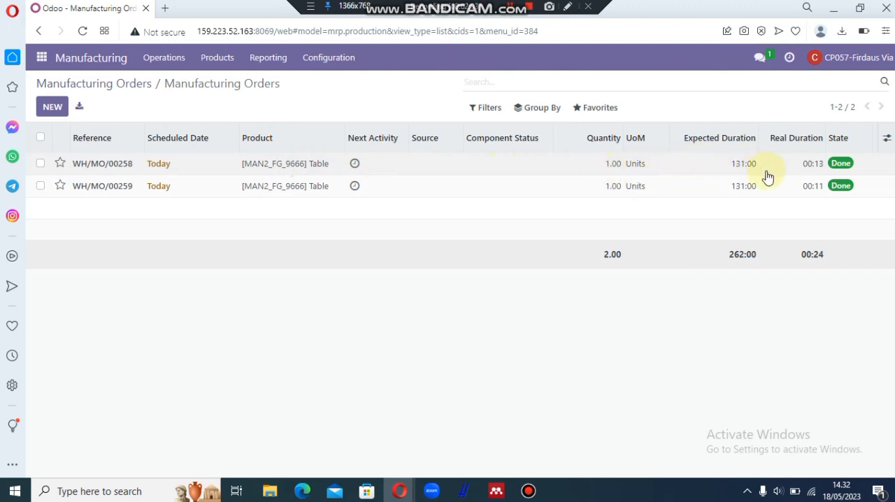
double_click(693, 172)
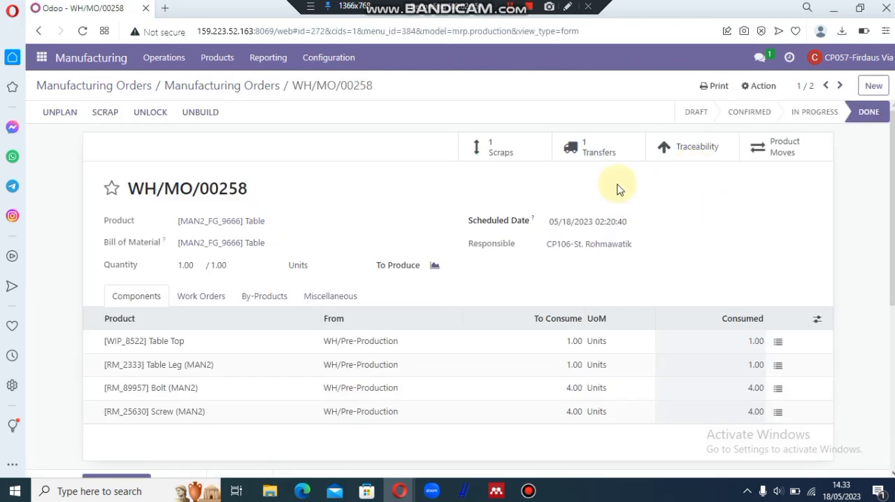
click(515, 156)
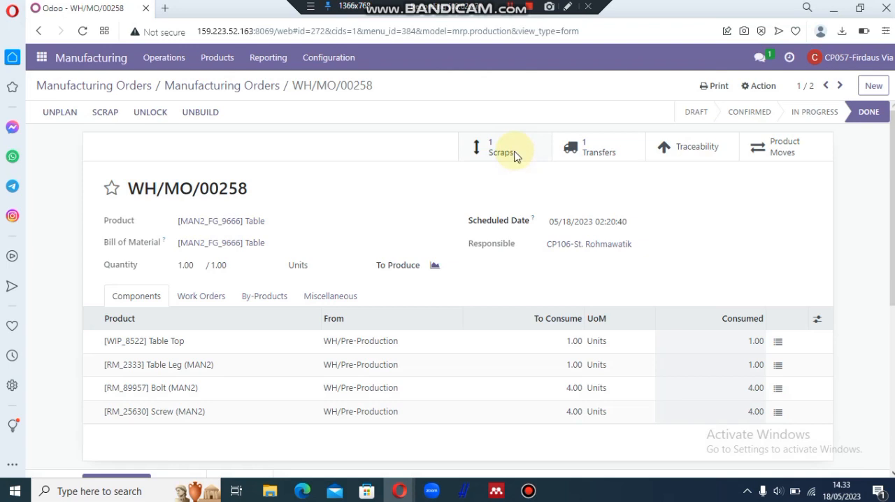